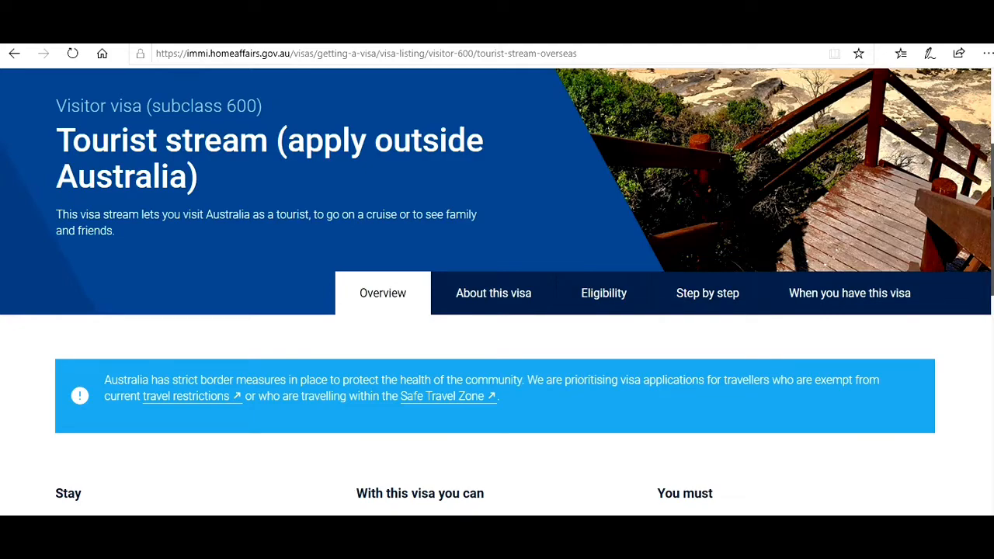
- Scroll the Tourist stream (apply outside Australia) page and press Apply to reach the ImmiAccount login
{"action": "left_click_drag", "start_coordinate": [992, 200], "coordinate": [993, 294]}
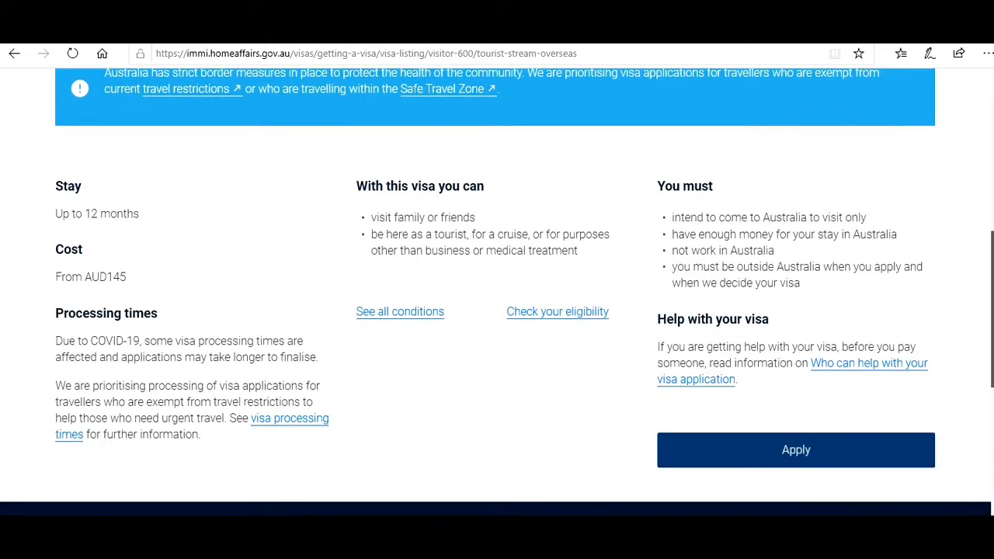
{"action": "left_click_drag", "start_coordinate": [969, 169], "coordinate": [993, 224]}
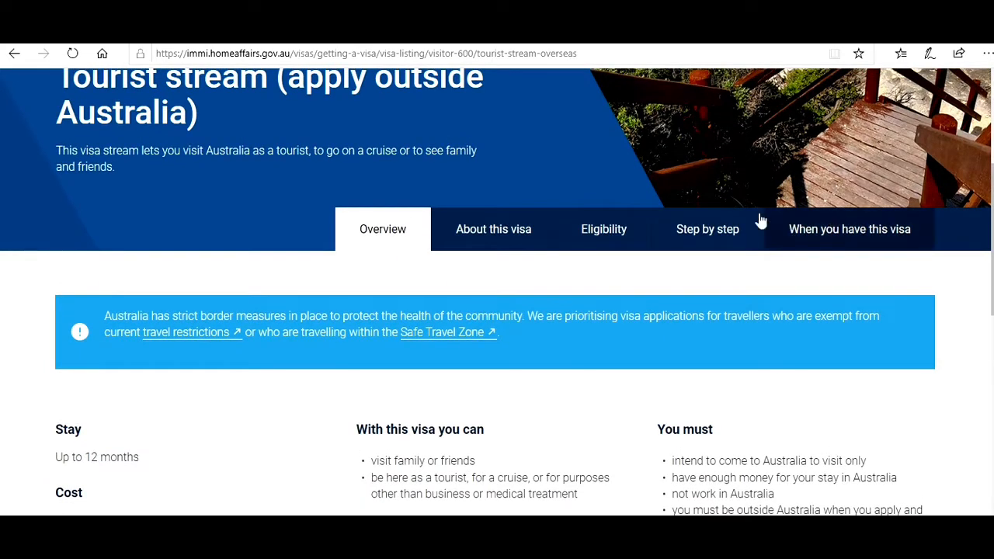
{"action": "left_click_drag", "start_coordinate": [992, 204], "coordinate": [992, 294]}
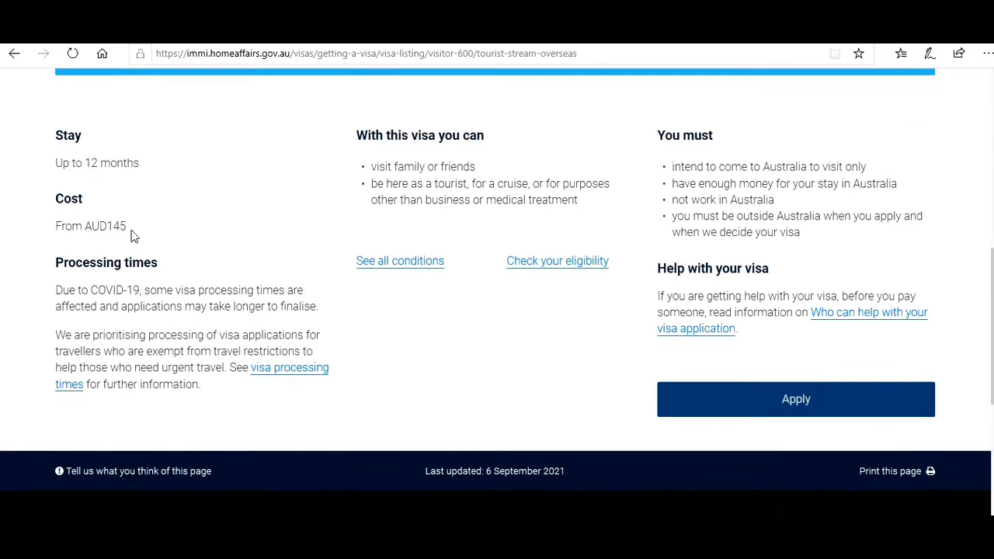
{"action": "left_click", "coordinate": [788, 401]}
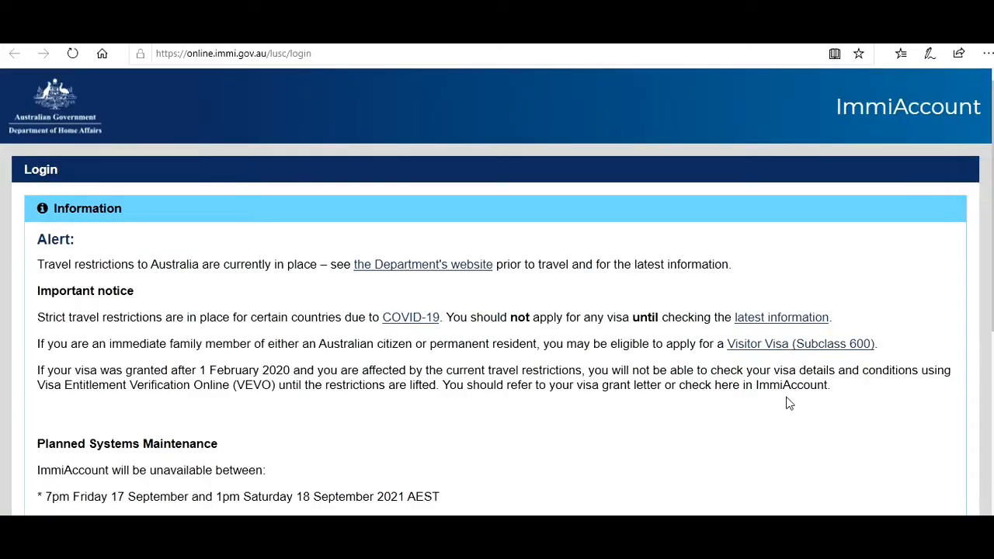
- Scroll down the ImmiAccount page to the Login to ImmiAccount form
{"action": "scroll", "coordinate": [498, 311], "scroll_direction": "down", "scroll_amount": 3}
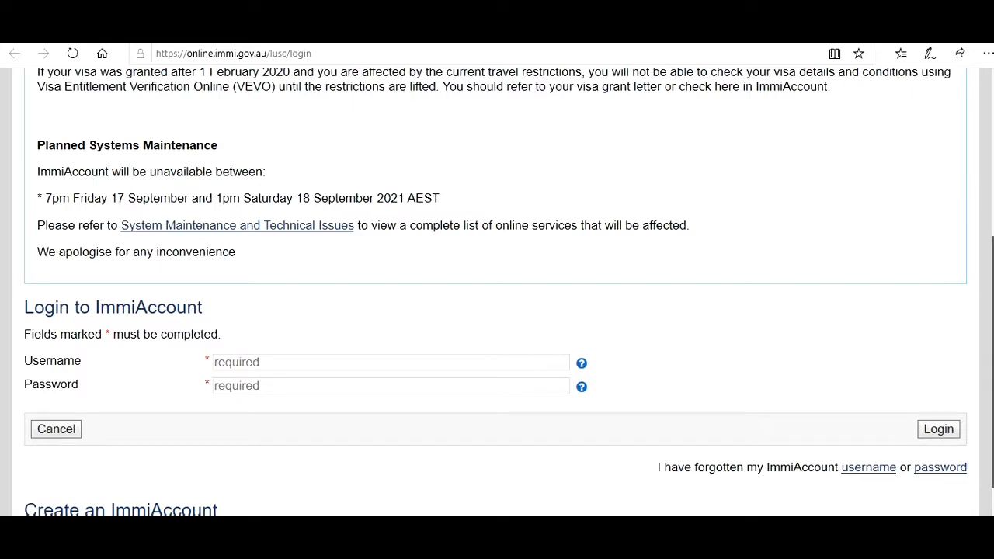
{"action": "scroll", "coordinate": [497, 291], "scroll_direction": "down", "scroll_amount": 1}
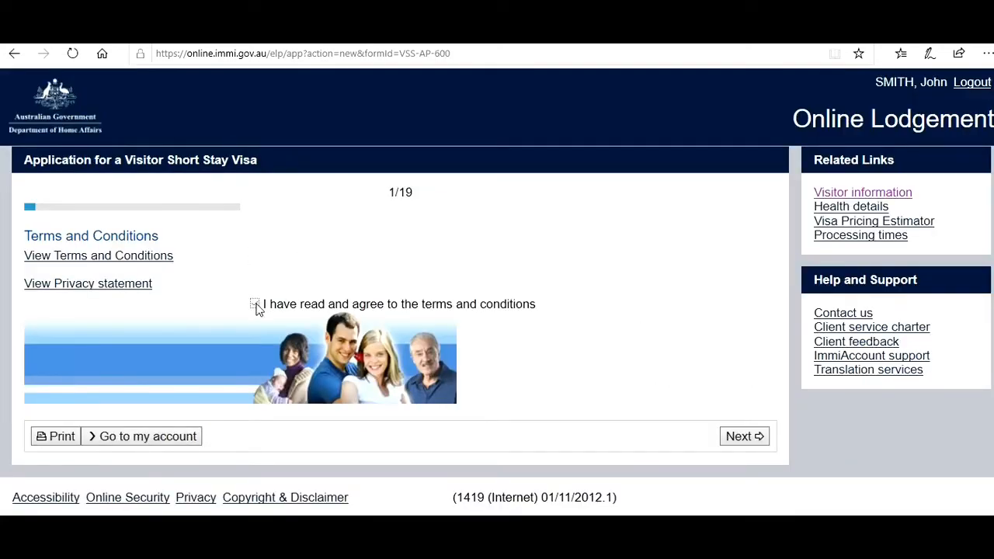
- Tick agreement to the terms and conditions and continue to the Application context page
{"action": "left_click", "coordinate": [255, 304]}
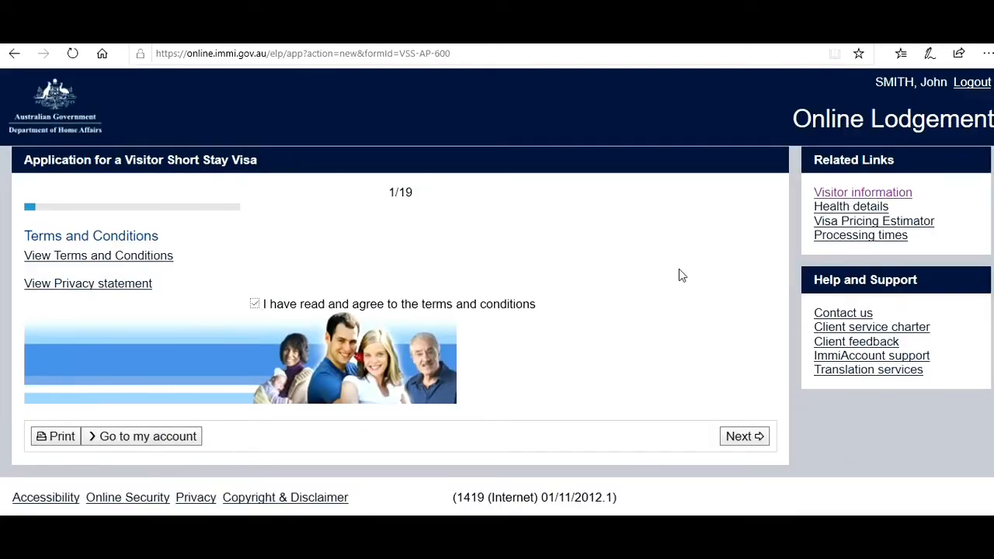
{"action": "left_click", "coordinate": [741, 437]}
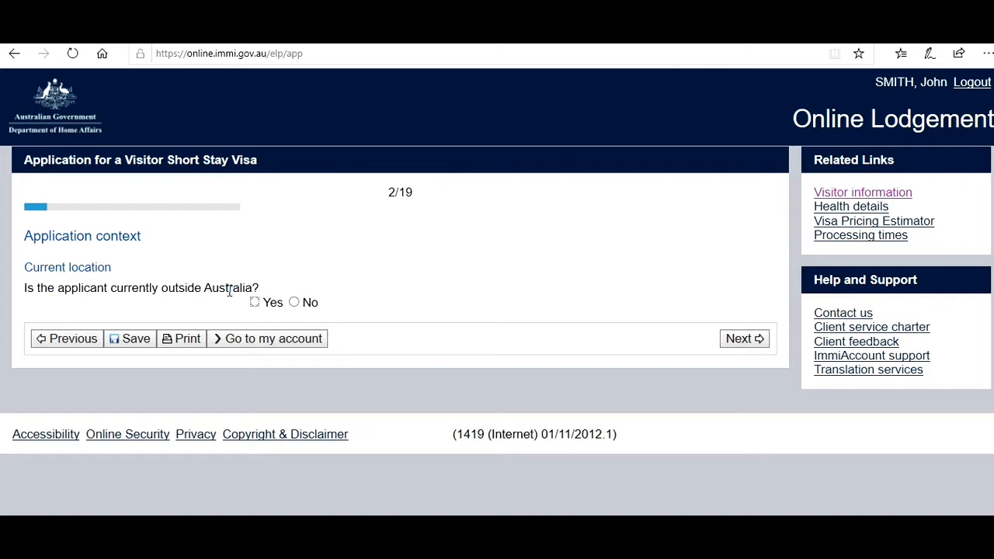
- Mark the applicant as outside Australia, currently in INDIA with Citizen legal status
{"action": "left_click", "coordinate": [256, 303]}
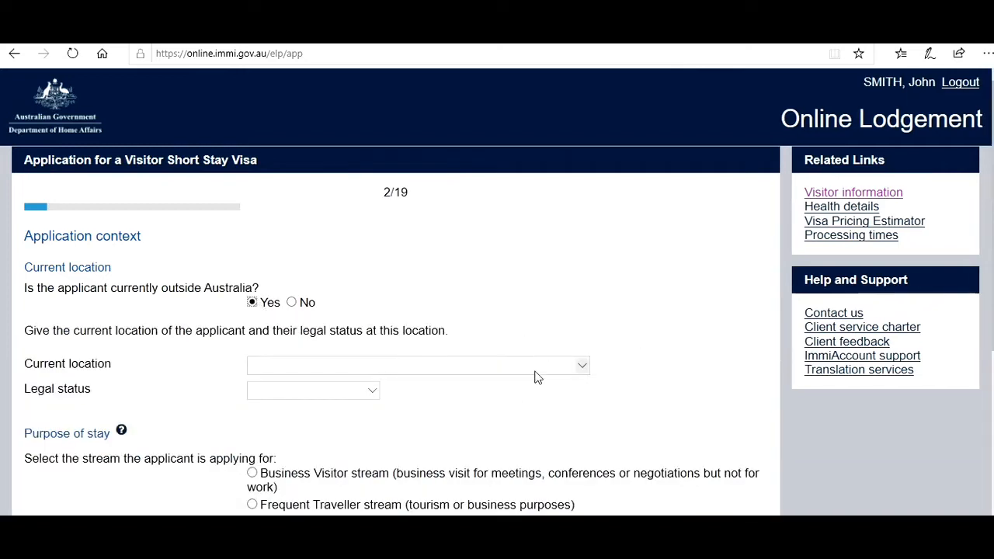
{"action": "left_click", "coordinate": [573, 371]}
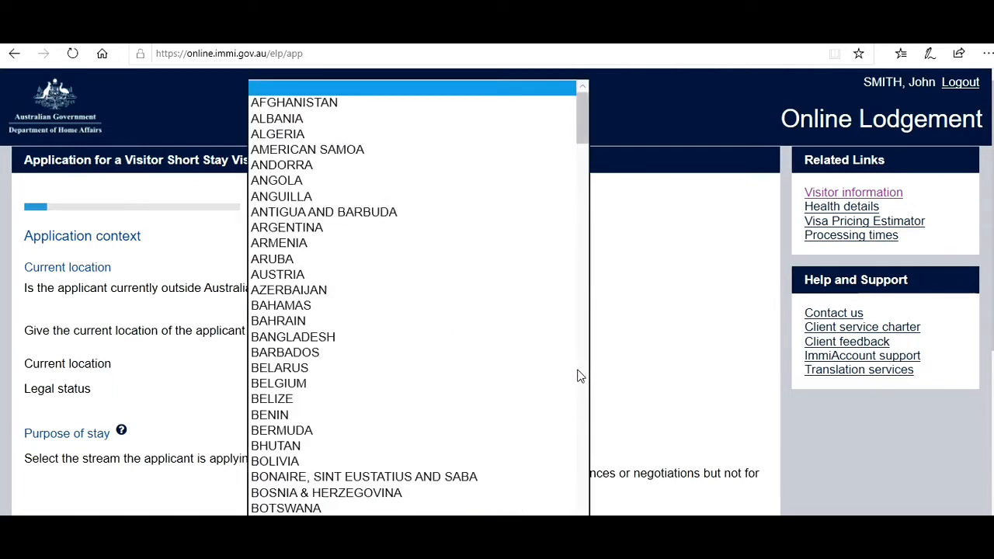
{"action": "scroll", "coordinate": [515, 390], "scroll_direction": "down", "scroll_amount": 10}
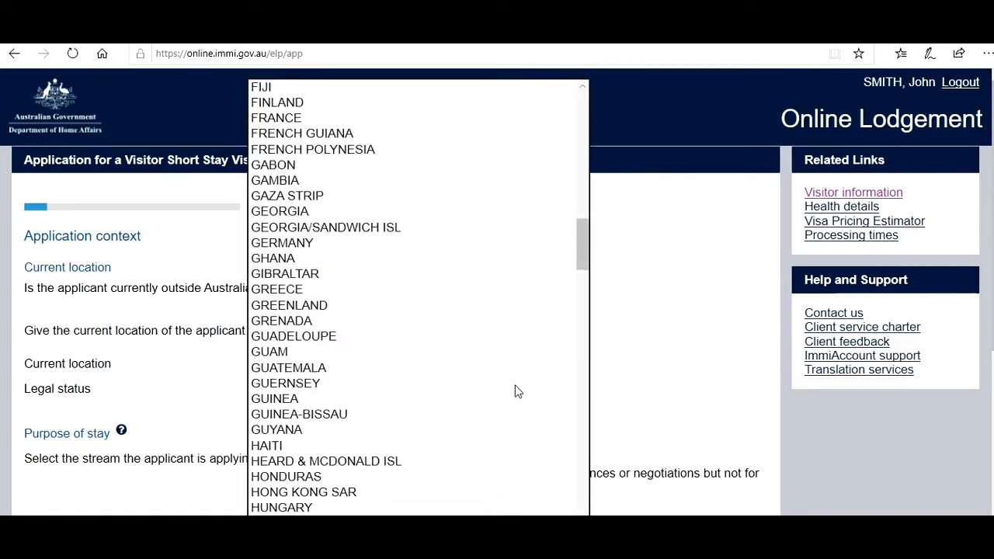
{"action": "left_click", "coordinate": [258, 538]}
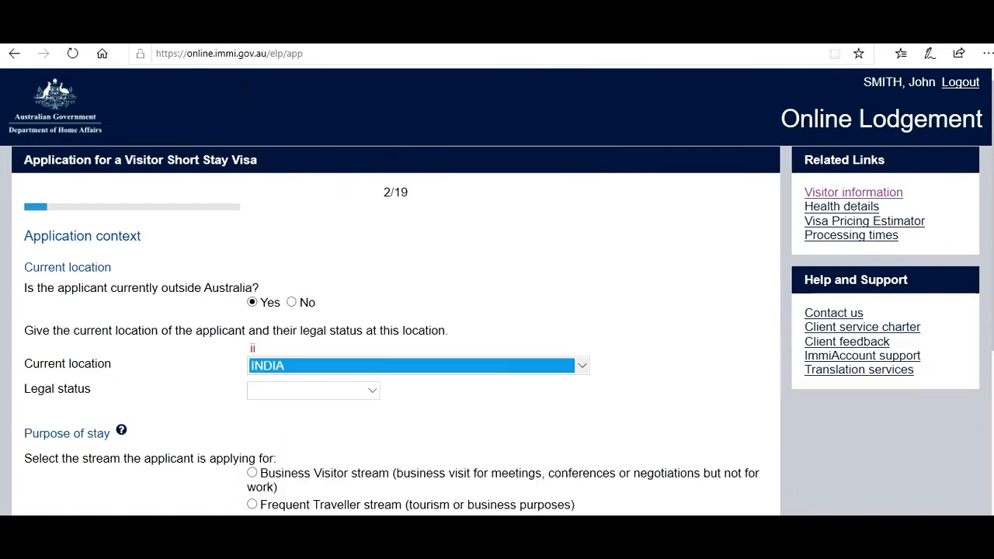
{"action": "left_click", "coordinate": [353, 396]}
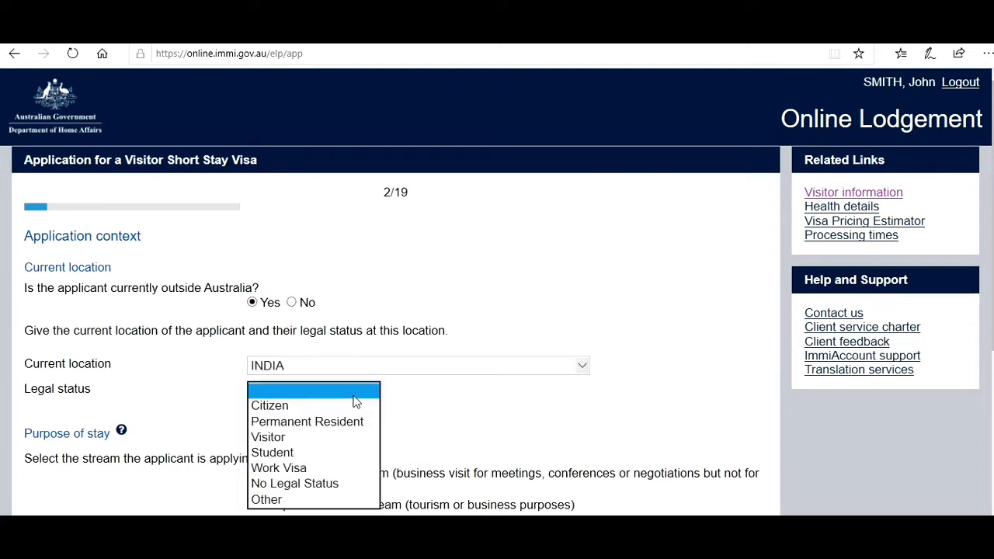
{"action": "left_click", "coordinate": [306, 407]}
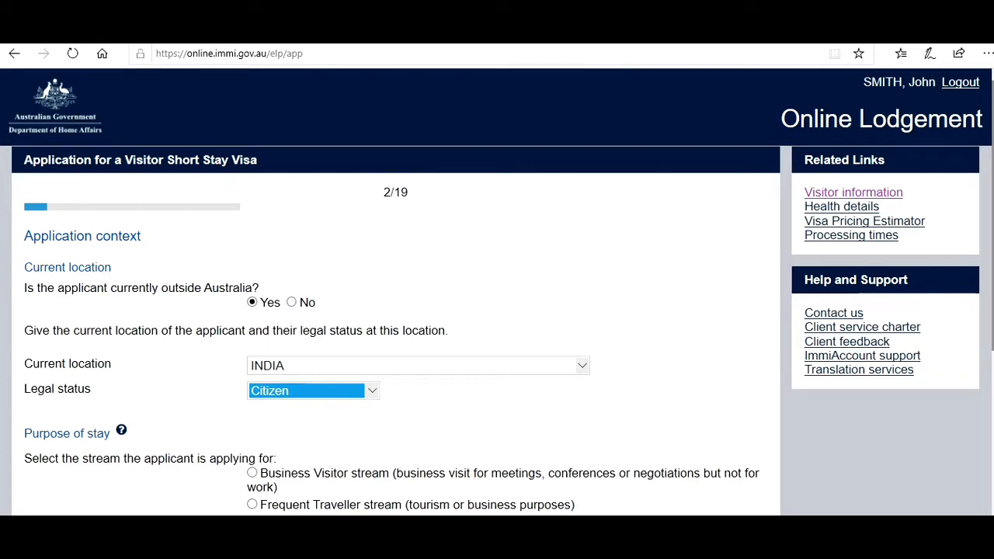
- Select the Tourist stream for the application
{"action": "scroll", "coordinate": [988, 182], "scroll_direction": "down", "scroll_amount": 2}
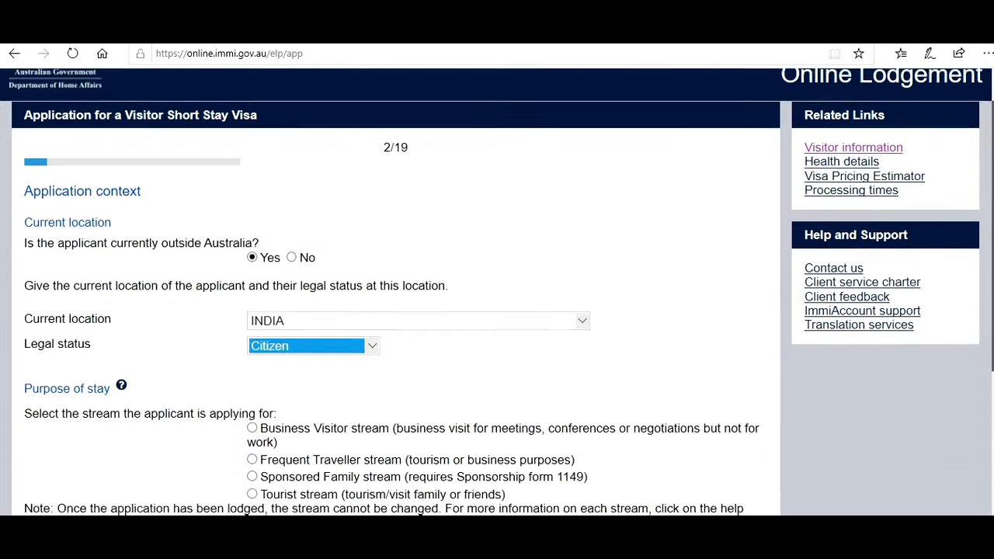
{"action": "scroll", "coordinate": [988, 233], "scroll_direction": "down", "scroll_amount": 4}
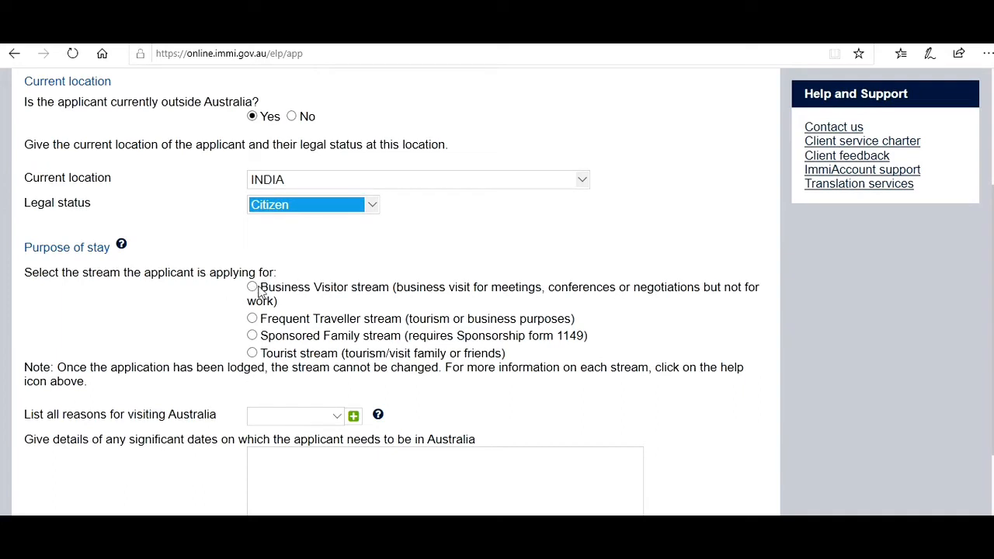
{"action": "left_click", "coordinate": [254, 354]}
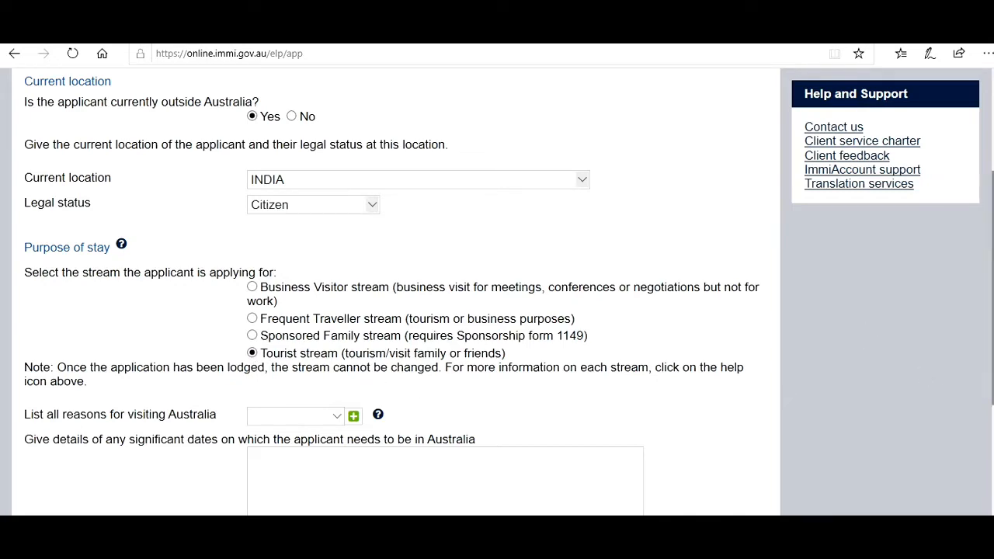
{"action": "scroll", "coordinate": [881, 328], "scroll_direction": "down", "scroll_amount": 2}
{"action": "scroll", "coordinate": [881, 329], "scroll_direction": "down", "scroll_amount": 3}
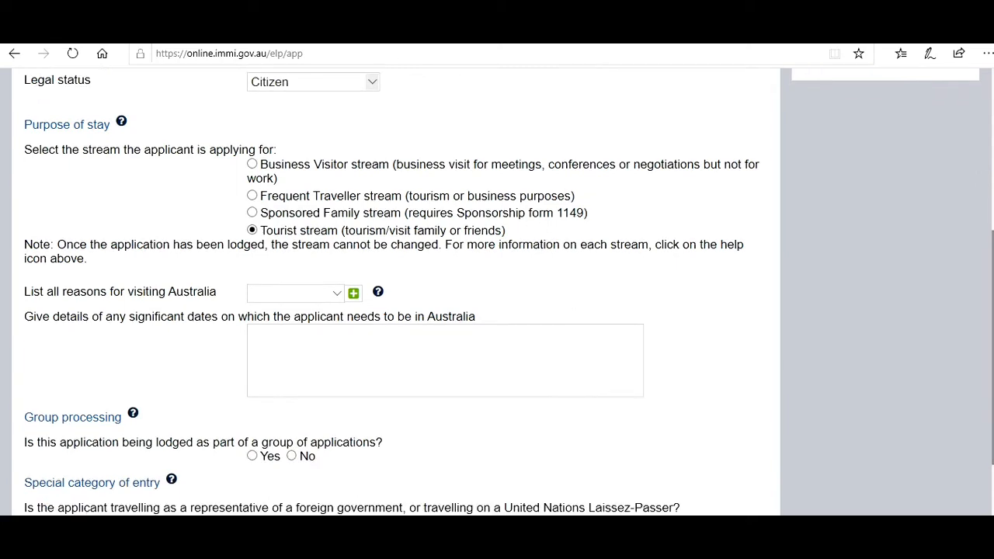
- Add Tourism and Other as reasons for visiting
{"action": "left_click", "coordinate": [337, 295]}
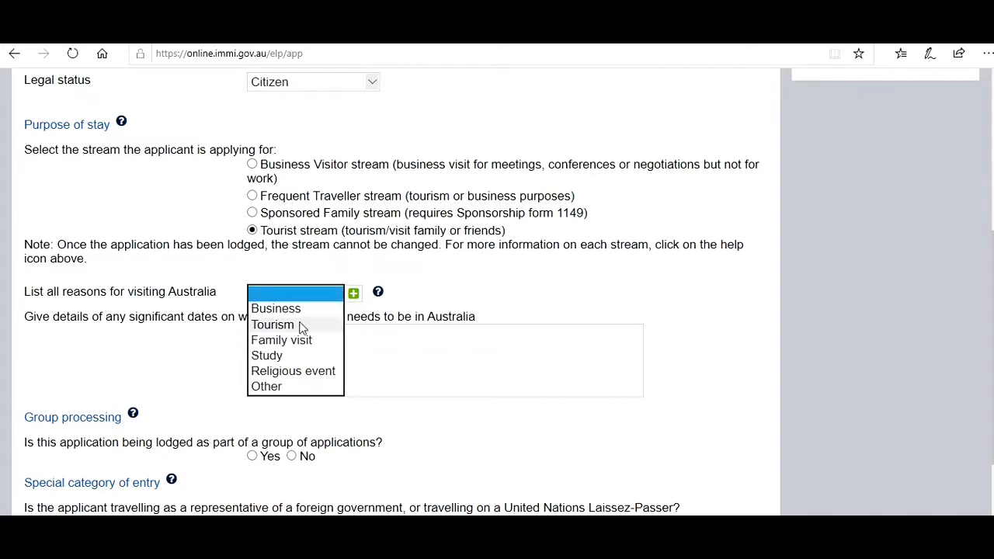
{"action": "left_click", "coordinate": [302, 325]}
{"action": "left_click", "coordinate": [354, 293]}
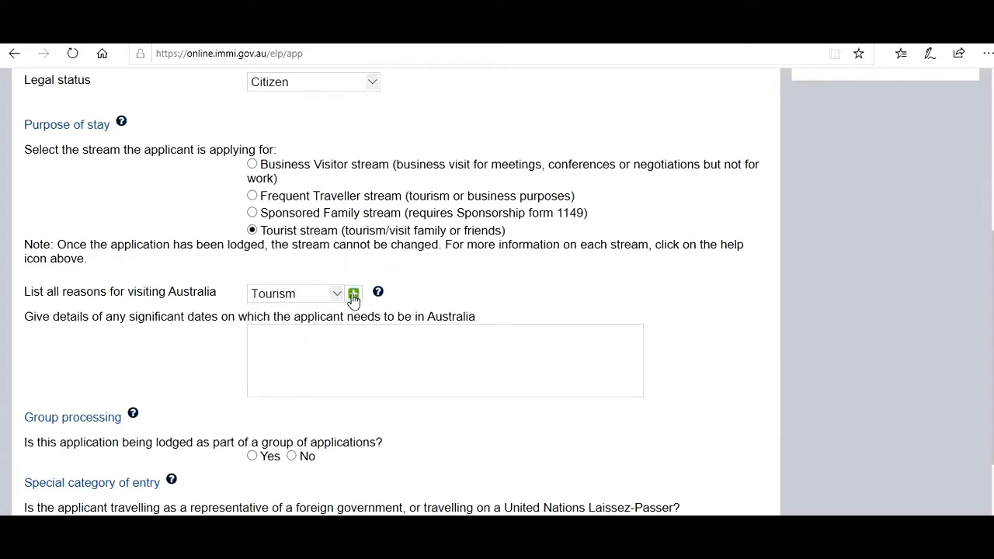
{"action": "left_click", "coordinate": [336, 300]}
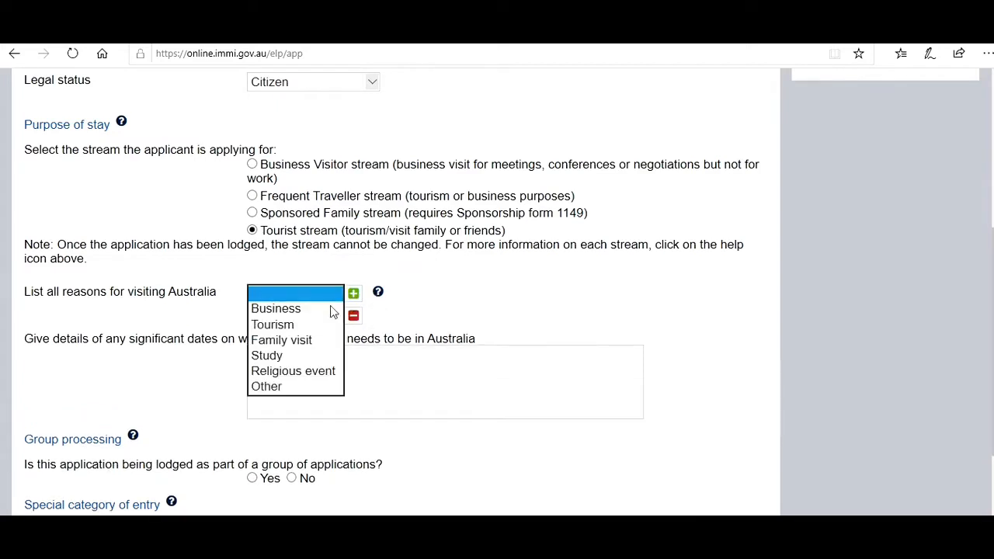
{"action": "left_click", "coordinate": [272, 387]}
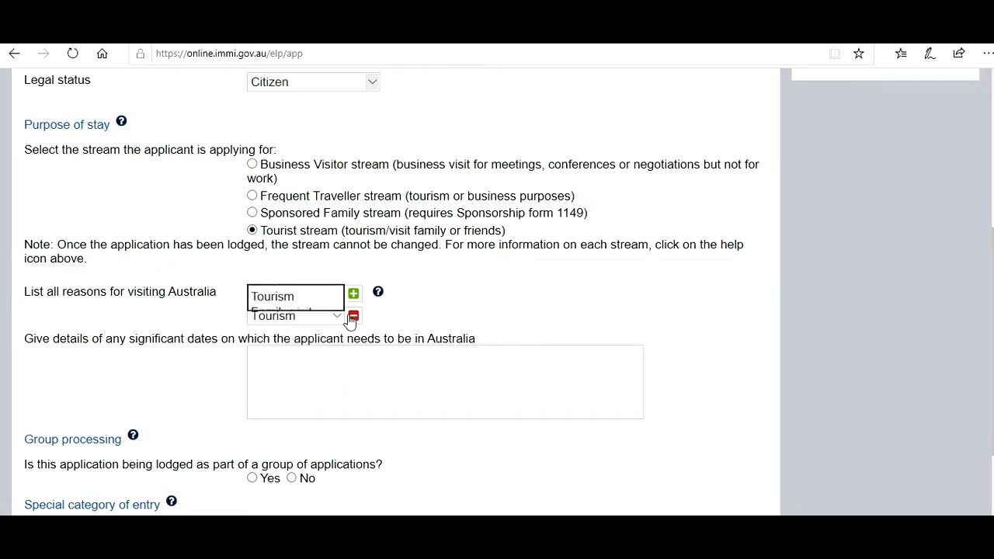
{"action": "left_click", "coordinate": [353, 293]}
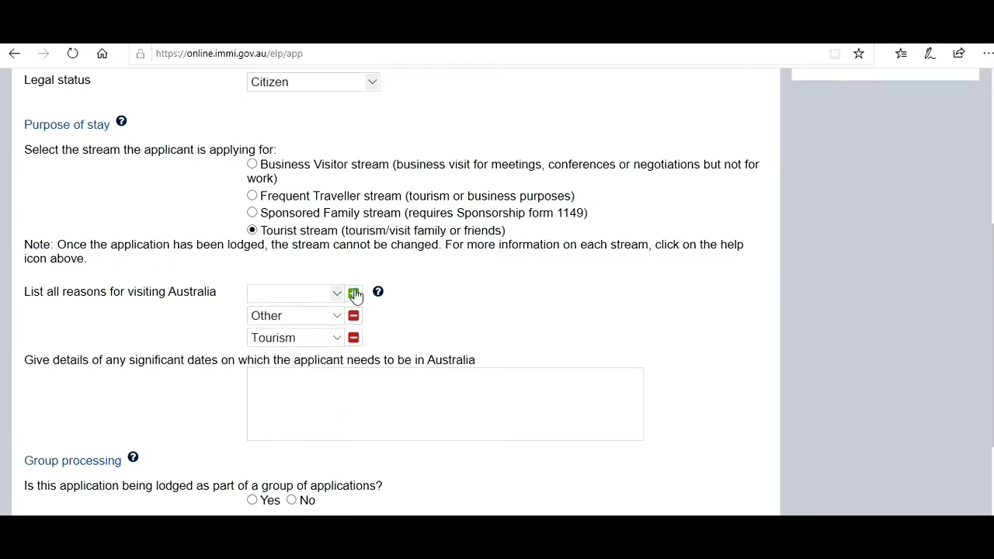
- Enter the significant date '1st Jan 2022 - To atend a friend function', changing 'family' to 'friend'
{"action": "left_click", "coordinate": [357, 401]}
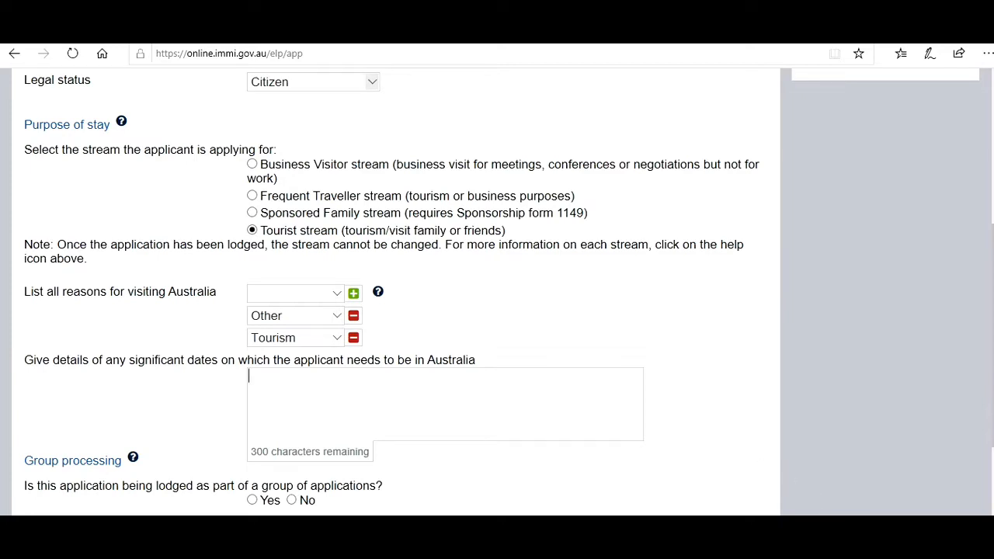
{"action": "type", "text": "1st Jan 2022 - To atend a family function"}
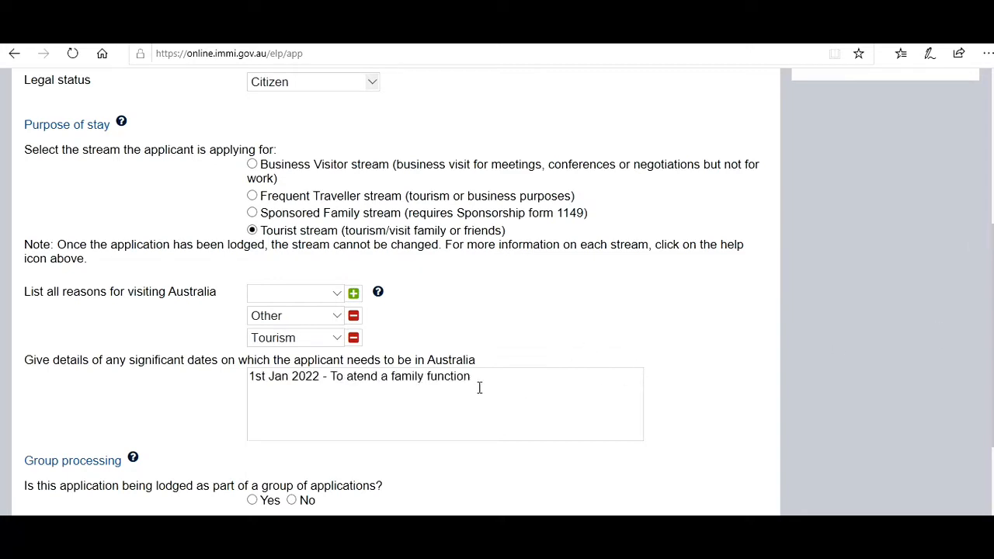
{"action": "left_click", "coordinate": [420, 376]}
{"action": "key", "text": "BackSpace"}
{"action": "key", "text": "BackSpace"}
{"action": "key", "text": "BackSpace"}
{"action": "key", "text": "BackSpace"}
{"action": "key", "text": "BackSpace"}
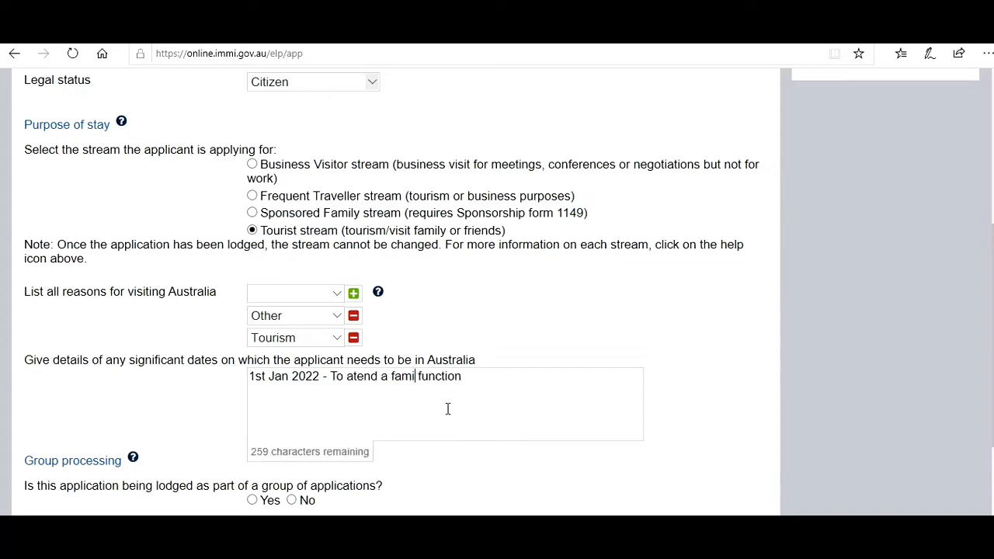
{"action": "type", "text": "riend"}
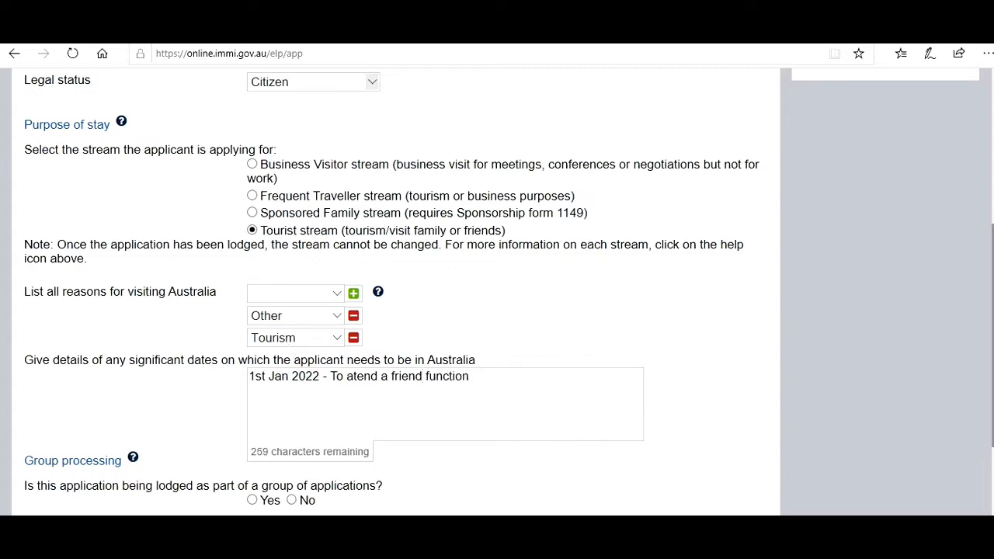
{"action": "scroll", "coordinate": [434, 348], "scroll_direction": "down", "scroll_amount": 2}
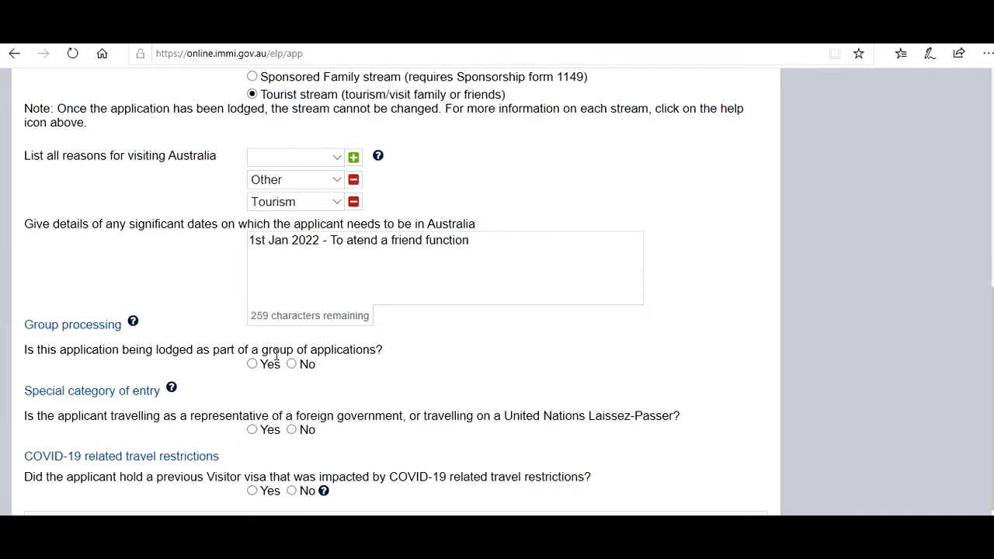
- Answer No to the group processing and COVID-19 questions and proceed to Applicant passport details
{"action": "left_click", "coordinate": [292, 364]}
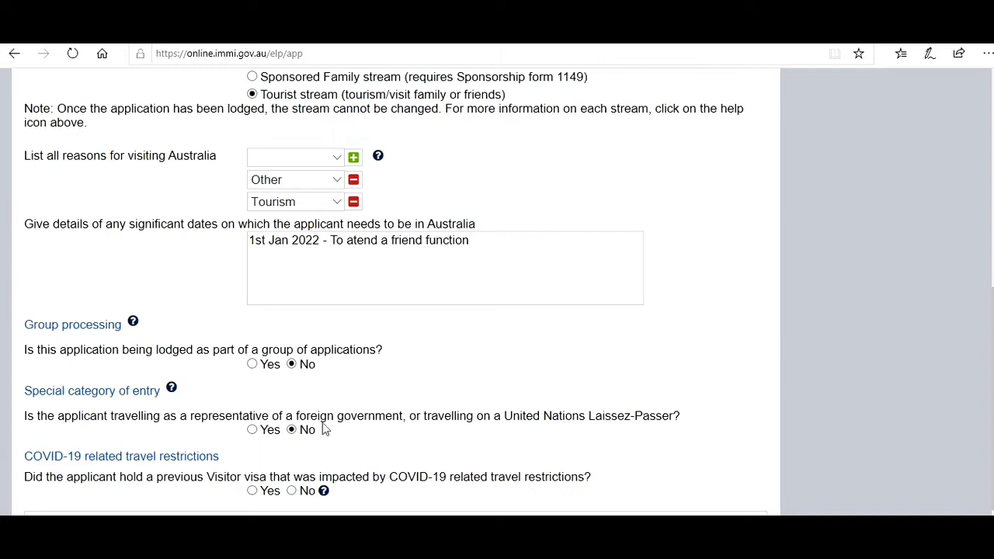
{"action": "left_click", "coordinate": [291, 492]}
{"action": "left_click", "coordinate": [720, 510]}
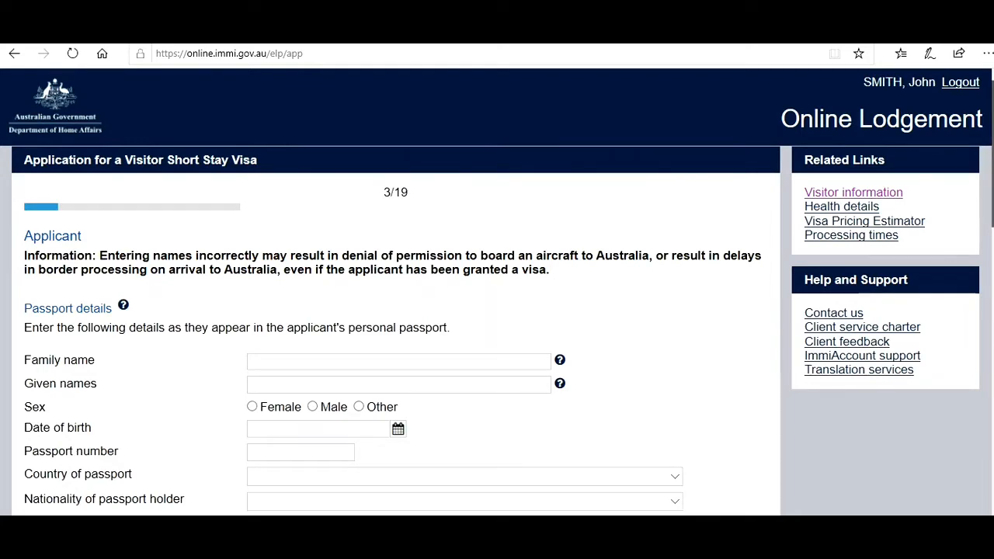
- Enter the applicant's family and given names and set sex to Male
{"action": "scroll", "coordinate": [978, 233], "scroll_direction": "down", "scroll_amount": 2}
{"action": "left_click_drag", "start_coordinate": [992, 240], "coordinate": [993, 246]}
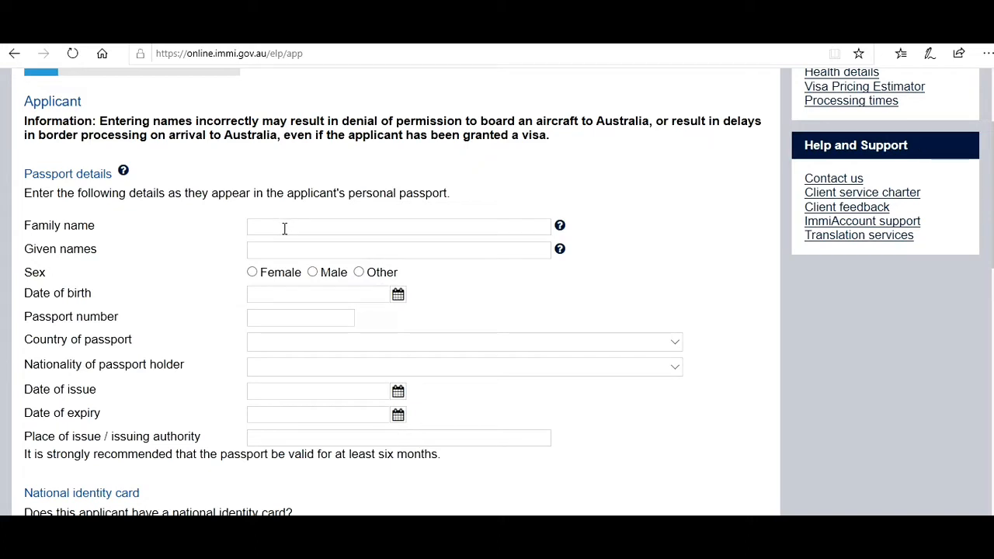
{"action": "type", "text": "Smith"}
{"action": "key", "text": "Tab"}
{"action": "key", "text": "Tab"}
{"action": "type", "text": "John"}
{"action": "left_click", "coordinate": [313, 272]}
- Set the date of birth to 01 Aug 1996
{"action": "left_click", "coordinate": [398, 296]}
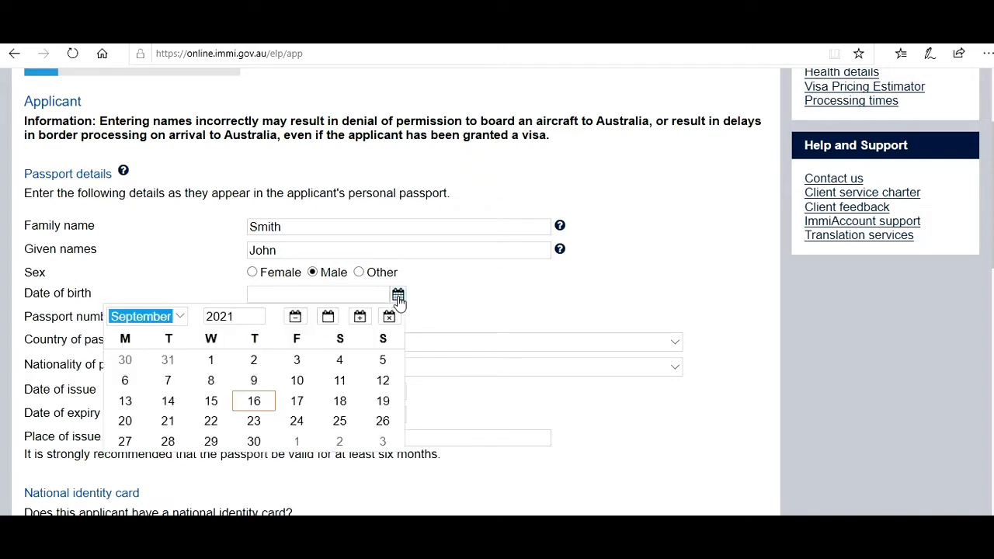
{"action": "left_click", "coordinate": [247, 310]}
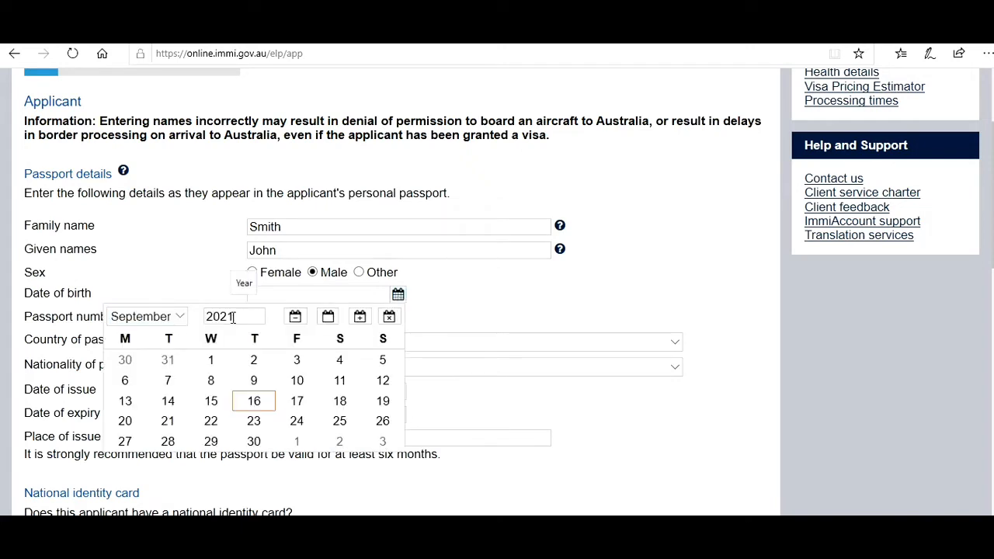
{"action": "left_click_drag", "start_coordinate": [247, 313], "coordinate": [190, 321]}
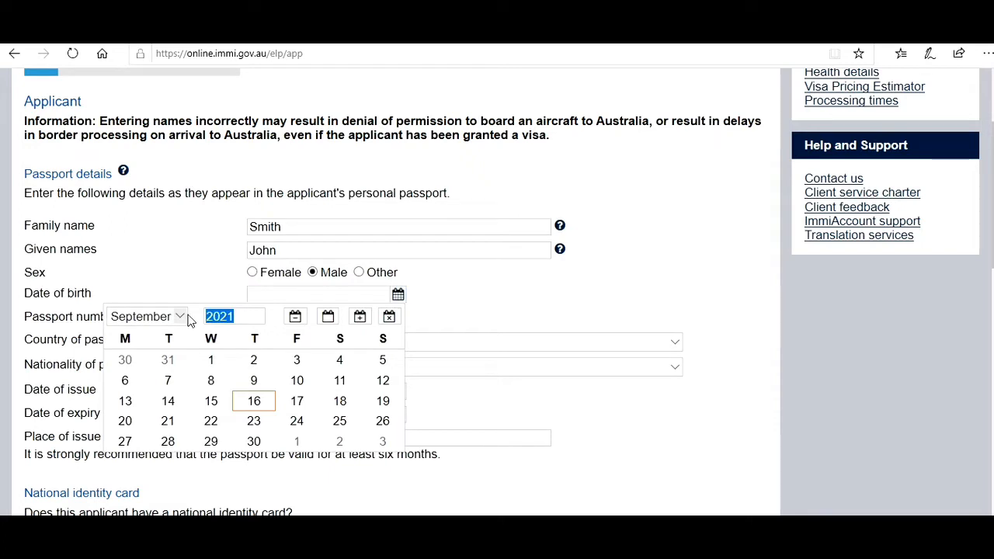
{"action": "type", "text": "1996"}
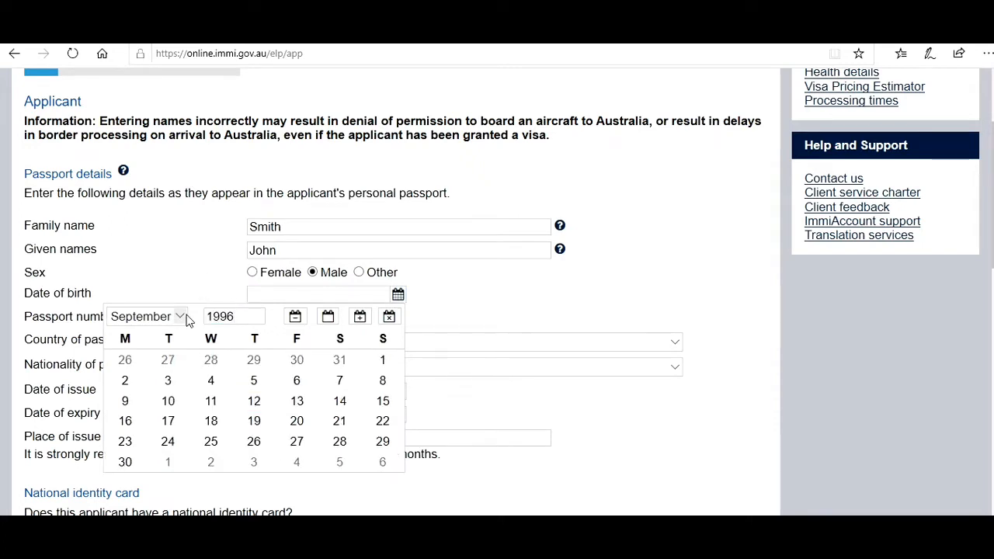
{"action": "left_click", "coordinate": [186, 318]}
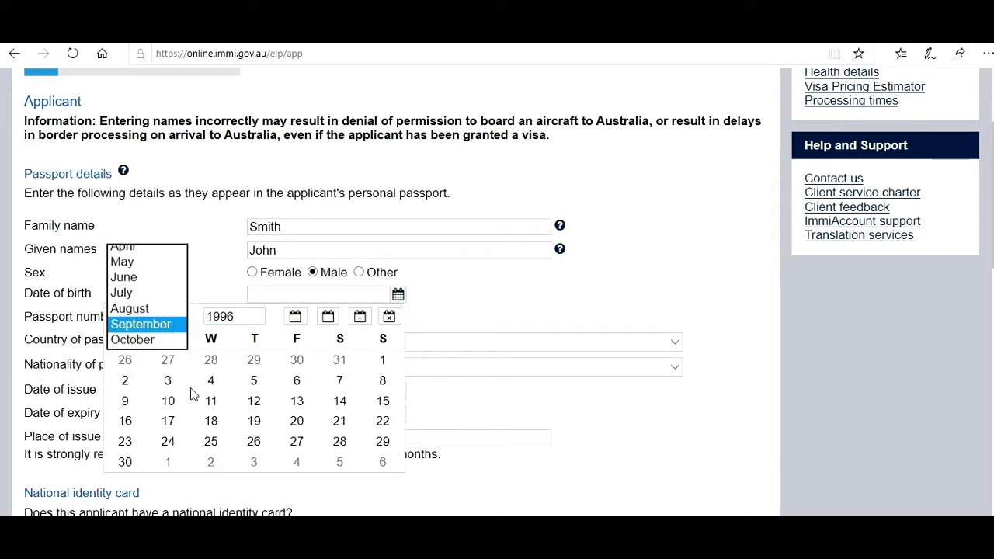
{"action": "left_click", "coordinate": [155, 307]}
{"action": "left_click", "coordinate": [255, 362]}
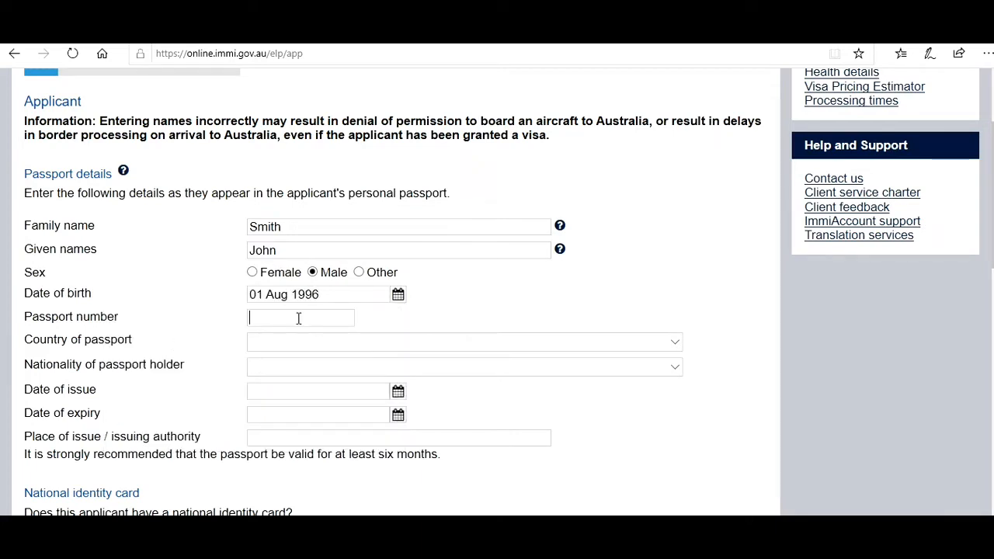
- Enter the passport number and choose INDIA - IND as passport country and nationality
{"action": "left_click", "coordinate": [283, 348]}
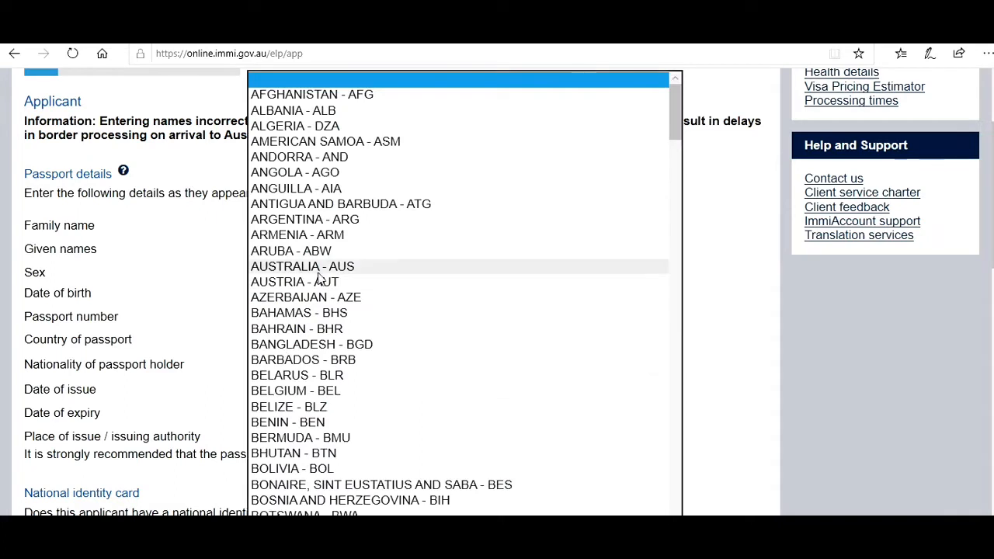
{"action": "scroll", "coordinate": [318, 276], "scroll_direction": "down", "scroll_amount": 15}
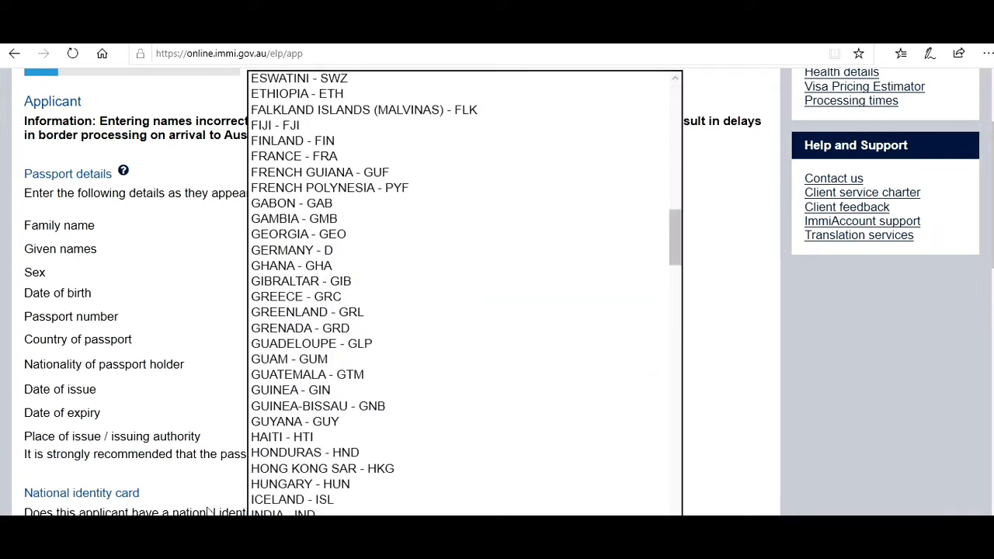
{"action": "left_click", "coordinate": [284, 514]}
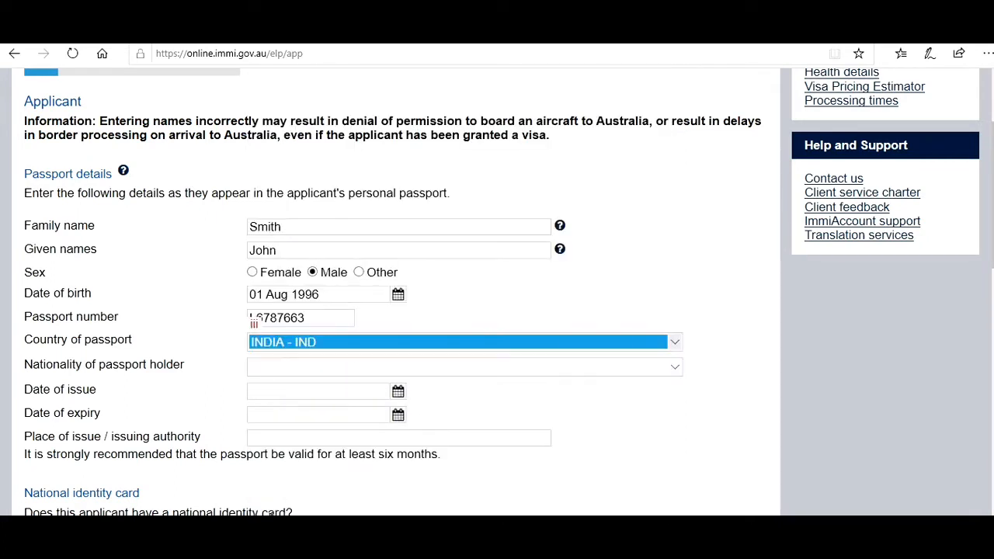
{"action": "left_click", "coordinate": [319, 365]}
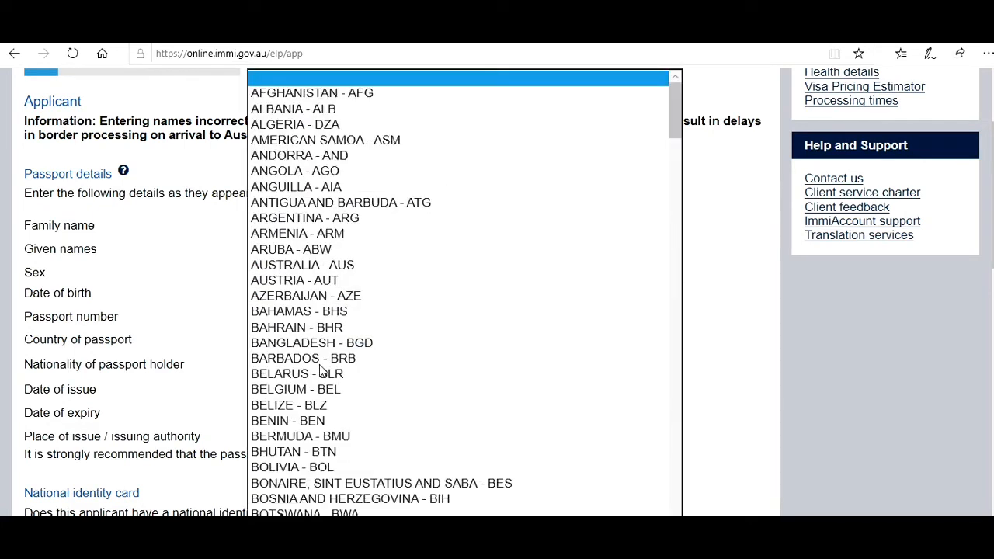
{"action": "scroll", "coordinate": [339, 351], "scroll_direction": "down", "scroll_amount": 14}
{"action": "scroll", "coordinate": [338, 351], "scroll_direction": "down", "scroll_amount": 1}
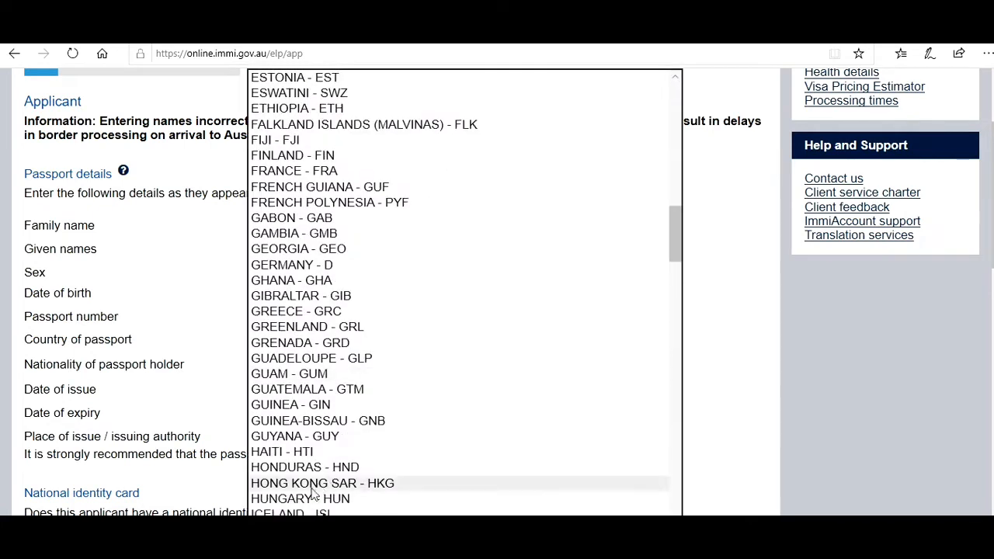
{"action": "left_click", "coordinate": [326, 529]}
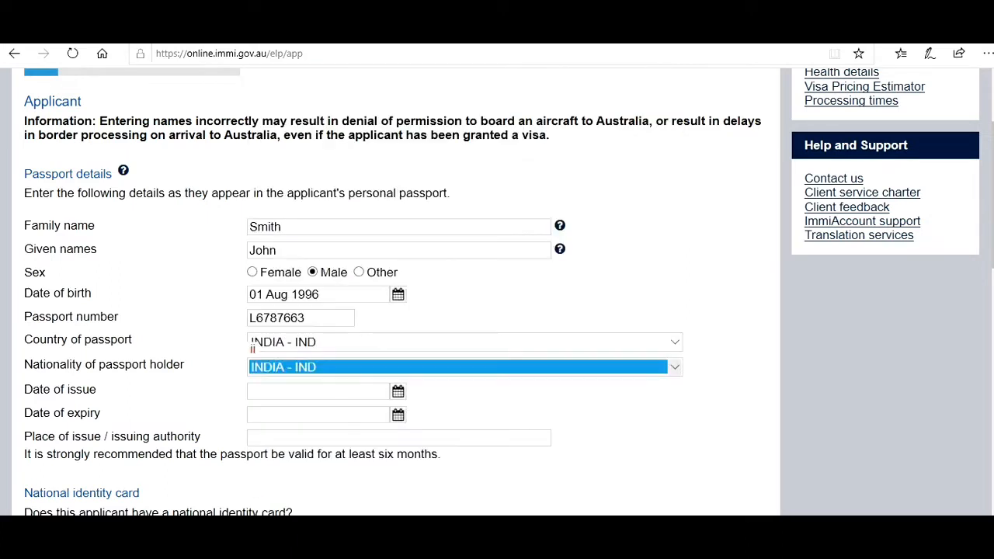
- Set issue date 07 Sep 2019, expiry 06 Sep 2029, and place of issue New Delhi
{"action": "left_click", "coordinate": [399, 392]}
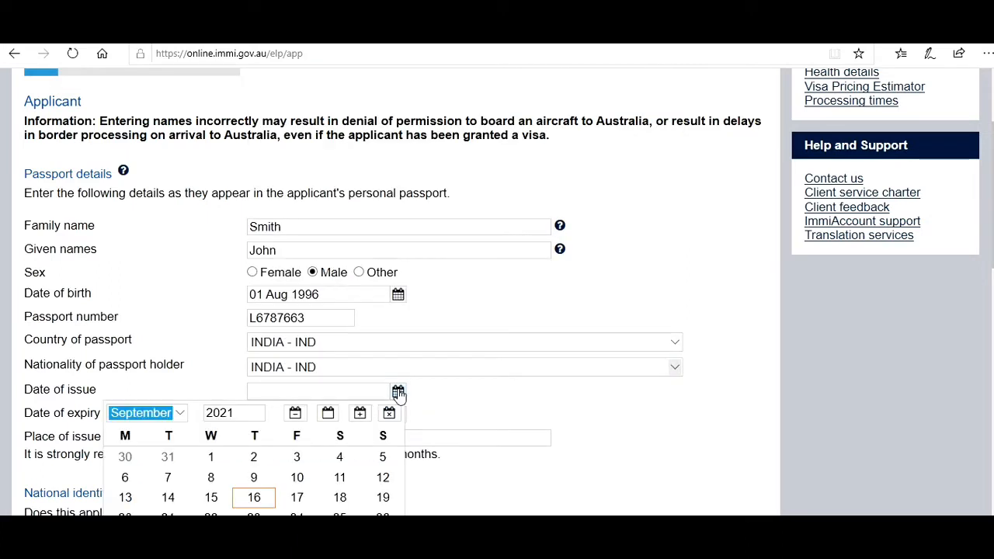
{"action": "left_click", "coordinate": [234, 407]}
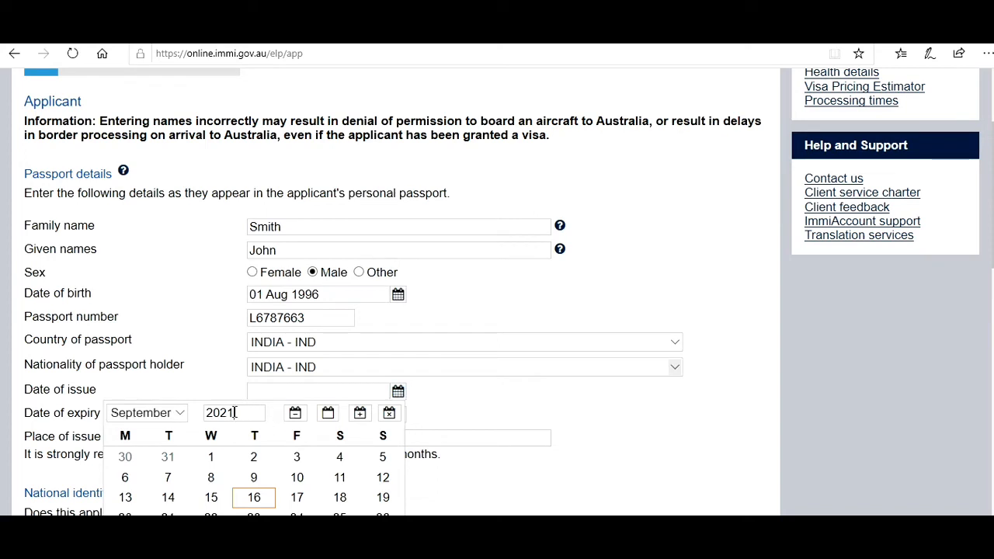
{"action": "key", "text": "BackSpace"}
{"action": "key", "text": "BackSpace"}
{"action": "type", "text": "19"}
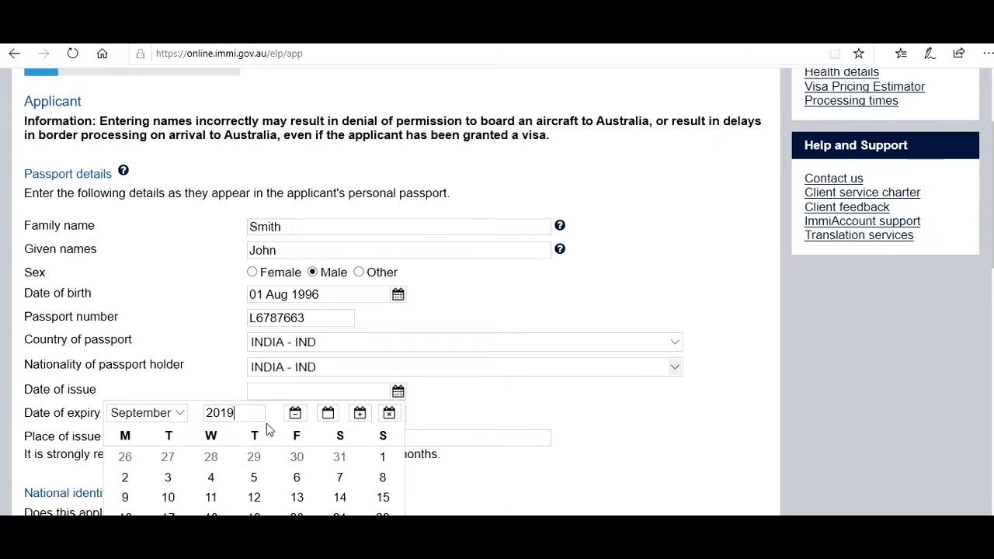
{"action": "left_click", "coordinate": [343, 482]}
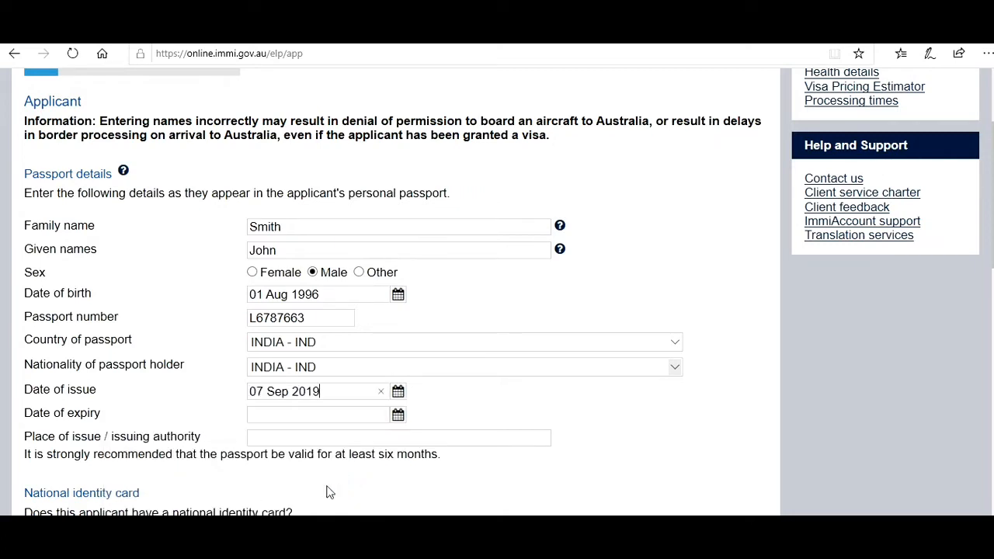
{"action": "left_click", "coordinate": [399, 416]}
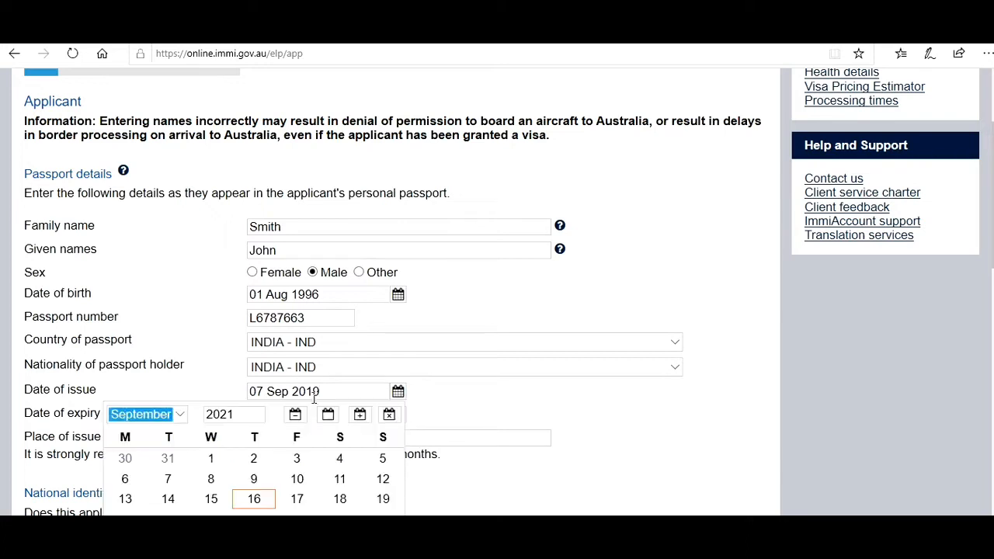
{"action": "left_click", "coordinate": [245, 414]}
{"action": "key", "text": "BackSpace"}
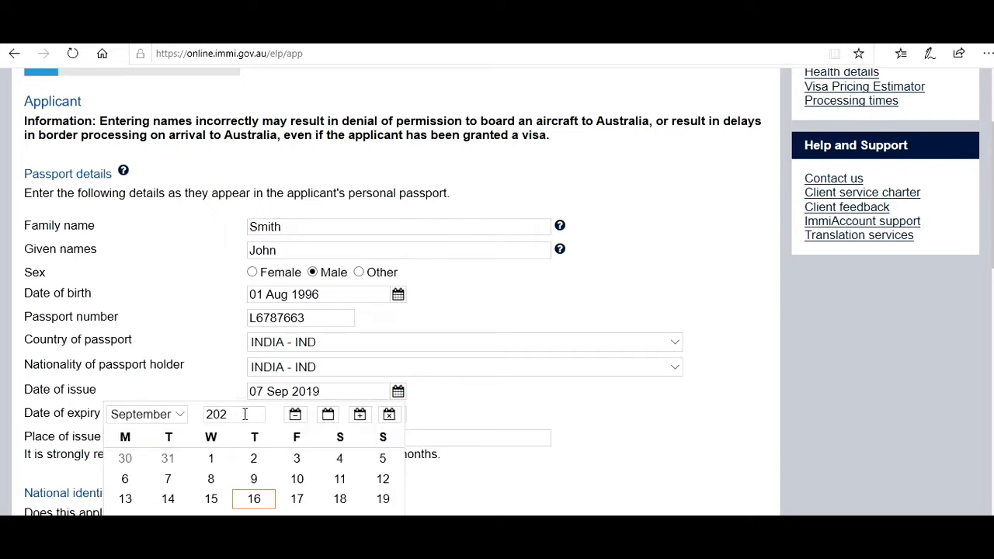
{"action": "type", "text": "9"}
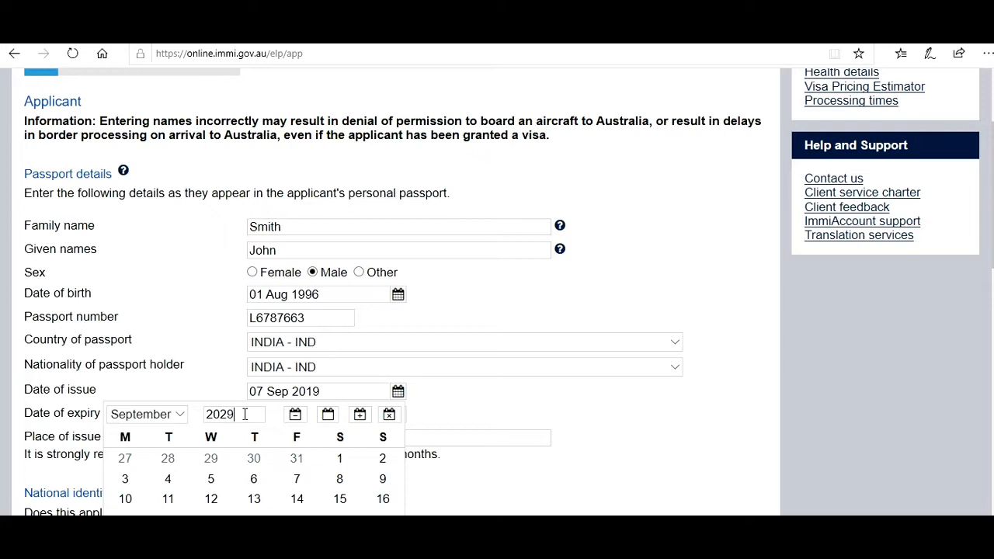
{"action": "left_click", "coordinate": [253, 479]}
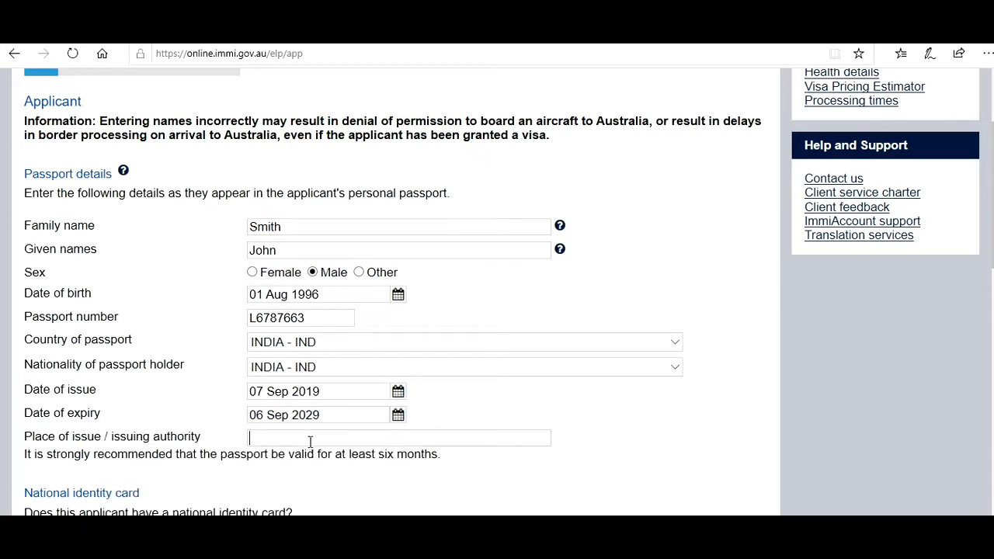
{"action": "type", "text": "New Delhi"}
{"action": "scroll", "coordinate": [238, 237], "scroll_direction": "down", "scroll_amount": 3}
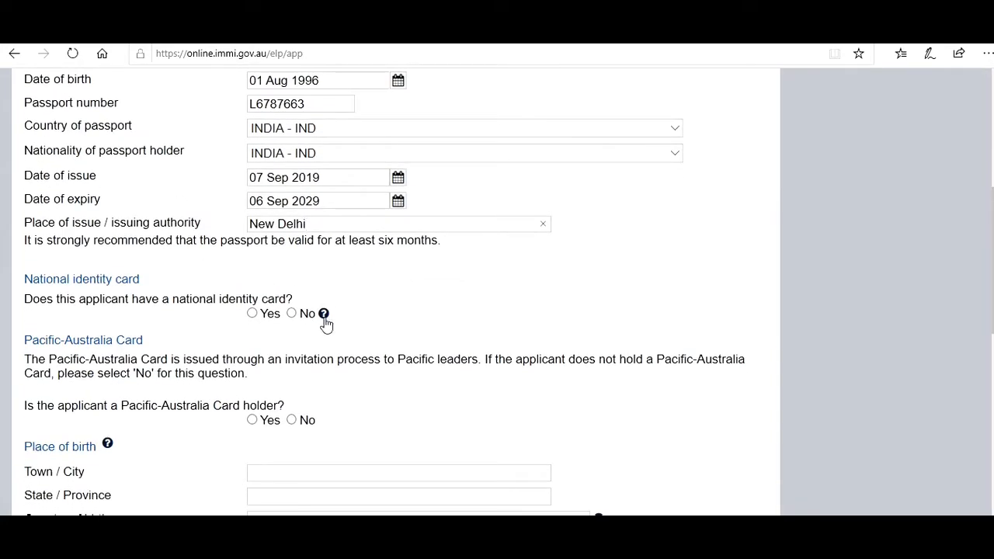
- Answer Yes to holding a national identity card and open its Add details form
{"action": "left_click", "coordinate": [325, 317]}
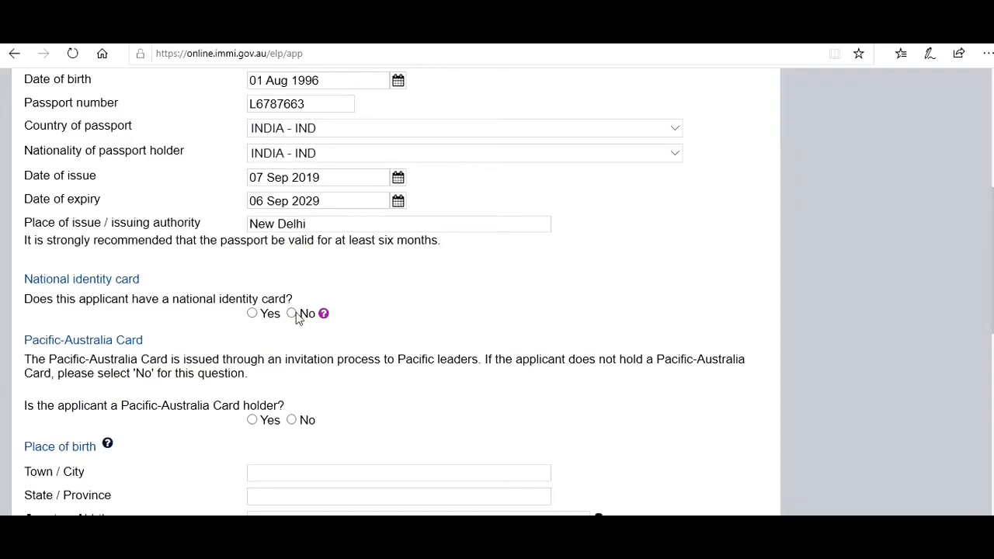
{"action": "left_click", "coordinate": [292, 314]}
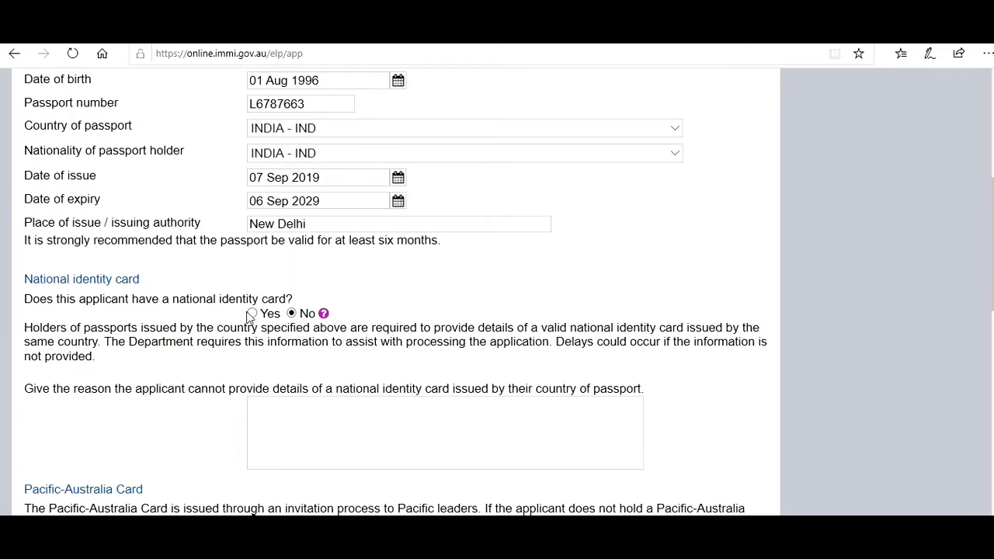
{"action": "left_click", "coordinate": [252, 314]}
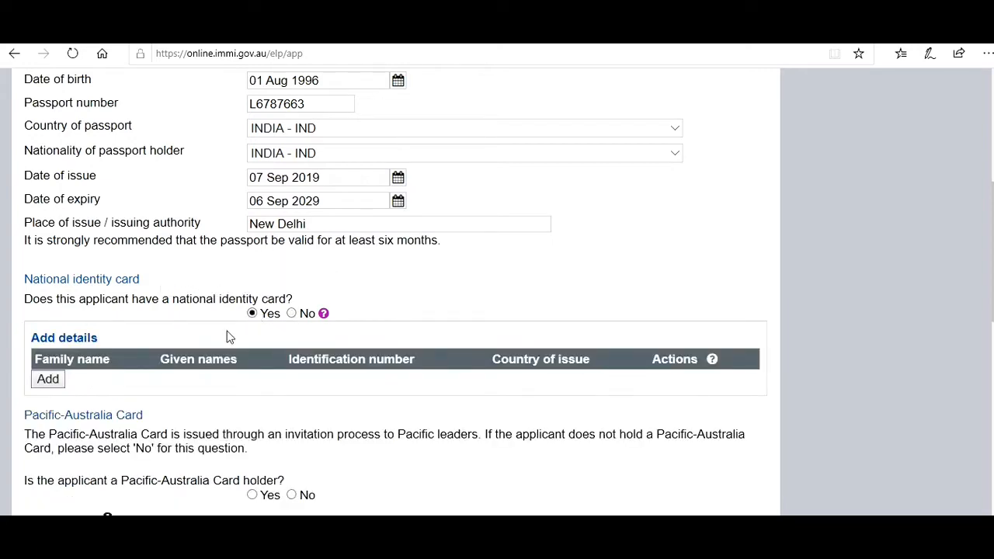
{"action": "left_click", "coordinate": [50, 384]}
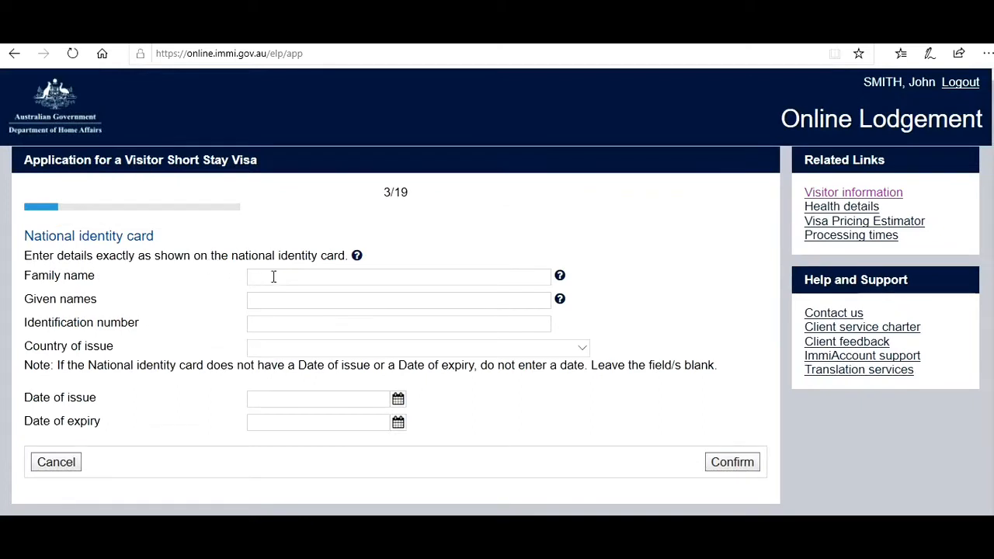
- Add an INDIA-issued identity card with the applicant's names and ID number, accepting the format warning
{"action": "type", "text": "Smith"}
{"action": "left_click", "coordinate": [264, 299]}
{"action": "type", "text": "John"}
{"action": "left_click", "coordinate": [261, 322]}
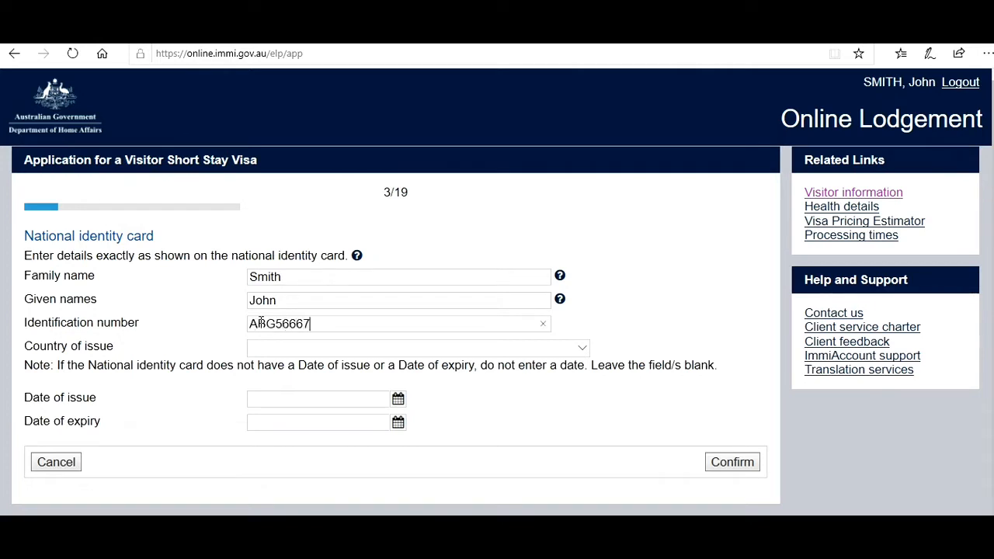
{"action": "left_click", "coordinate": [287, 353]}
{"action": "scroll", "coordinate": [286, 356], "scroll_direction": "down", "scroll_amount": 15}
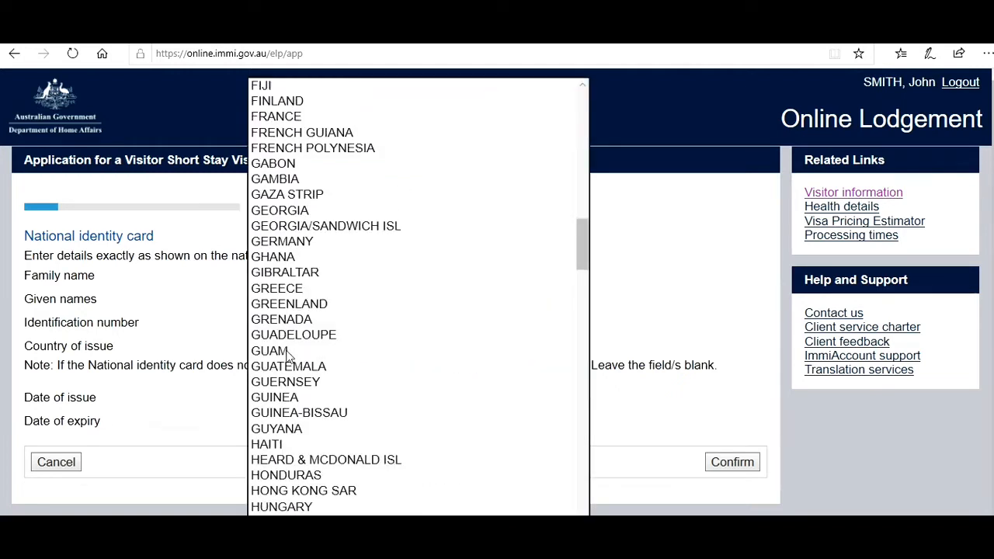
{"action": "left_click", "coordinate": [287, 537]}
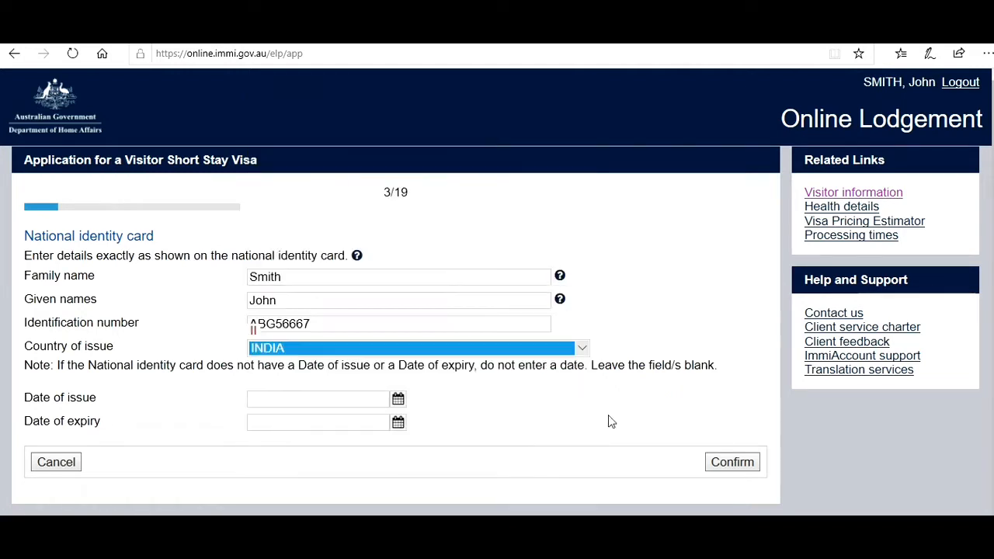
{"action": "left_click", "coordinate": [714, 457]}
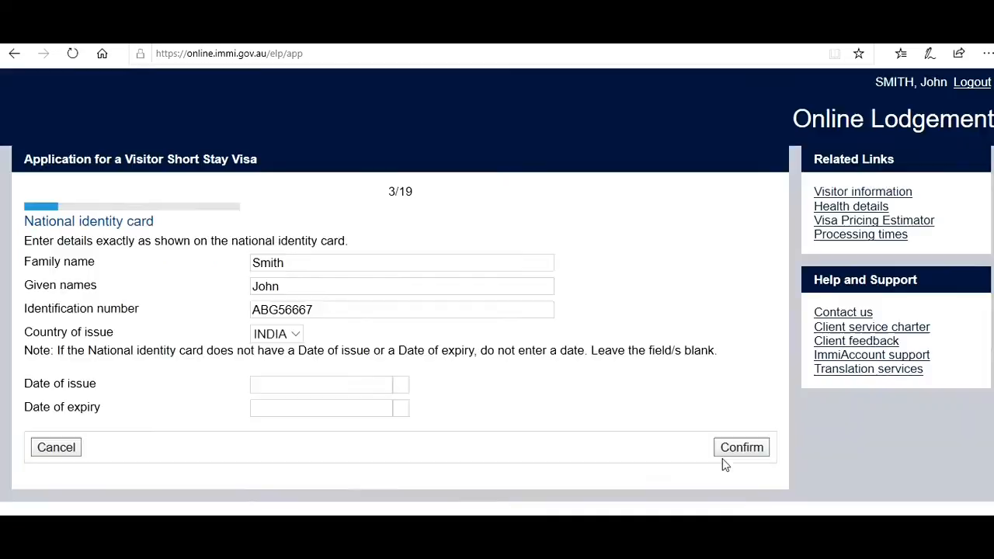
{"action": "left_click", "coordinate": [724, 463]}
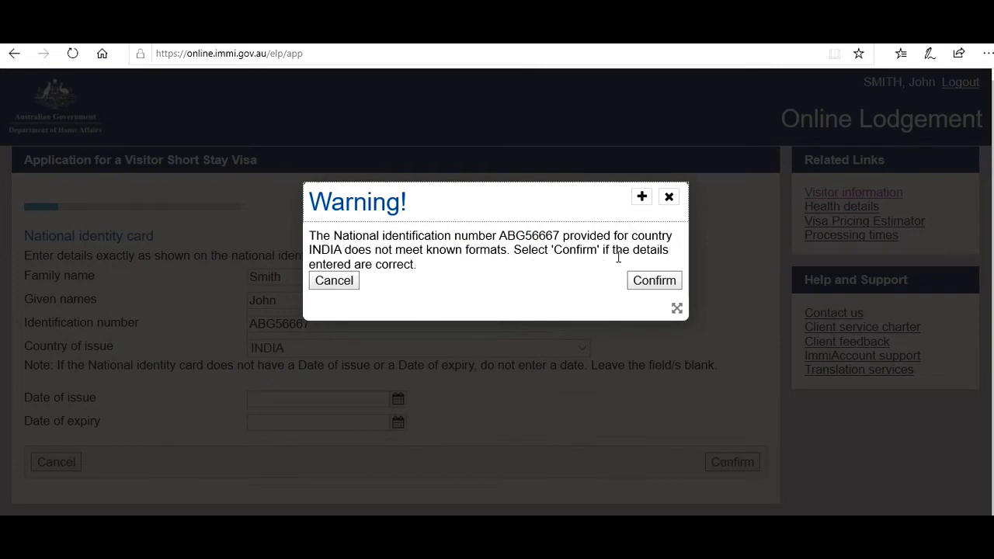
{"action": "left_click", "coordinate": [653, 281]}
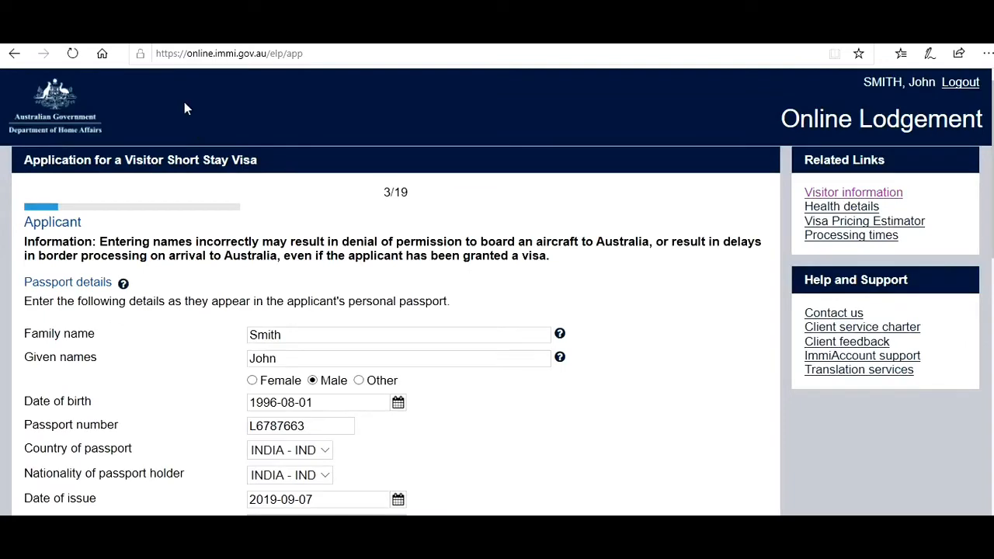
- Enter birthplace New Delhi, Delhi, with INDIA as country of birth
{"action": "scroll", "coordinate": [409, 270], "scroll_direction": "down", "scroll_amount": 2}
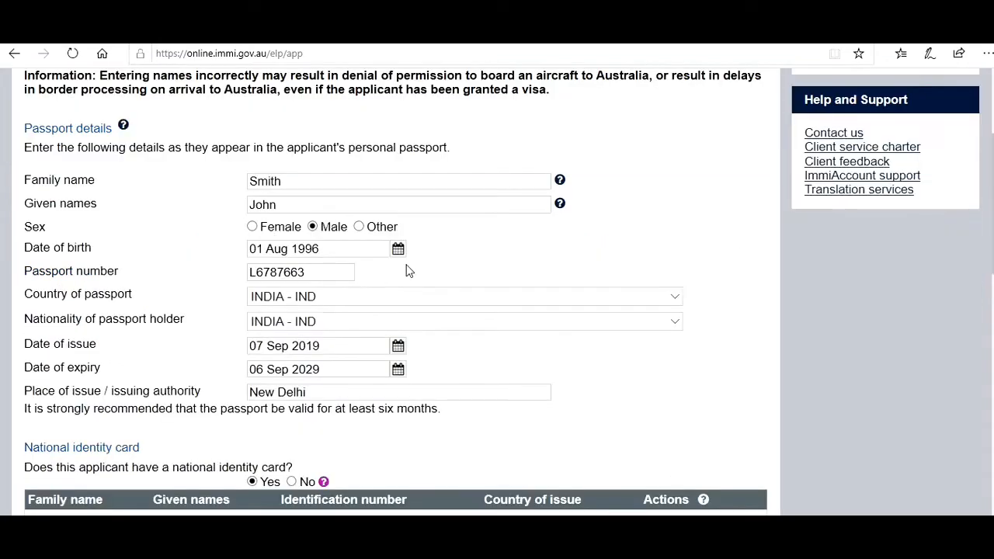
{"action": "scroll", "coordinate": [987, 203], "scroll_direction": "down", "scroll_amount": 4}
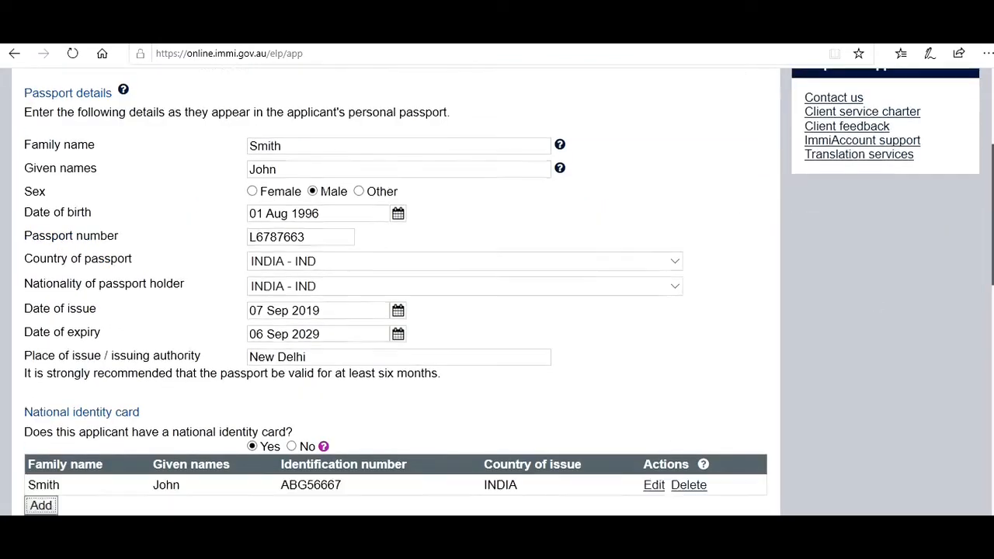
{"action": "scroll", "coordinate": [662, 339], "scroll_direction": "down", "scroll_amount": 1}
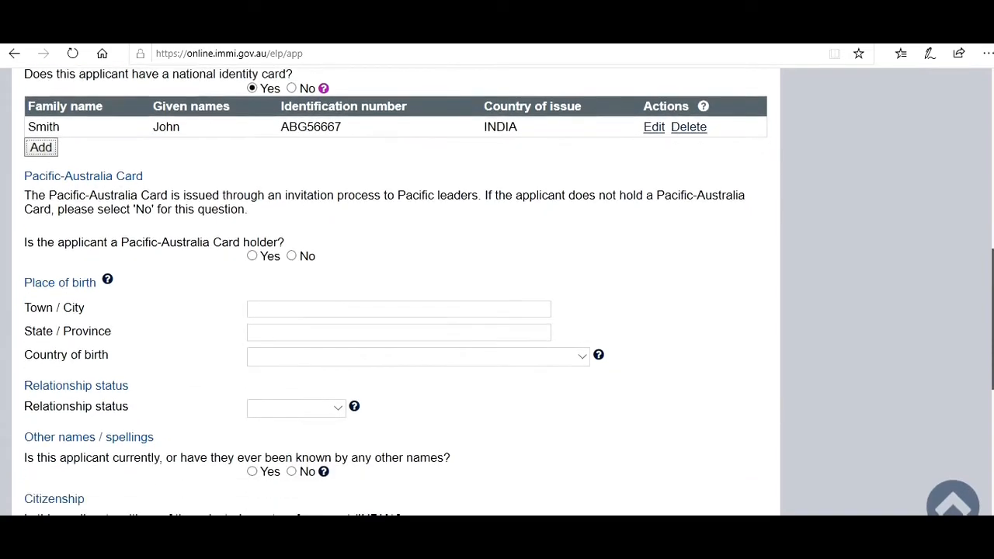
{"action": "left_click", "coordinate": [354, 297]}
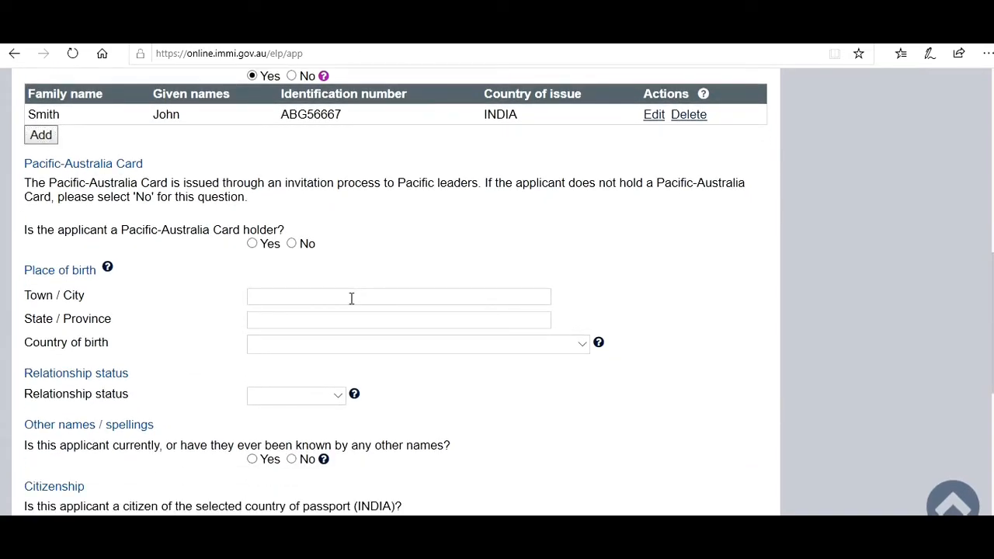
{"action": "type", "text": "New"}
{"action": "type", "text": " De"}
{"action": "type", "text": "lhi"}
{"action": "type", "text": "Delh"}
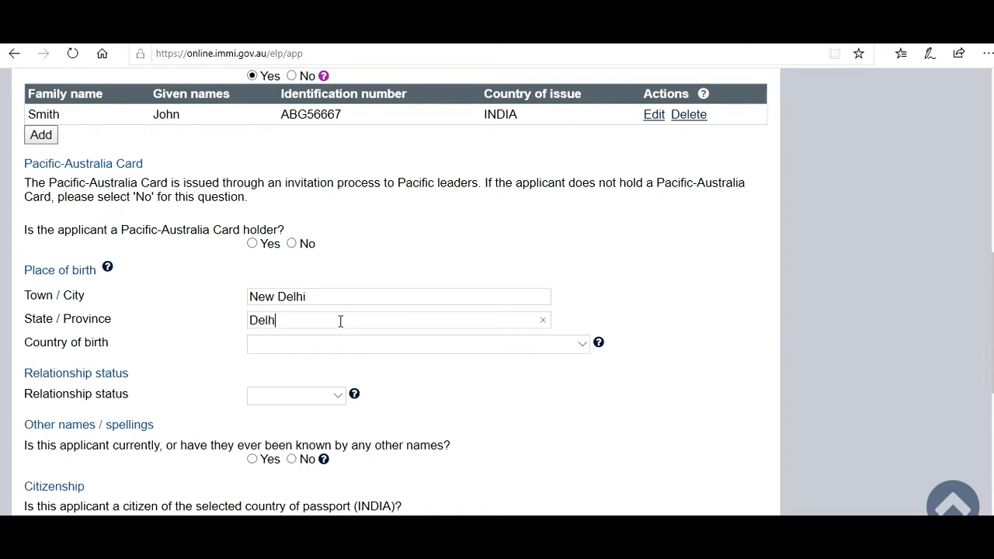
{"action": "type", "text": "i"}
{"action": "left_click", "coordinate": [294, 343]}
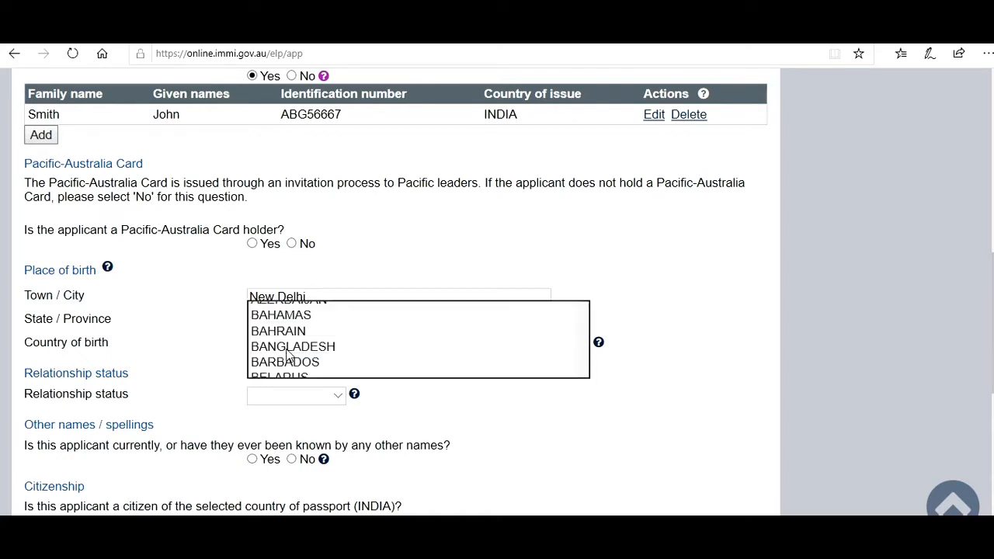
{"action": "scroll", "coordinate": [287, 355], "scroll_direction": "down", "scroll_amount": 15}
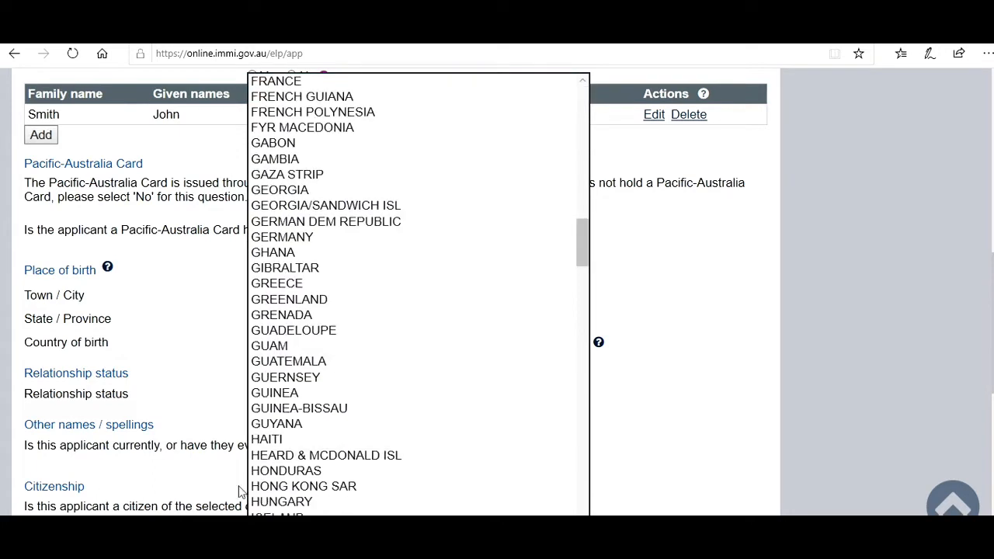
{"action": "left_click", "coordinate": [268, 533]}
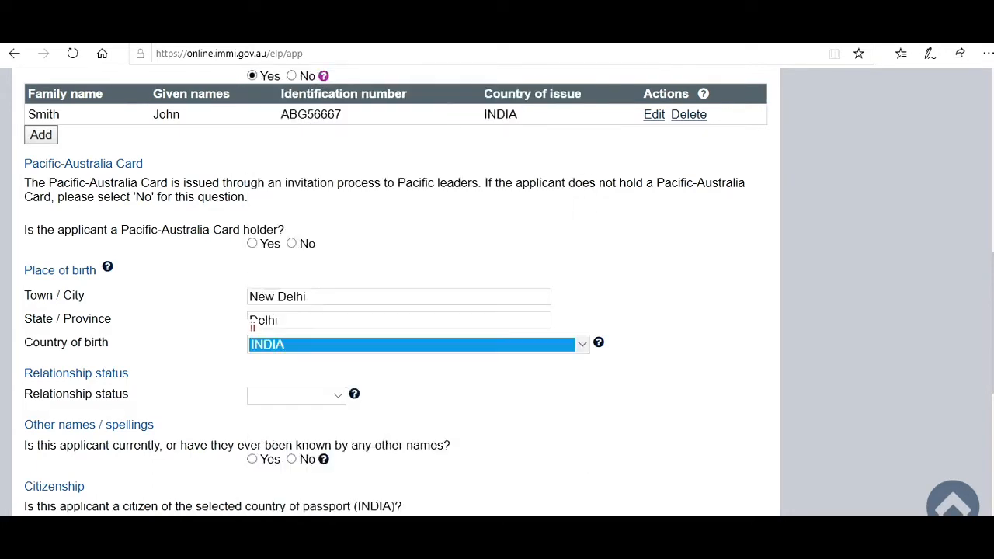
- Set relationship status to Never Married and answer No to other names
{"action": "left_click", "coordinate": [338, 399]}
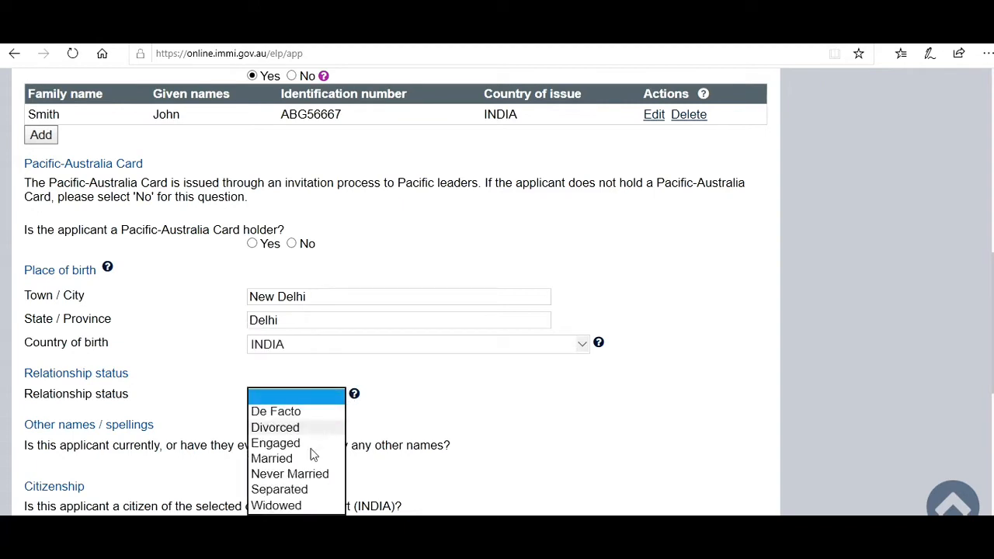
{"action": "left_click", "coordinate": [289, 474]}
{"action": "left_click", "coordinate": [374, 420]}
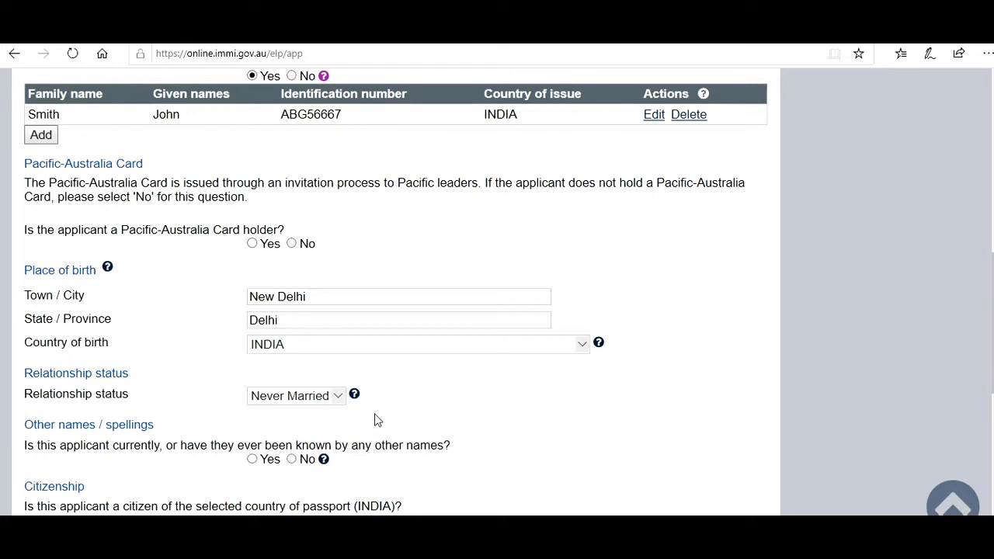
{"action": "left_click", "coordinate": [292, 460]}
- Answer No to other travel documents and other identity documents, then submit the applicant details page
{"action": "scroll", "coordinate": [396, 311], "scroll_direction": "down", "scroll_amount": 3}
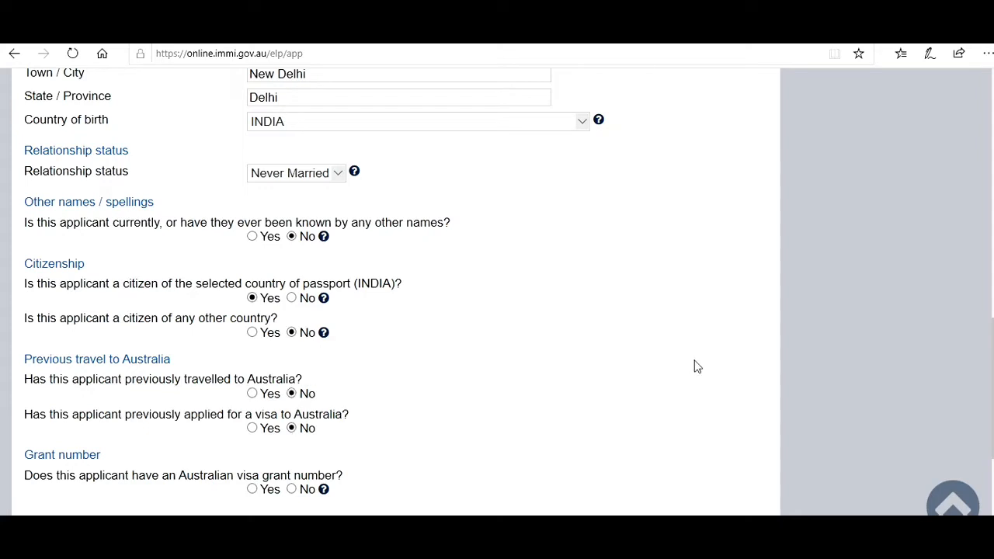
{"action": "scroll", "coordinate": [991, 388], "scroll_direction": "down", "scroll_amount": 3}
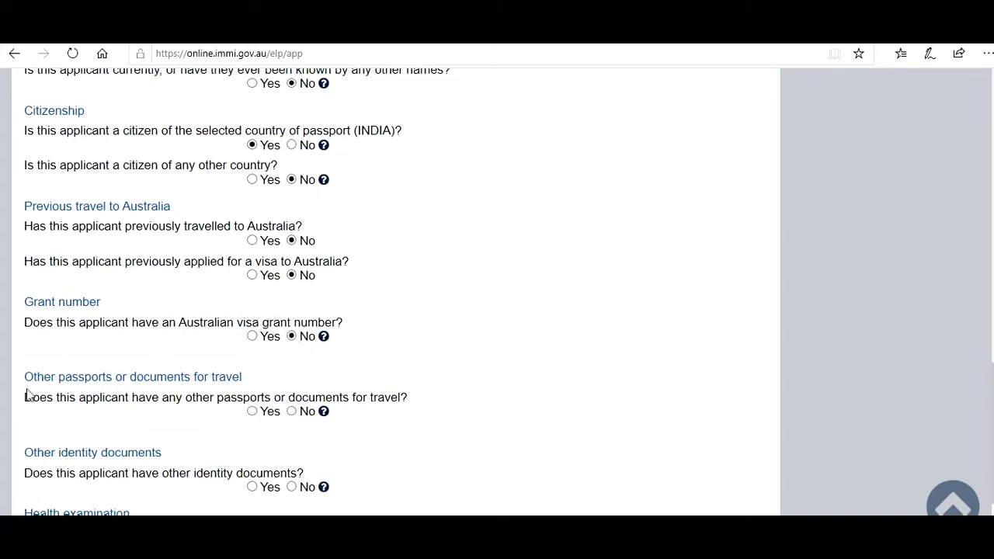
{"action": "left_click", "coordinate": [293, 413]}
{"action": "left_click", "coordinate": [293, 488]}
{"action": "scroll", "coordinate": [497, 292], "scroll_direction": "down", "scroll_amount": 3}
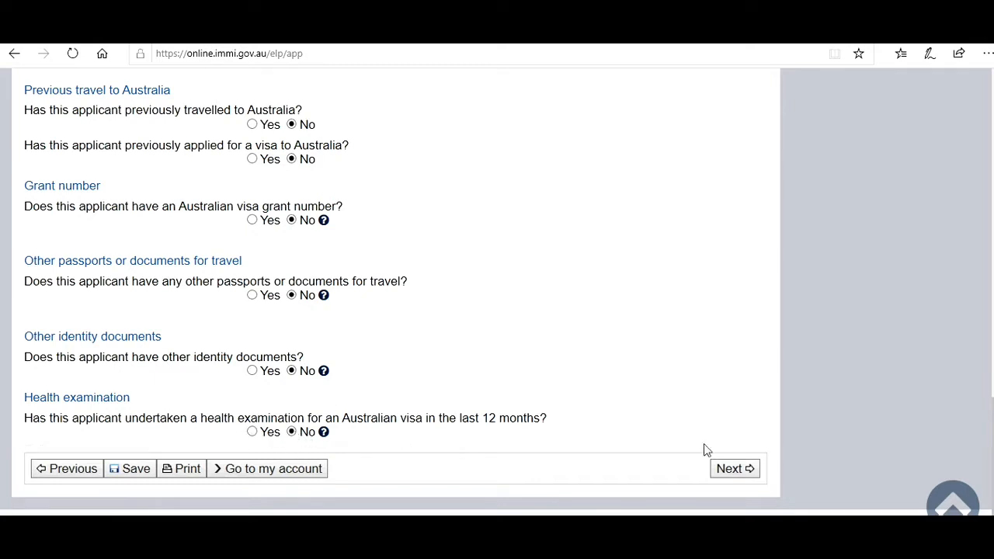
{"action": "left_click", "coordinate": [738, 469]}
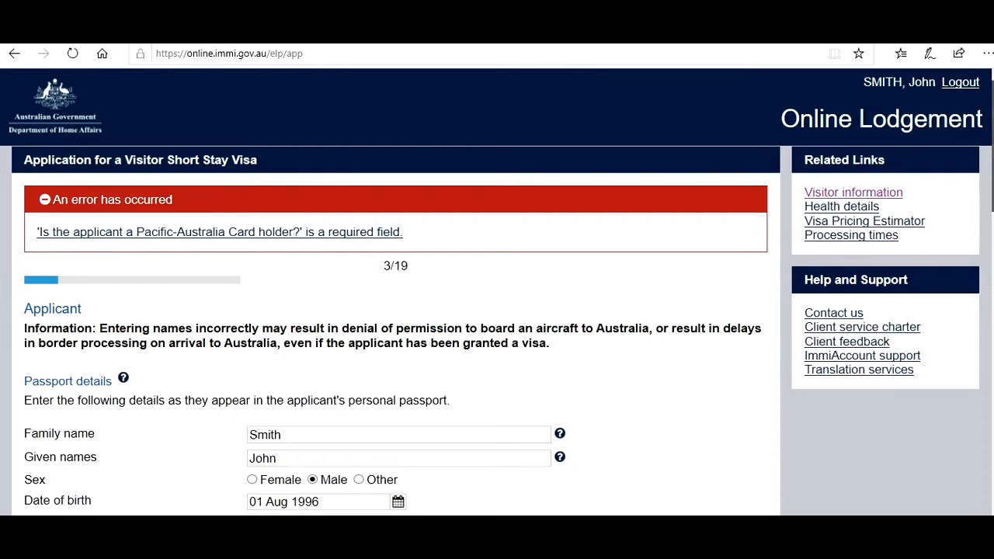
- Answer No to holding a Pacific-Australia Card and advance to the Critical data confirmation page
{"action": "scroll", "coordinate": [693, 310], "scroll_direction": "down", "scroll_amount": 2}
{"action": "scroll", "coordinate": [396, 296], "scroll_direction": "down", "scroll_amount": 8}
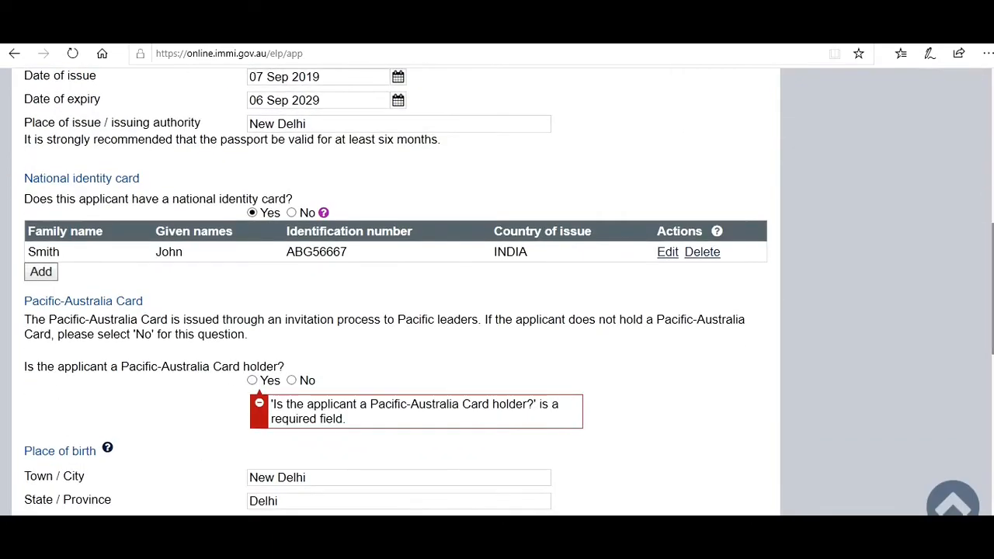
{"action": "left_click", "coordinate": [292, 381]}
{"action": "scroll", "coordinate": [396, 295], "scroll_direction": "down", "scroll_amount": 10}
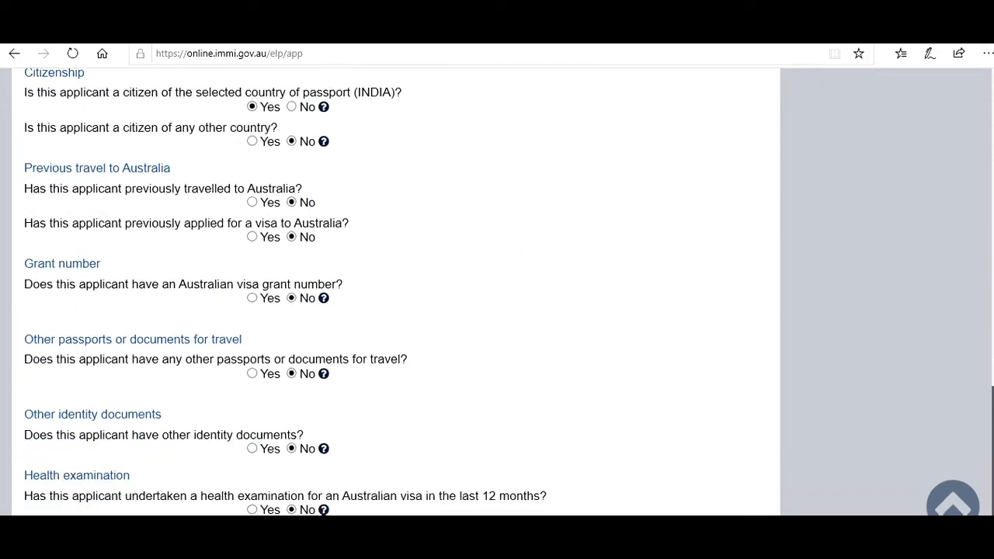
{"action": "scroll", "coordinate": [396, 295], "scroll_direction": "down", "scroll_amount": 1}
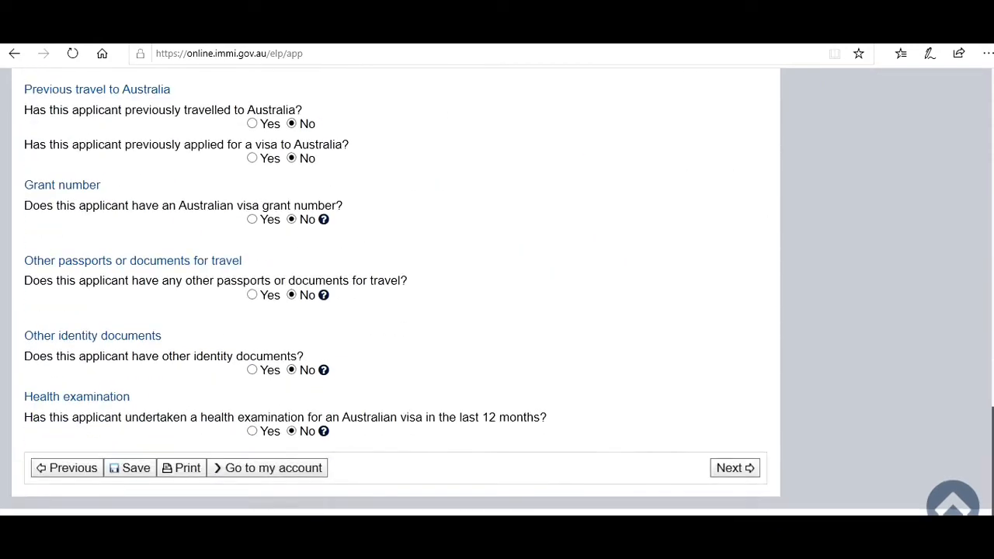
{"action": "left_click", "coordinate": [728, 469]}
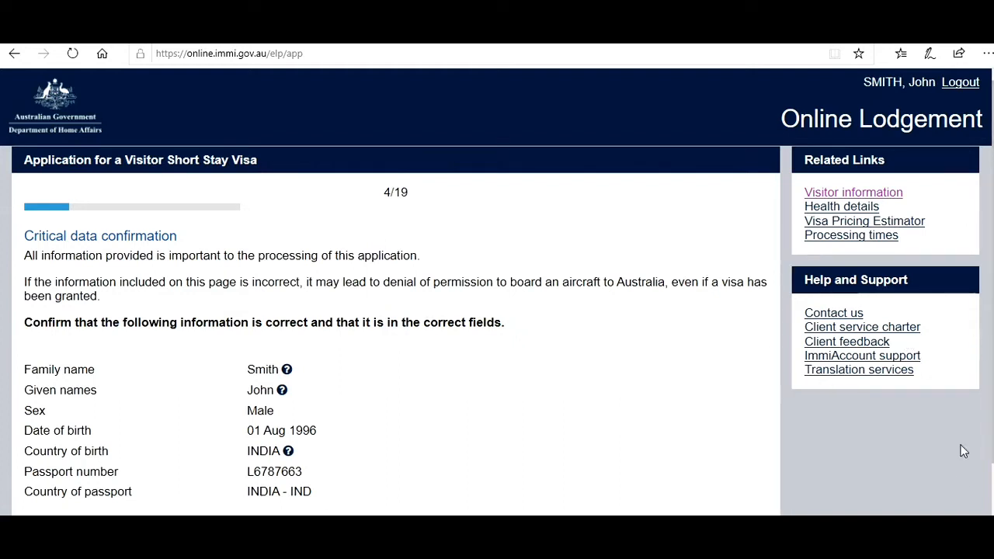
- Confirm the critical data is correct and proceed to Travelling companions (step 5/19)
{"action": "scroll", "coordinate": [963, 451], "scroll_direction": "down", "scroll_amount": 1}
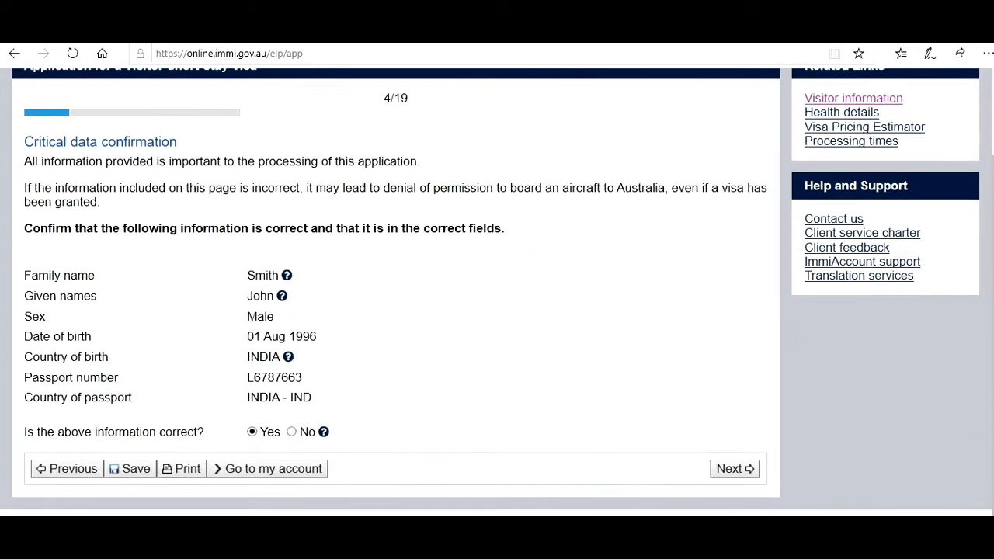
{"action": "left_click", "coordinate": [732, 469]}
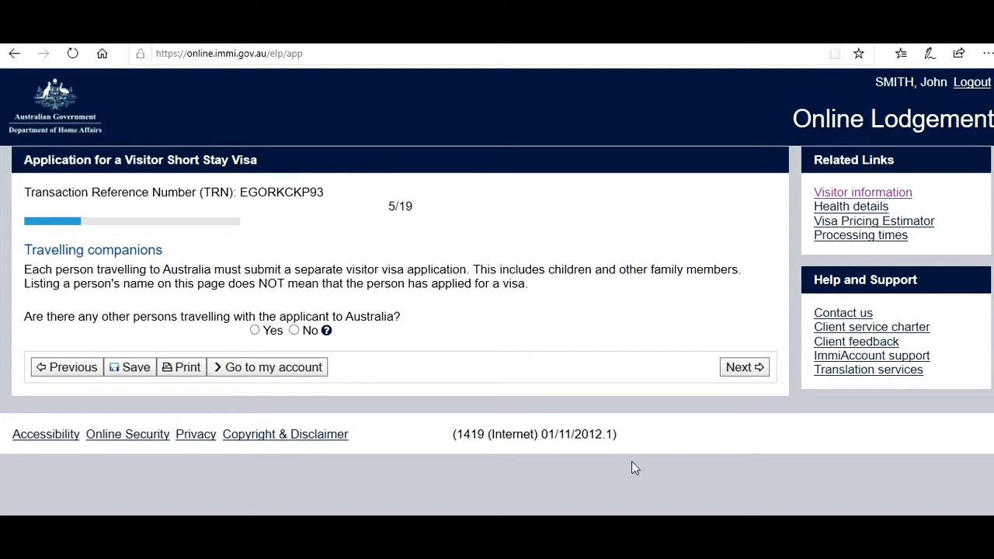
- Answer No to anyone else travelling with the applicant and continue to Contact details
{"action": "left_click", "coordinate": [293, 331]}
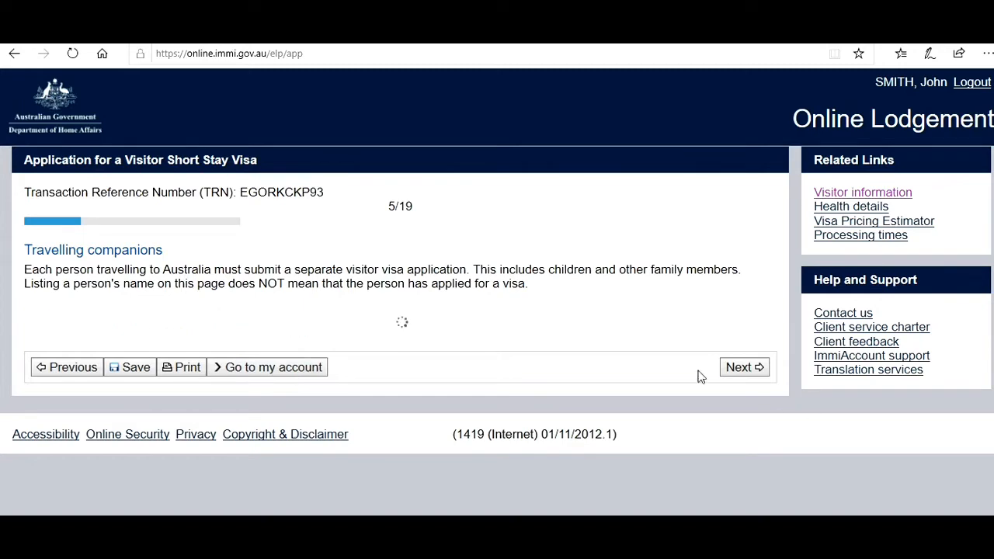
{"action": "left_click", "coordinate": [746, 367]}
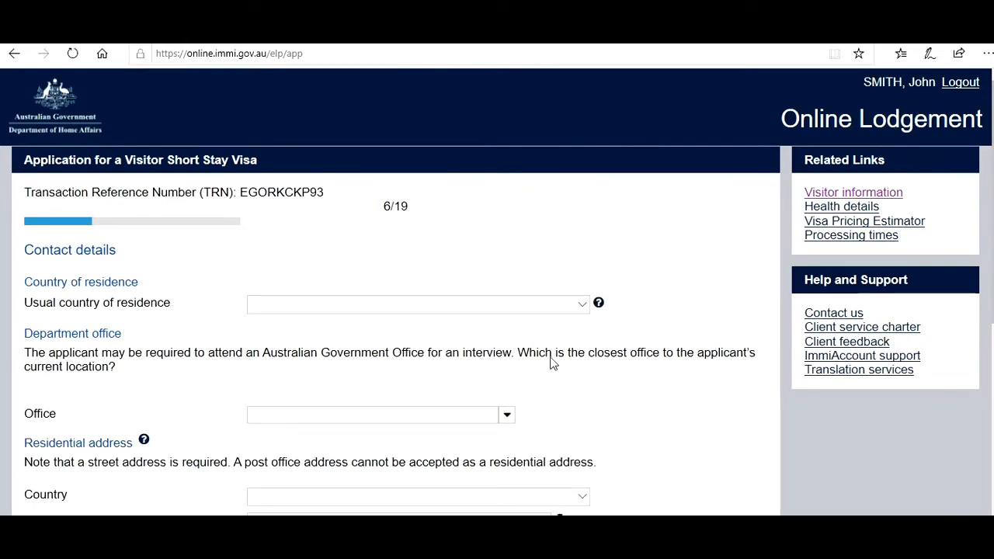
- Choose INDIA as the usual country of residence
{"action": "left_click", "coordinate": [575, 309]}
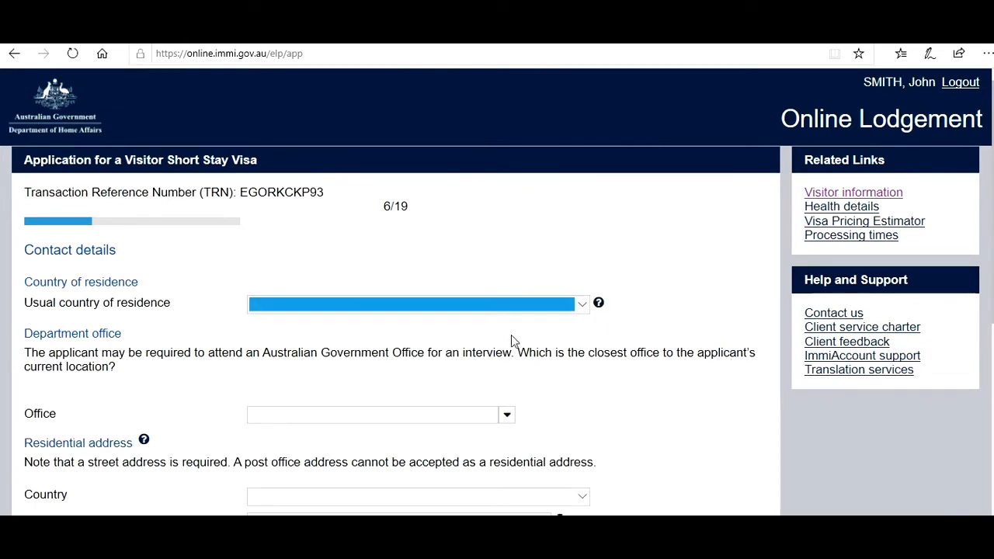
{"action": "scroll", "coordinate": [516, 352], "scroll_direction": "down", "scroll_amount": 10}
{"action": "scroll", "coordinate": [519, 352], "scroll_direction": "down", "scroll_amount": 1}
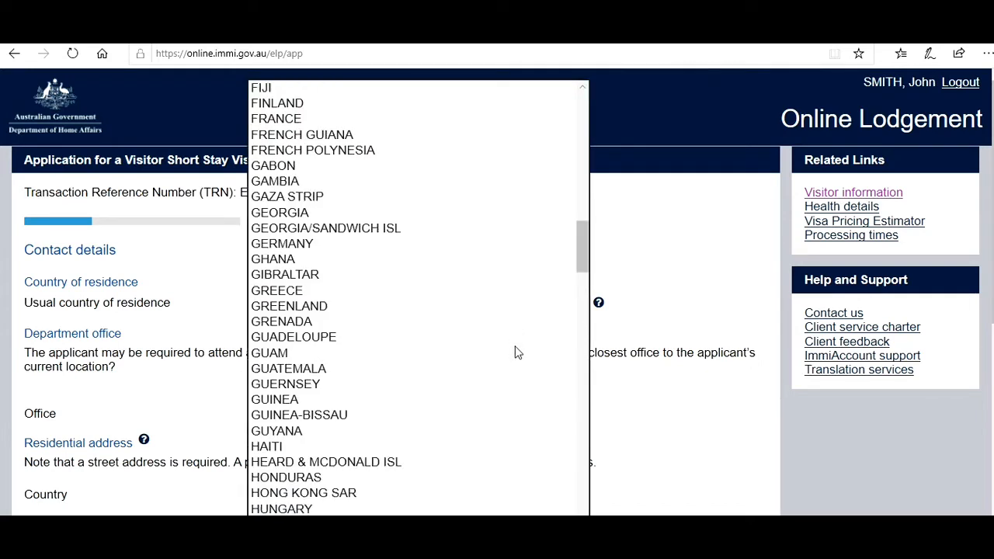
{"action": "left_click", "coordinate": [320, 540]}
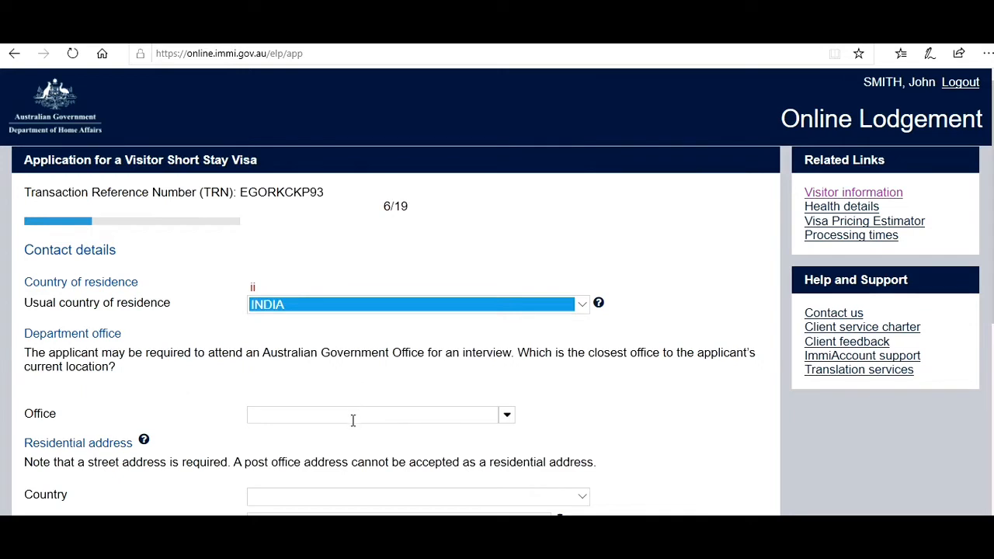
- Select India, New Delhi as the nearest department office
{"action": "left_click", "coordinate": [508, 424]}
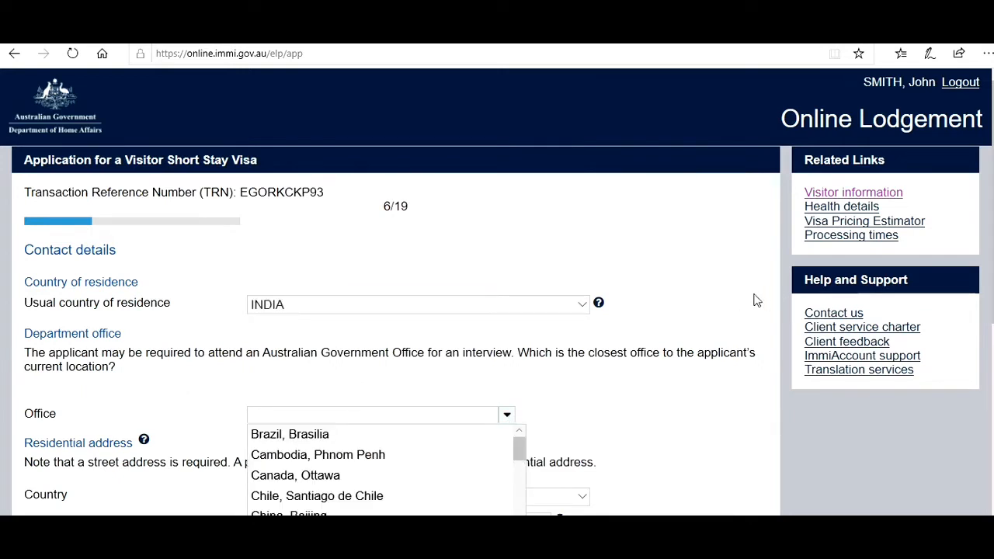
{"action": "scroll", "coordinate": [758, 301], "scroll_direction": "down", "scroll_amount": 2}
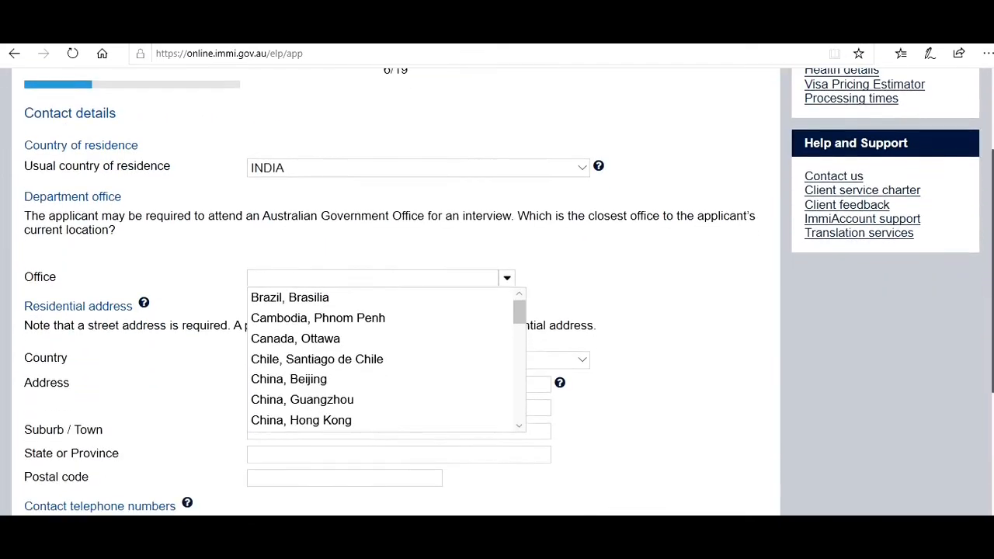
{"action": "scroll", "coordinate": [758, 301], "scroll_direction": "down", "scroll_amount": 1}
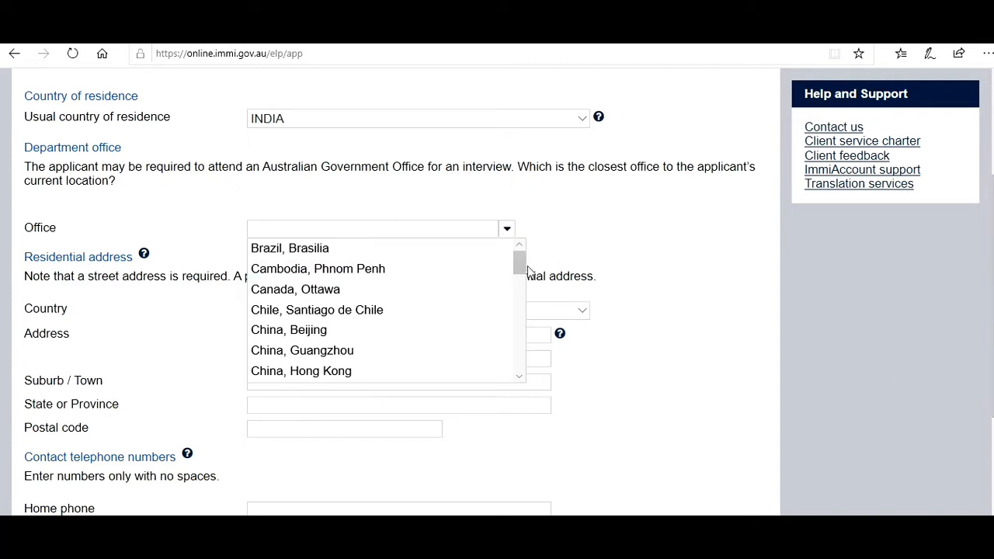
{"action": "left_click_drag", "start_coordinate": [523, 266], "coordinate": [522, 299]}
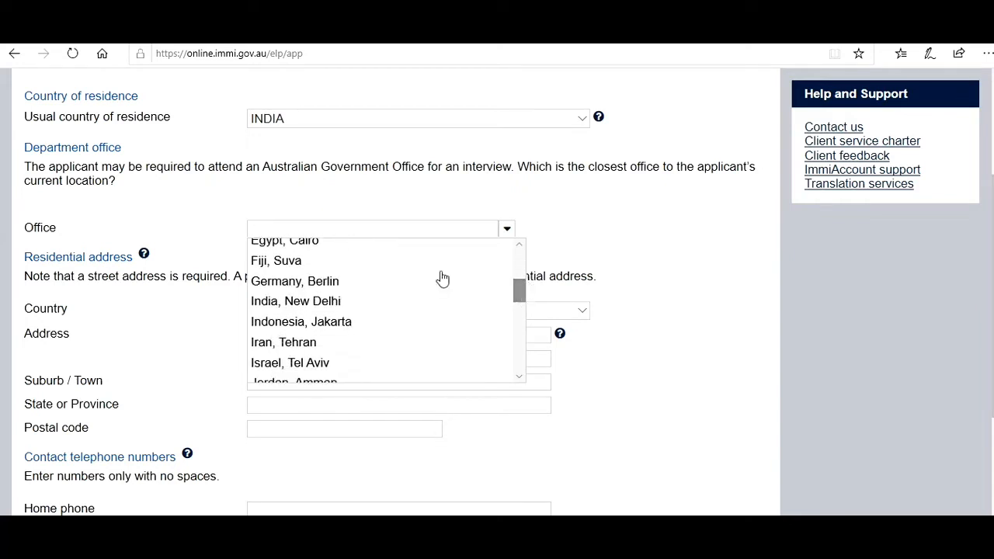
{"action": "left_click", "coordinate": [356, 306]}
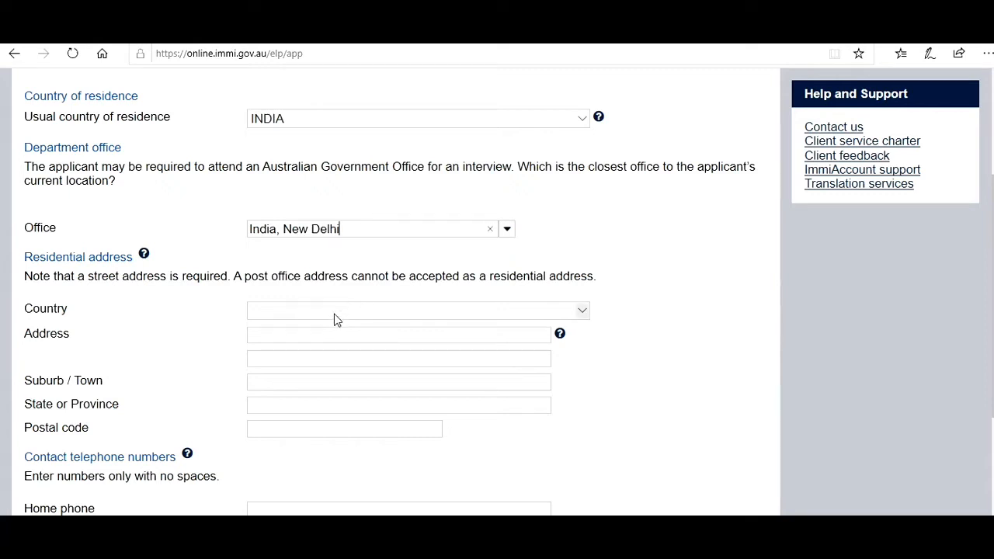
- Set the residential address country to INDIA and enter the street address and suburb or town
{"action": "left_click", "coordinate": [336, 311]}
{"action": "scroll", "coordinate": [316, 359], "scroll_direction": "down", "scroll_amount": 10}
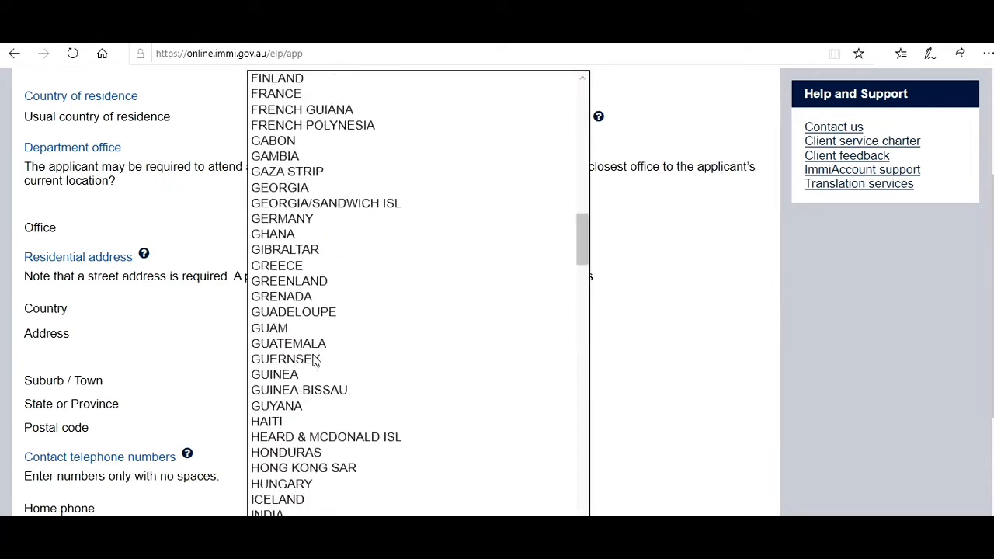
{"action": "left_click", "coordinate": [272, 509]}
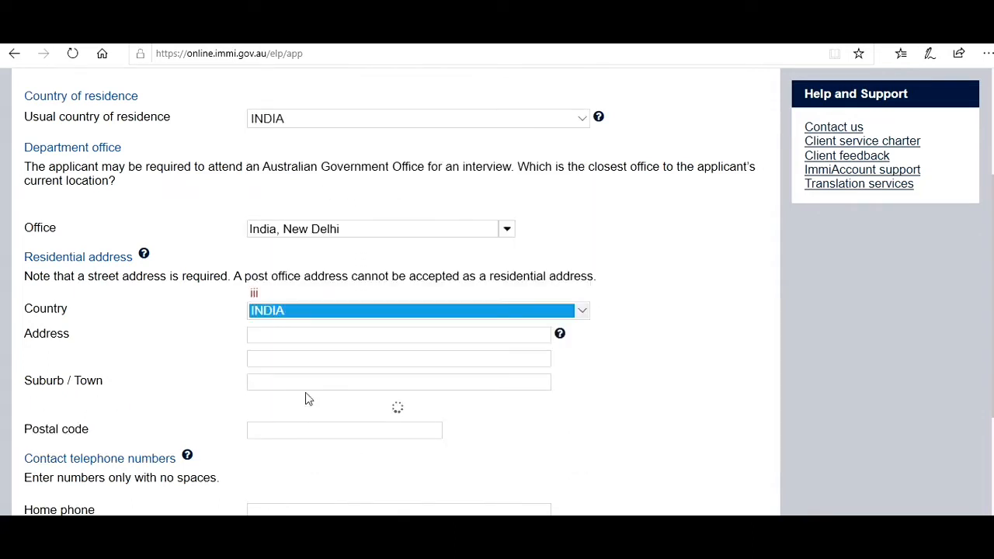
{"action": "left_click", "coordinate": [299, 335]}
{"action": "type", "text": "1"}
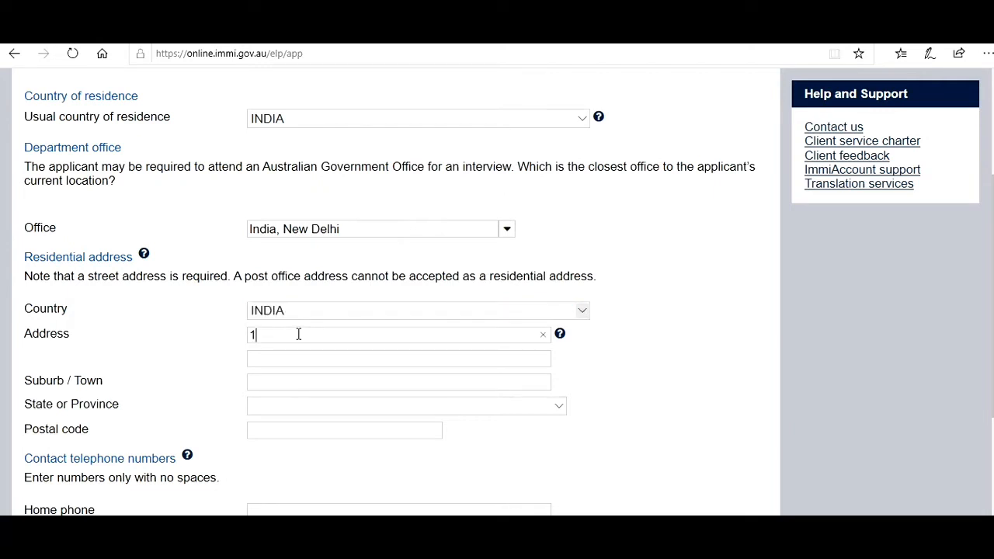
{"action": "type", "text": " New Delhi St"}
{"action": "left_click", "coordinate": [275, 379]}
{"action": "type", "text": "New Delh"}
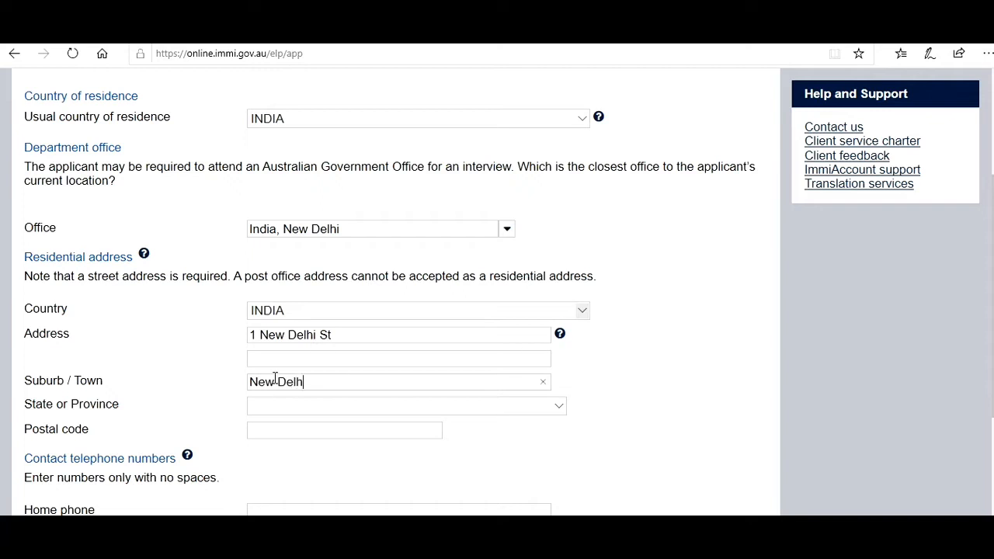
{"action": "type", "text": "i"}
- Choose DELHI as the state or province and enter the postal code
{"action": "left_click", "coordinate": [280, 411]}
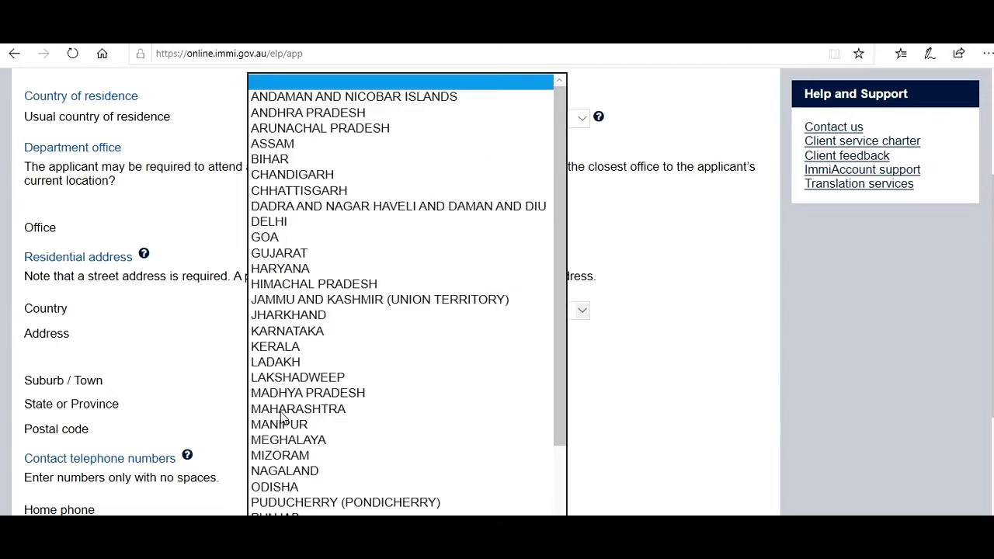
{"action": "left_click", "coordinate": [302, 223]}
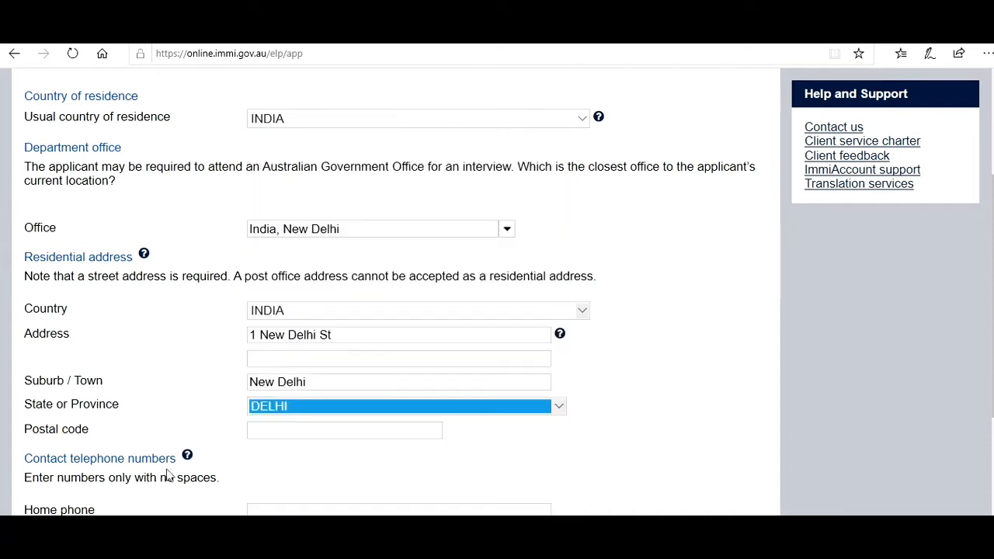
{"action": "left_click", "coordinate": [314, 432]}
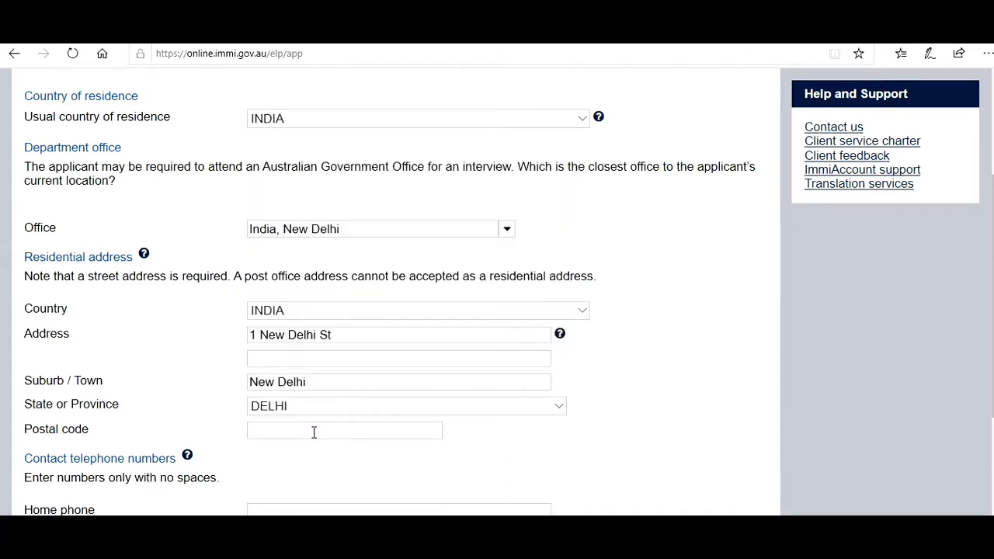
{"action": "type", "text": "90909090"}
- Enter the home and mobile phone numbers, mark the postal address same as residential, and submit
{"action": "left_click", "coordinate": [422, 473]}
{"action": "scroll", "coordinate": [497, 291], "scroll_direction": "down", "scroll_amount": 3}
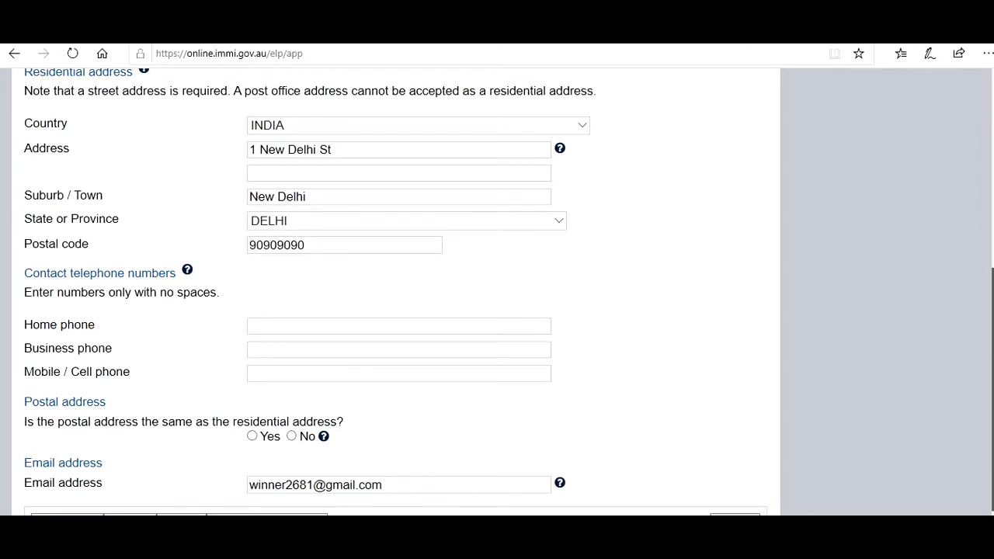
{"action": "scroll", "coordinate": [500, 379], "scroll_direction": "down", "scroll_amount": 1}
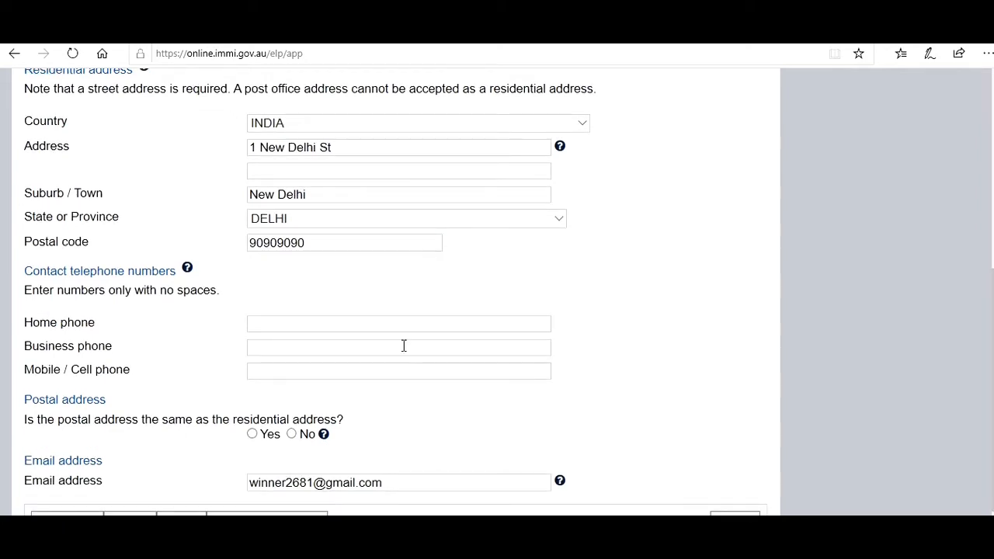
{"action": "left_click", "coordinate": [365, 323]}
{"action": "key", "text": "Tab"}
{"action": "key", "text": "Tab"}
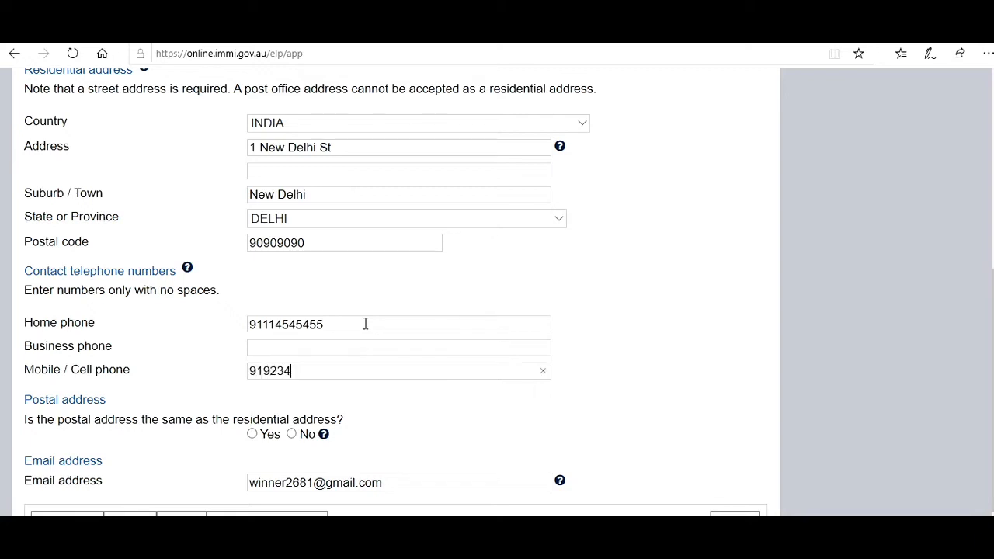
{"action": "left_click", "coordinate": [252, 436]}
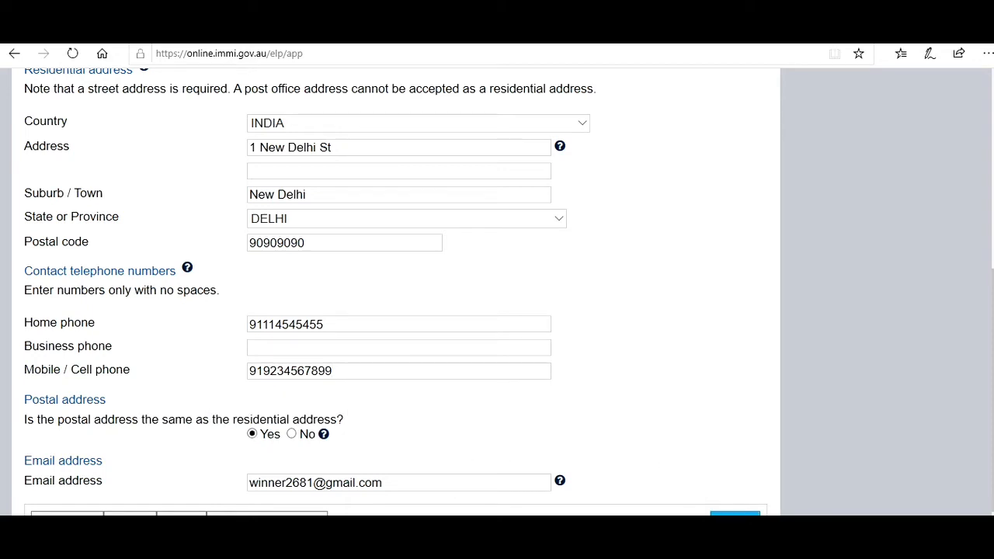
{"action": "left_click", "coordinate": [735, 514]}
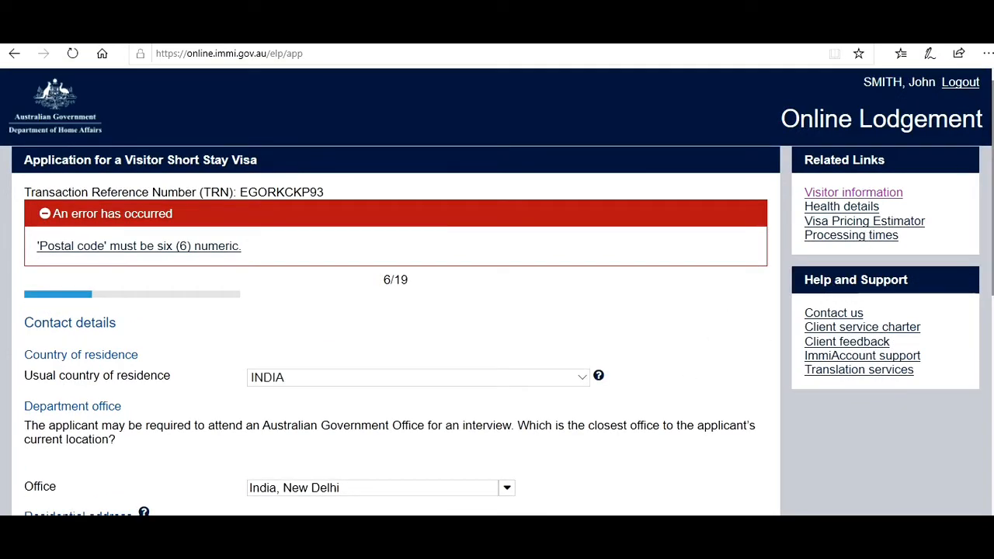
- Shorten the postal code to six digits by deleting the two extra digits
{"action": "scroll", "coordinate": [497, 292], "scroll_direction": "down", "scroll_amount": 4}
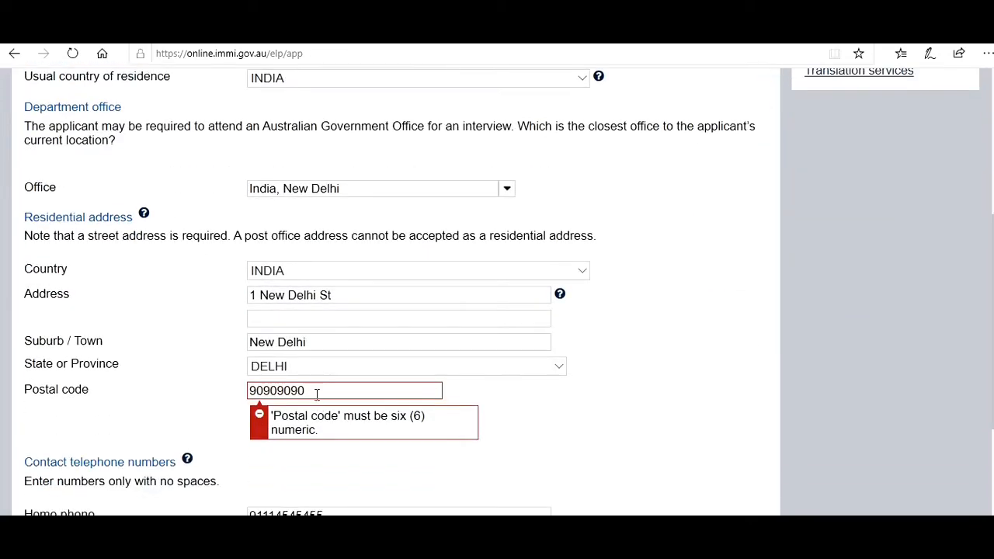
{"action": "left_click", "coordinate": [311, 390]}
{"action": "key", "text": "BackSpace"}
{"action": "key", "text": "BackSpace"}
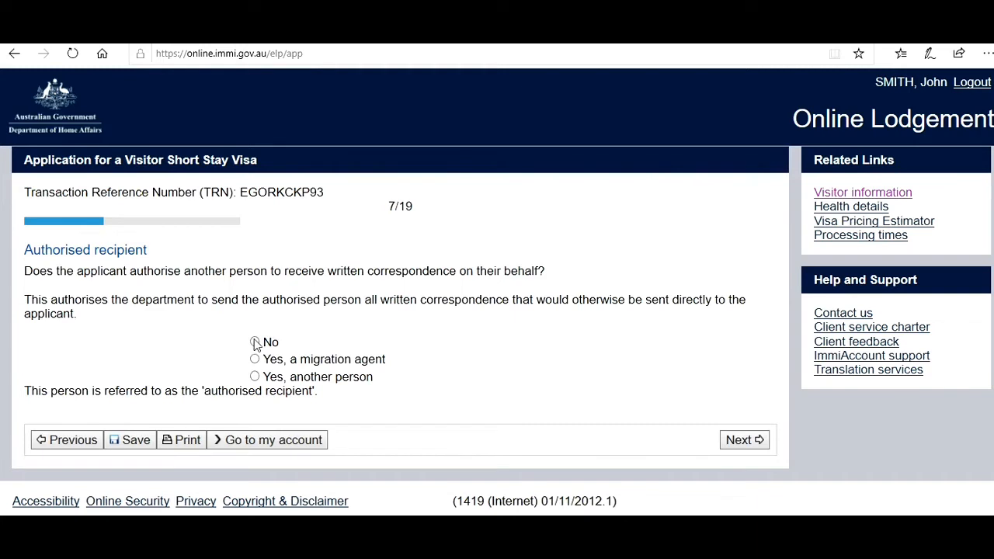
- Answer No to an authorised recipient and continue to the non-accompanying family members step
{"action": "left_click", "coordinate": [255, 343]}
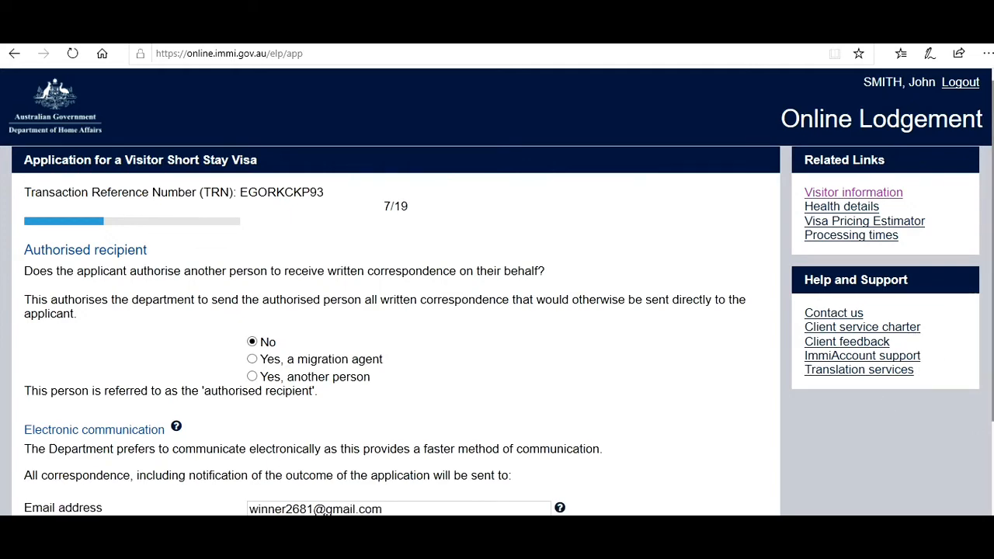
{"action": "scroll", "coordinate": [988, 360], "scroll_direction": "down", "scroll_amount": 2}
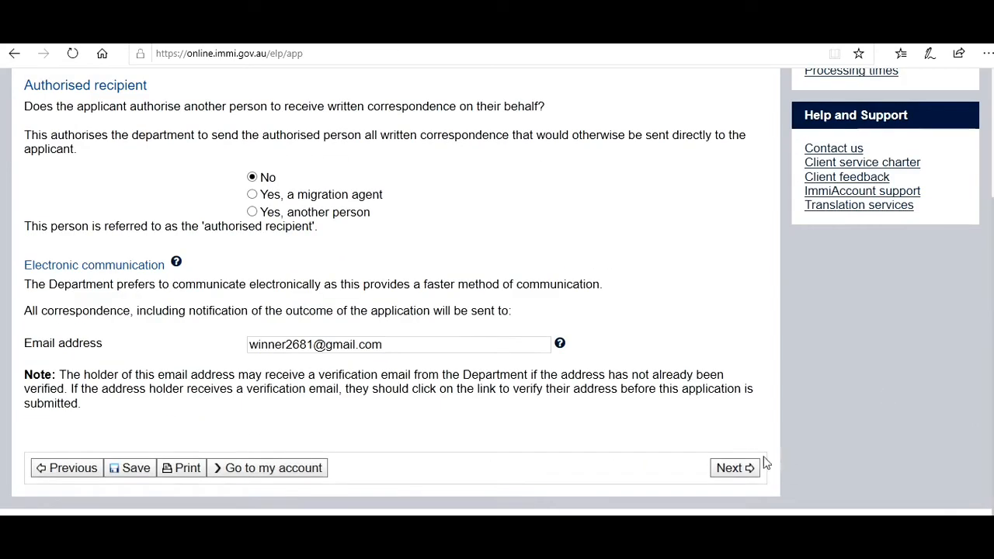
{"action": "left_click", "coordinate": [736, 468]}
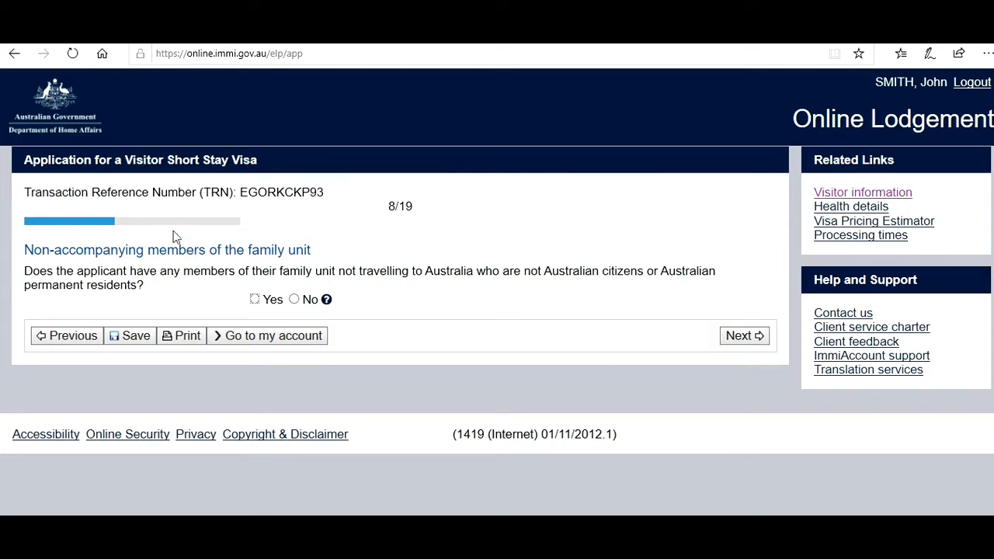
- Answer Yes to having non-accompanying family members and open the 'Member of the family unit' help
{"action": "left_click", "coordinate": [255, 300]}
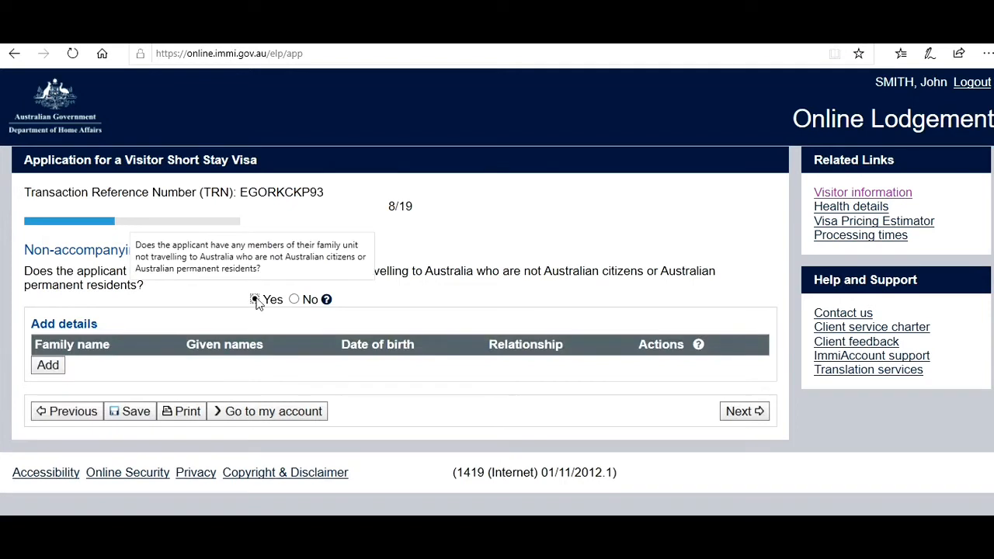
{"action": "left_click", "coordinate": [327, 302]}
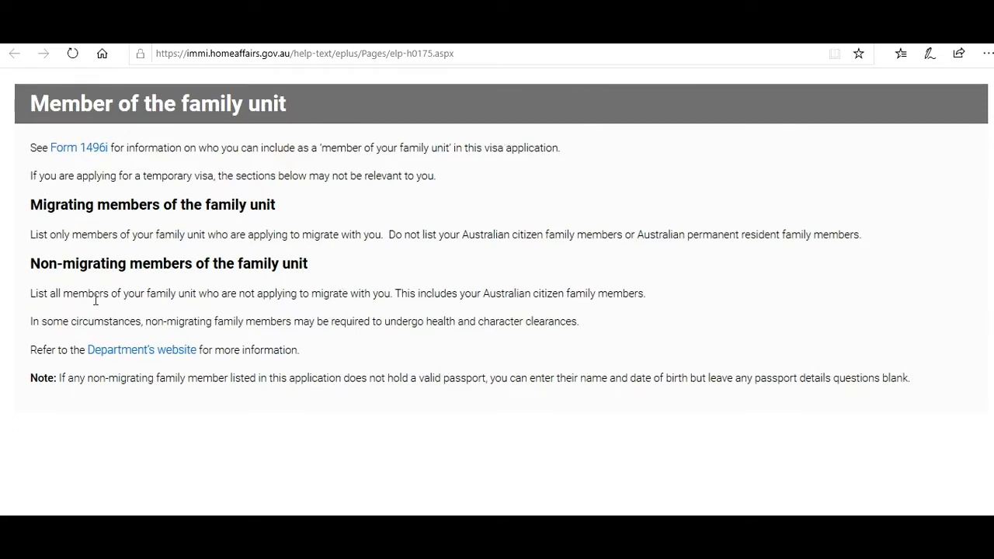
- Highlight the guidance on Australian citizen family members, health and character clearance, and members without passports
{"action": "left_click_drag", "start_coordinate": [96, 300], "coordinate": [30, 295]}
{"action": "left_click", "coordinate": [419, 291]}
{"action": "left_click_drag", "start_coordinate": [402, 296], "coordinate": [528, 299]}
{"action": "left_click_drag", "start_coordinate": [158, 323], "coordinate": [418, 333]}
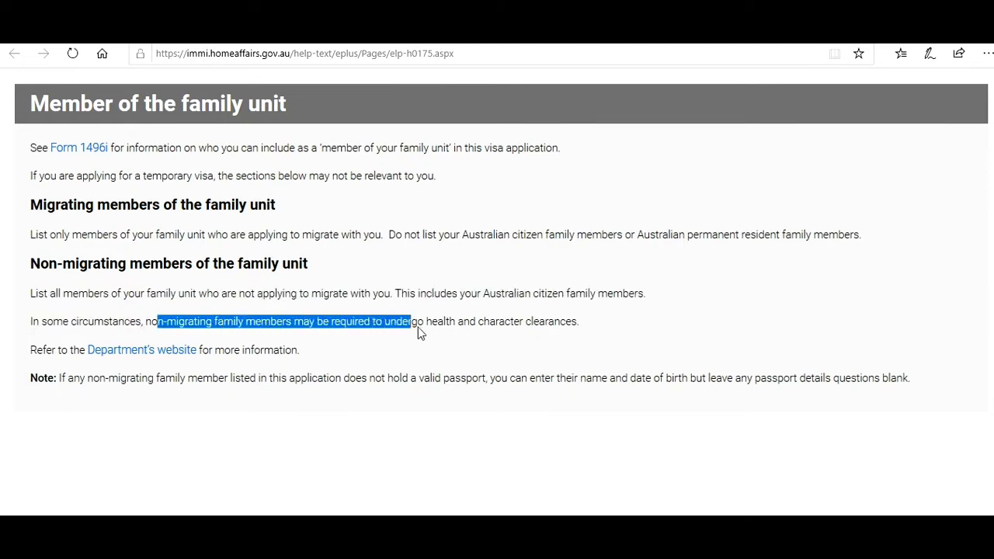
{"action": "left_click_drag", "start_coordinate": [342, 379], "coordinate": [599, 387]}
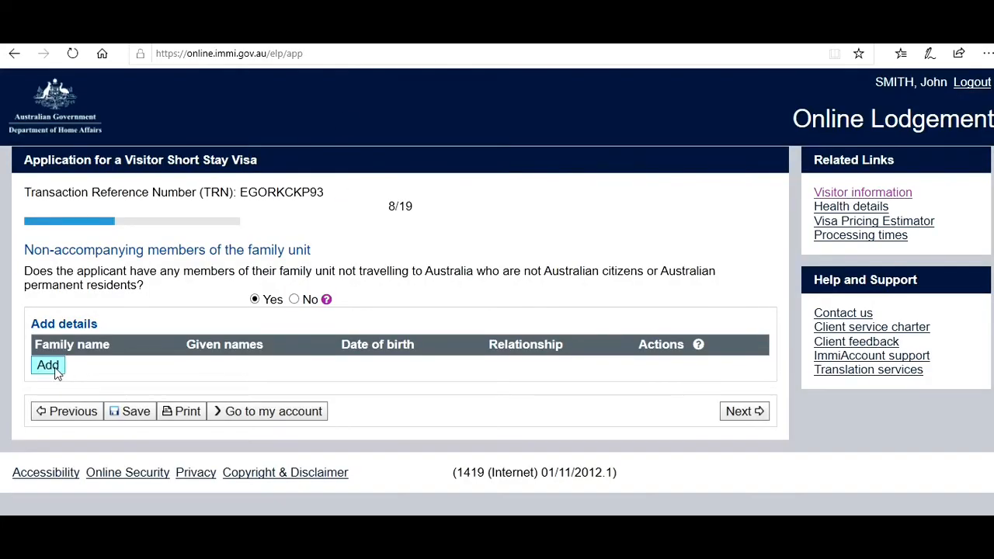
- Abandon the family-member entry, answer No to non-accompanying family members, and continue
{"action": "left_click", "coordinate": [55, 373]}
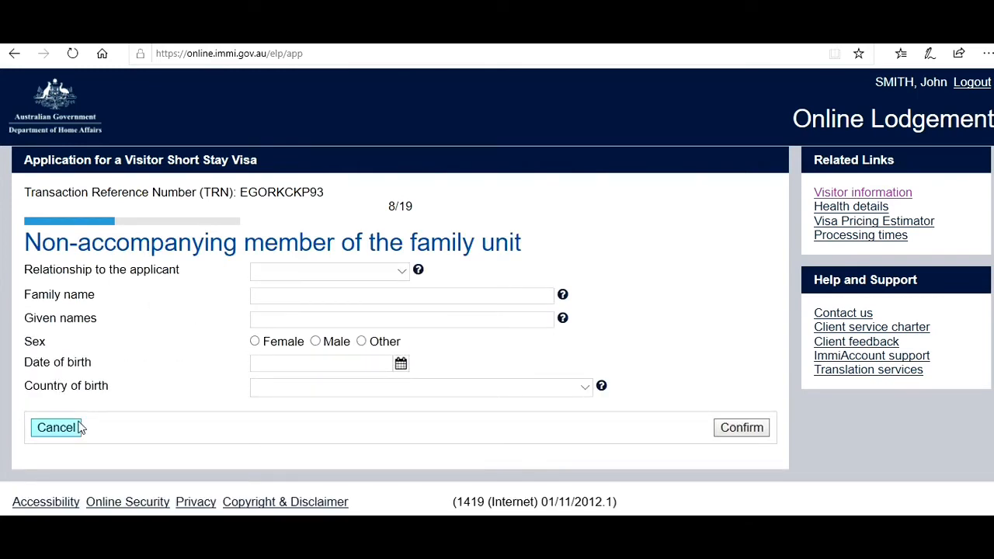
{"action": "left_click", "coordinate": [56, 428]}
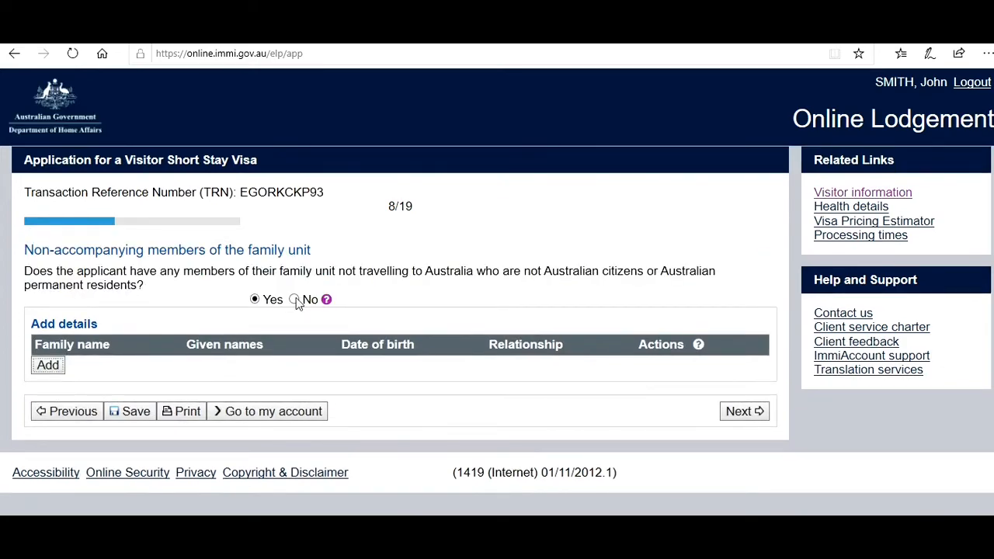
{"action": "left_click", "coordinate": [294, 300]}
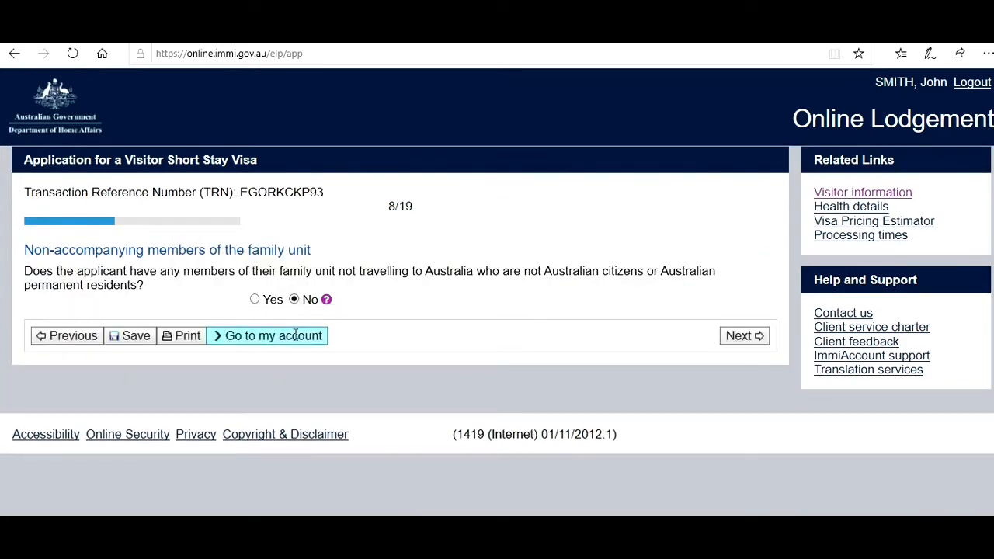
{"action": "left_click", "coordinate": [755, 340]}
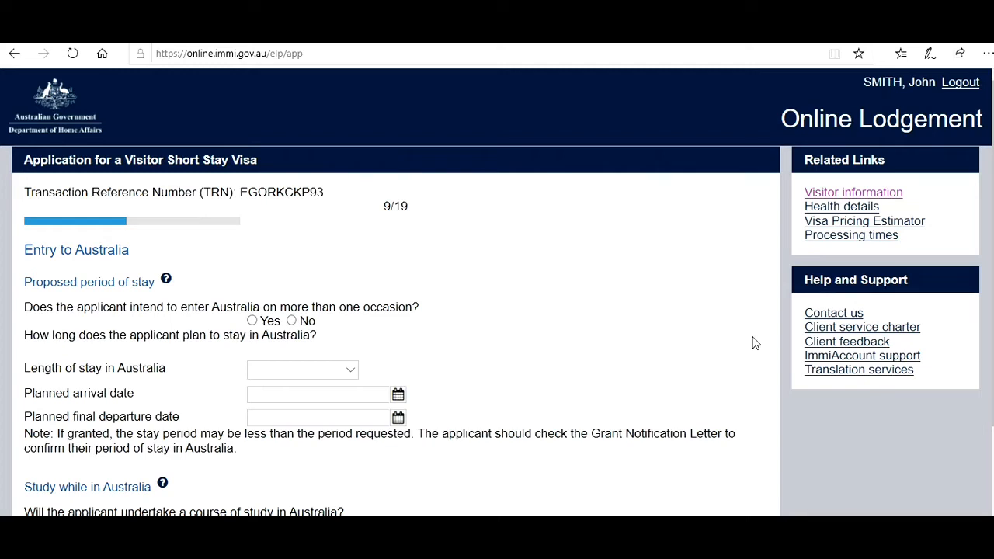
- Plan a single entry of up to 3 months, arriving 25 Dec 2021
{"action": "left_click", "coordinate": [292, 322]}
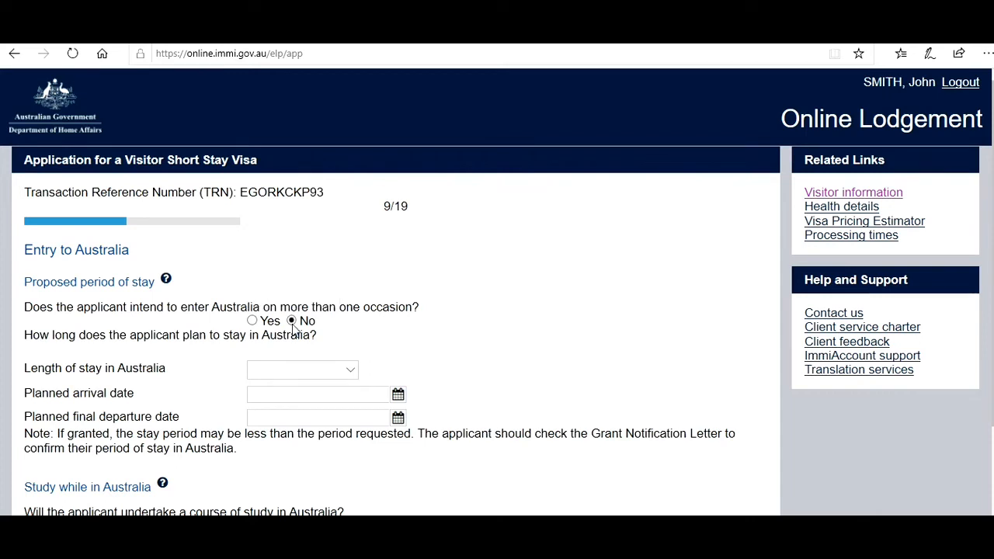
{"action": "left_click", "coordinate": [351, 374]}
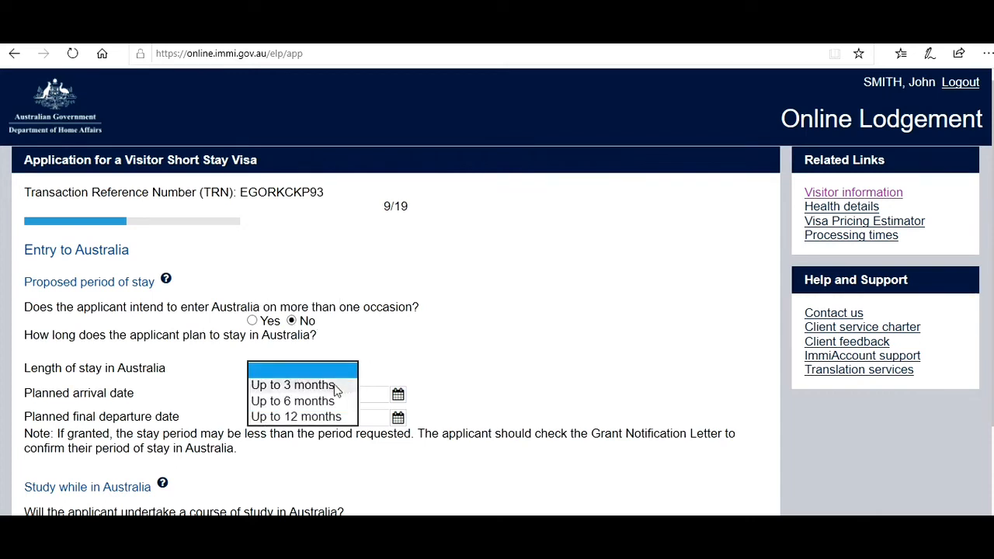
{"action": "left_click", "coordinate": [335, 386]}
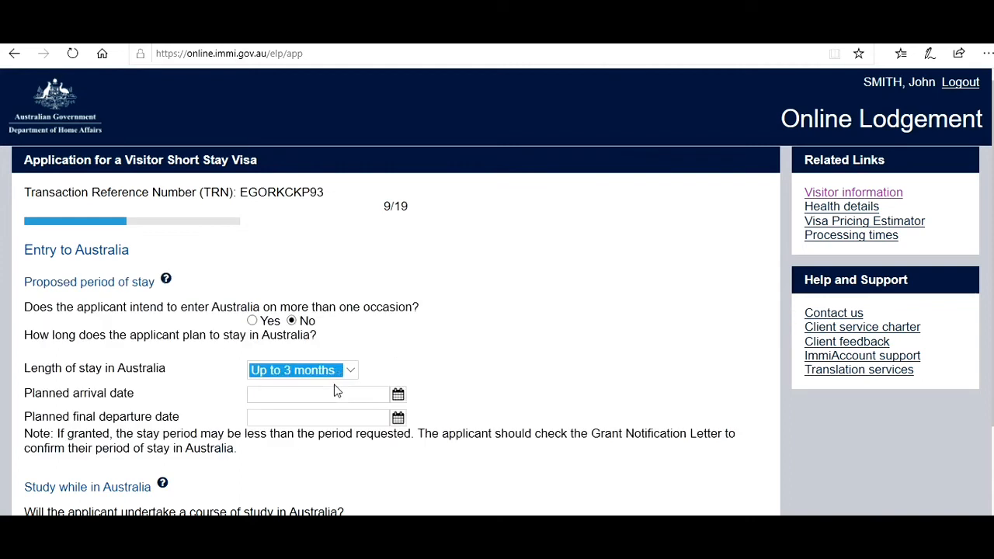
{"action": "left_click", "coordinate": [398, 395]}
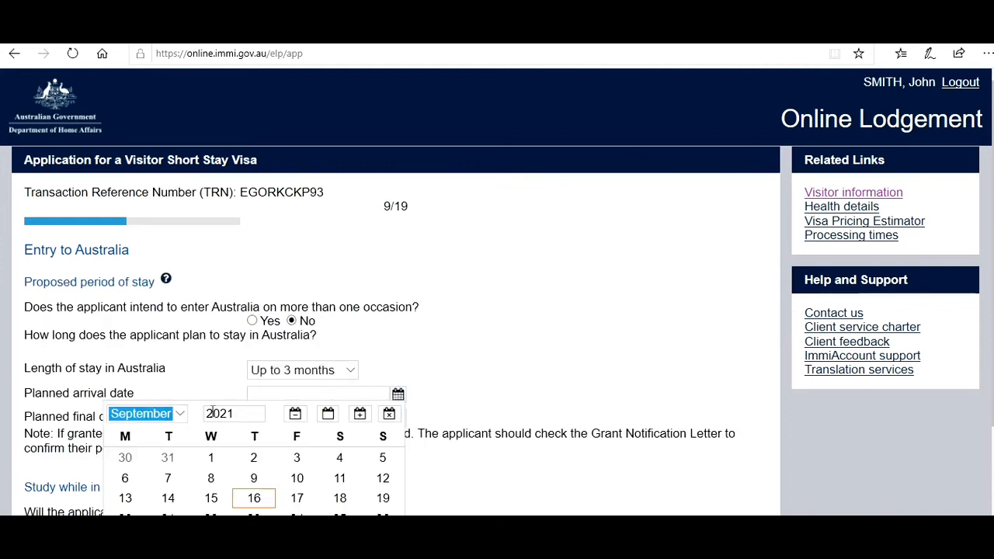
{"action": "left_click", "coordinate": [181, 412]}
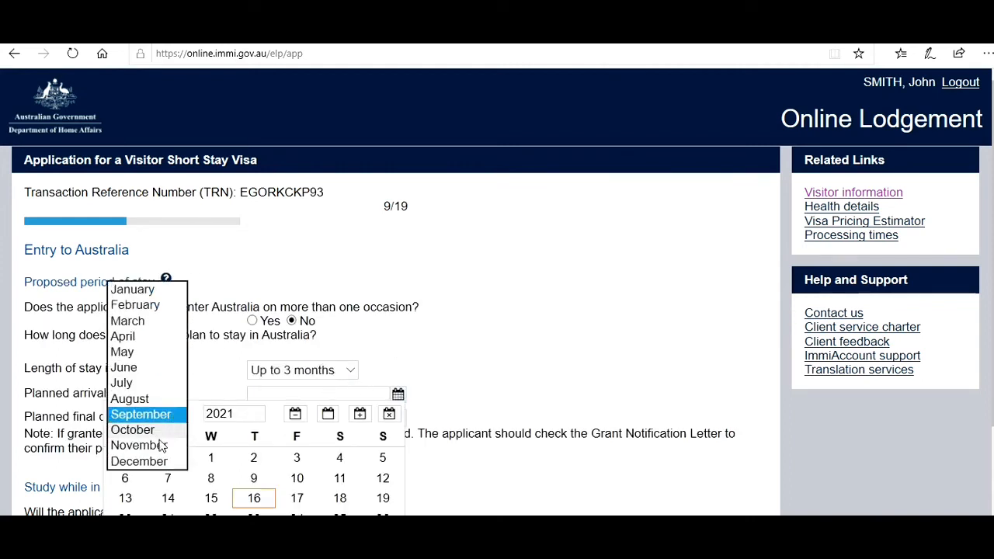
{"action": "left_click", "coordinate": [161, 462]}
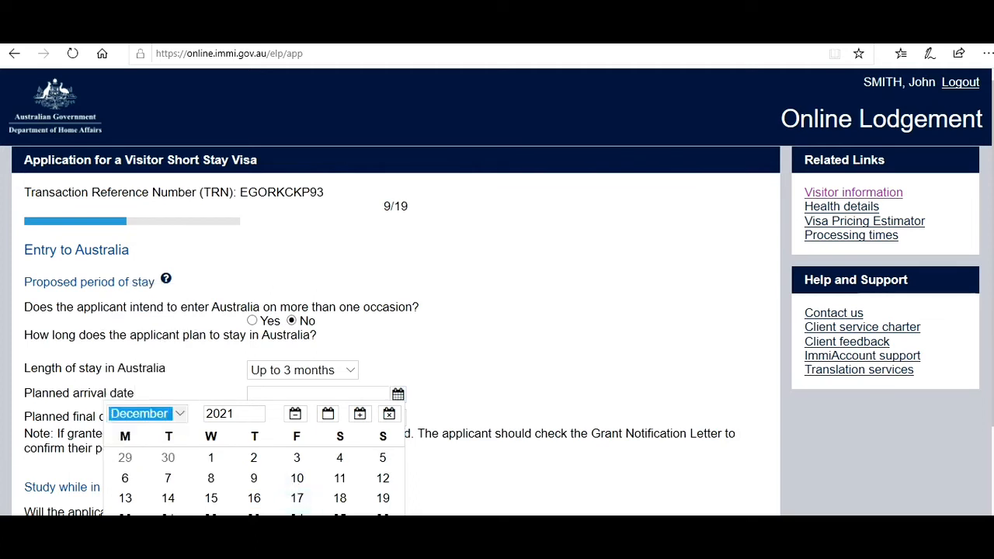
{"action": "left_click", "coordinate": [341, 516]}
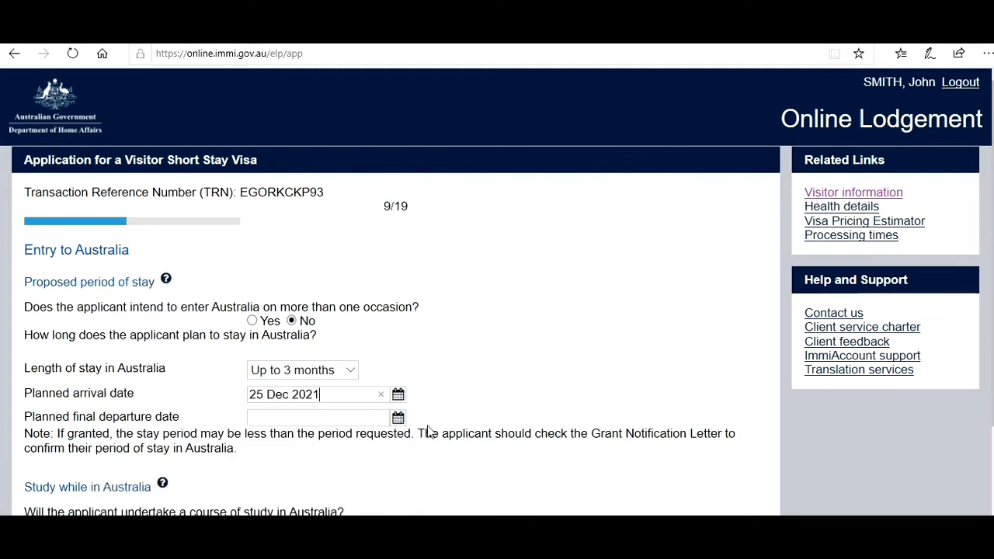
- Set the planned final departure date to 15 Jan 2022
{"action": "left_click", "coordinate": [400, 423]}
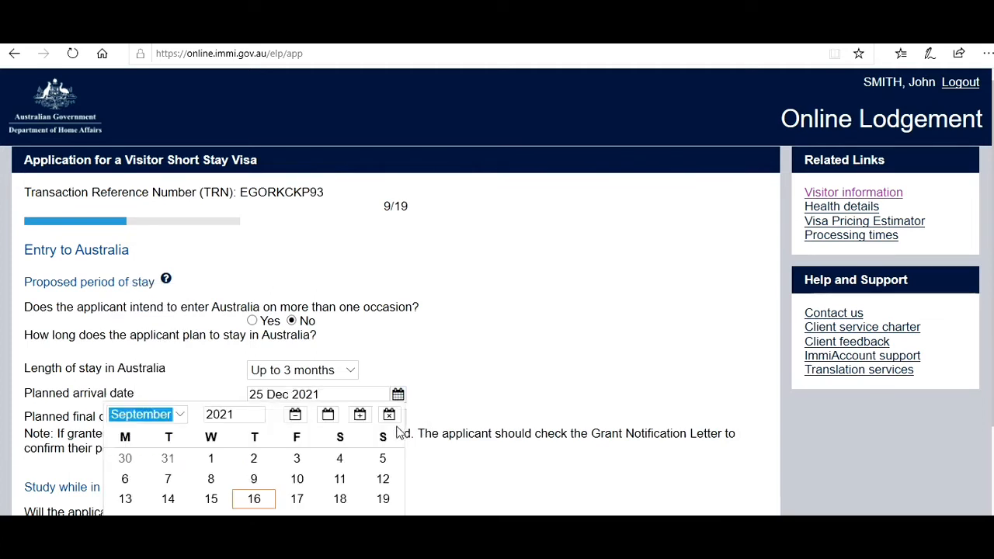
{"action": "left_click", "coordinate": [191, 414]}
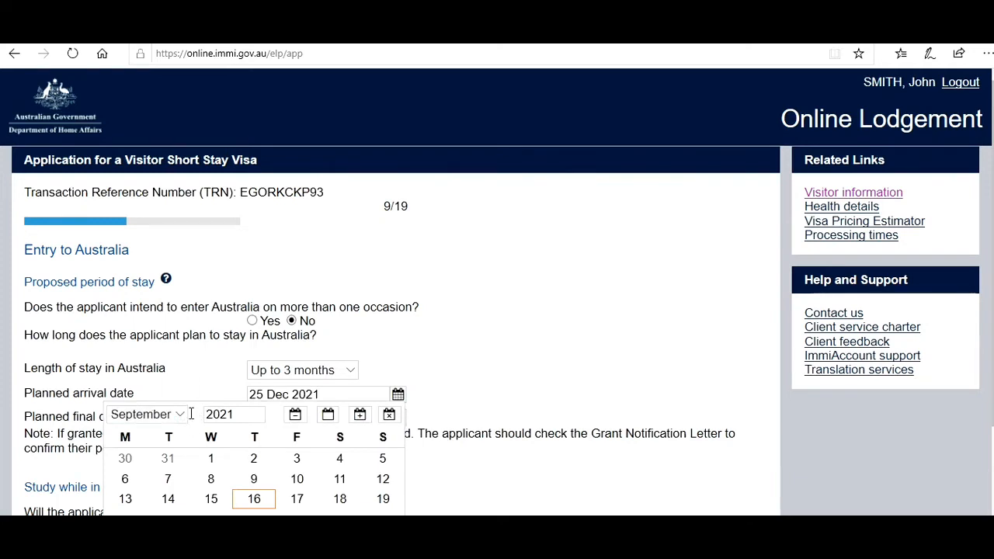
{"action": "left_click", "coordinate": [178, 415]}
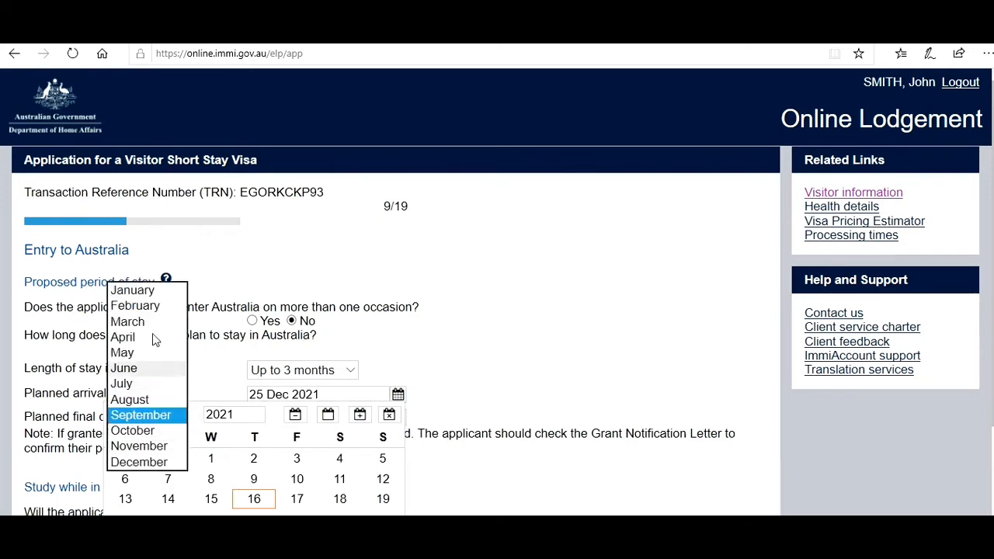
{"action": "left_click", "coordinate": [134, 290]}
{"action": "key", "text": "BackSpace"}
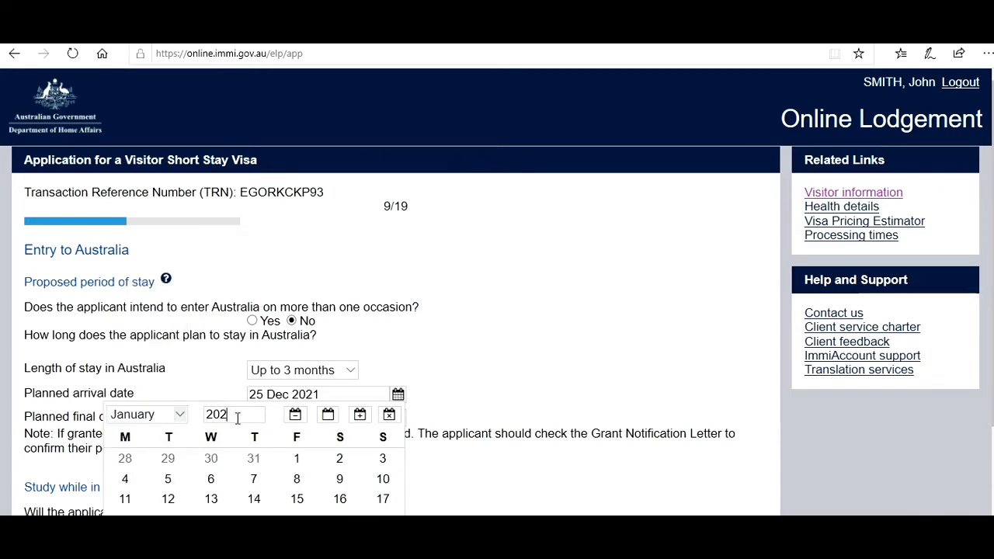
{"action": "type", "text": "2"}
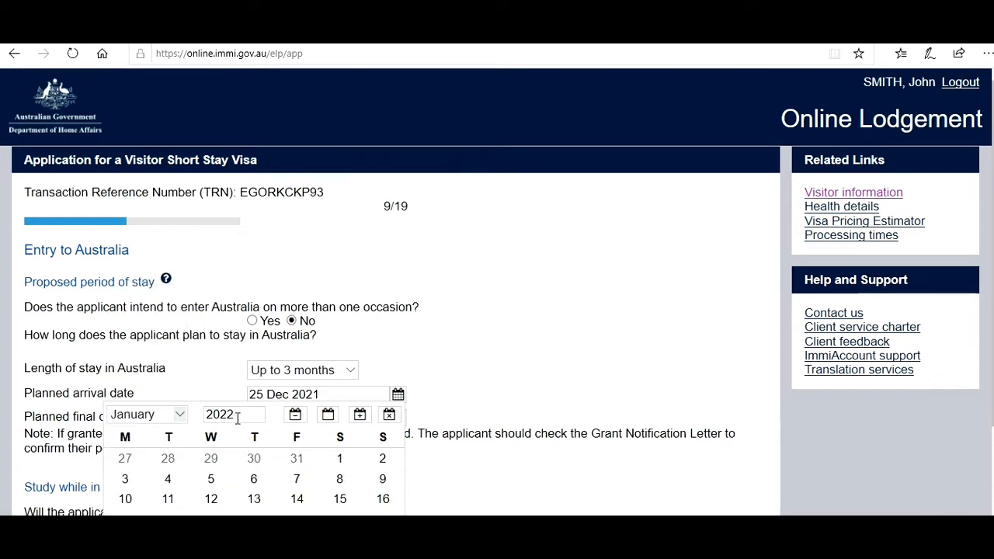
{"action": "left_click", "coordinate": [341, 501]}
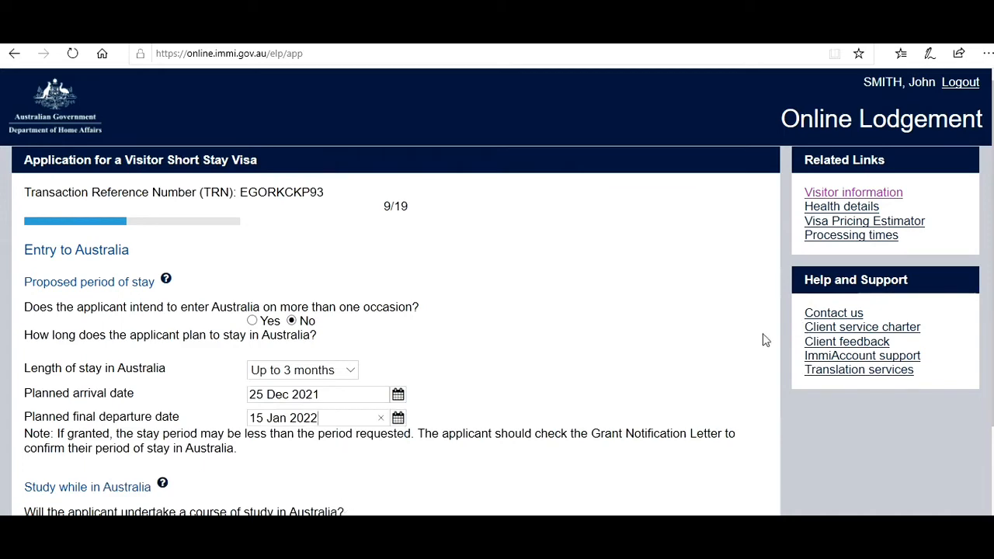
- Answer No to studying in Australia and Yes to visiting relatives or friends
{"action": "scroll", "coordinate": [525, 272], "scroll_direction": "down", "scroll_amount": 2}
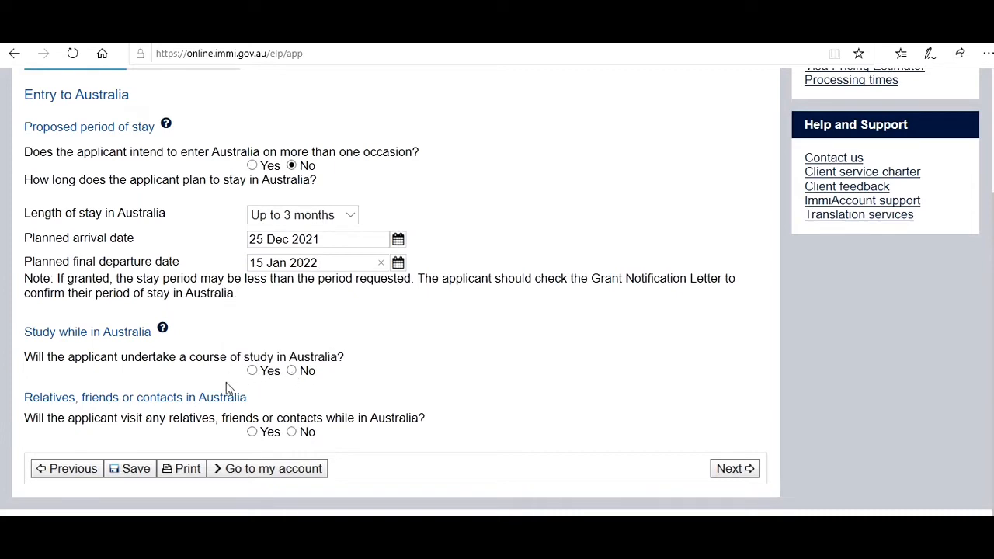
{"action": "left_click", "coordinate": [292, 371]}
{"action": "left_click", "coordinate": [252, 432]}
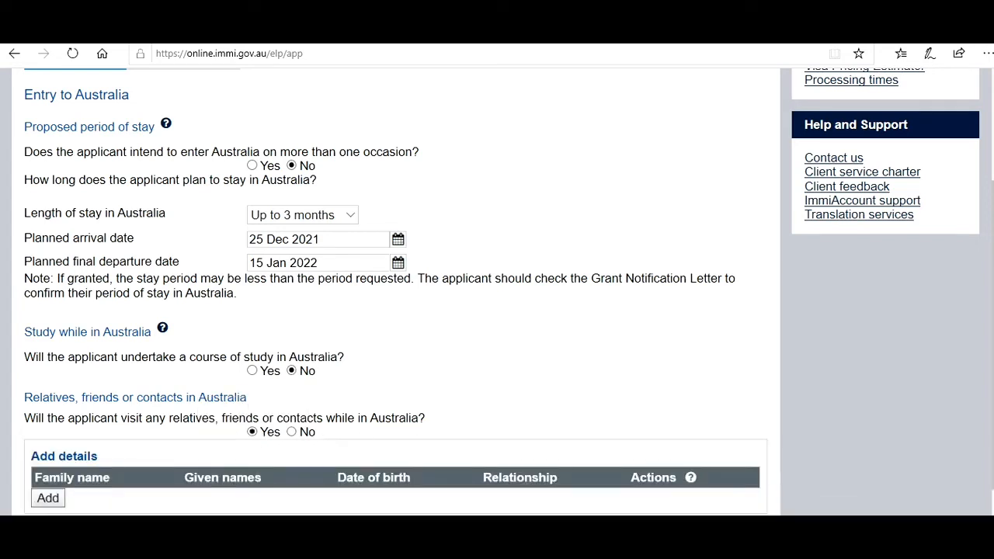
{"action": "scroll", "coordinate": [170, 393], "scroll_direction": "down", "scroll_amount": 1}
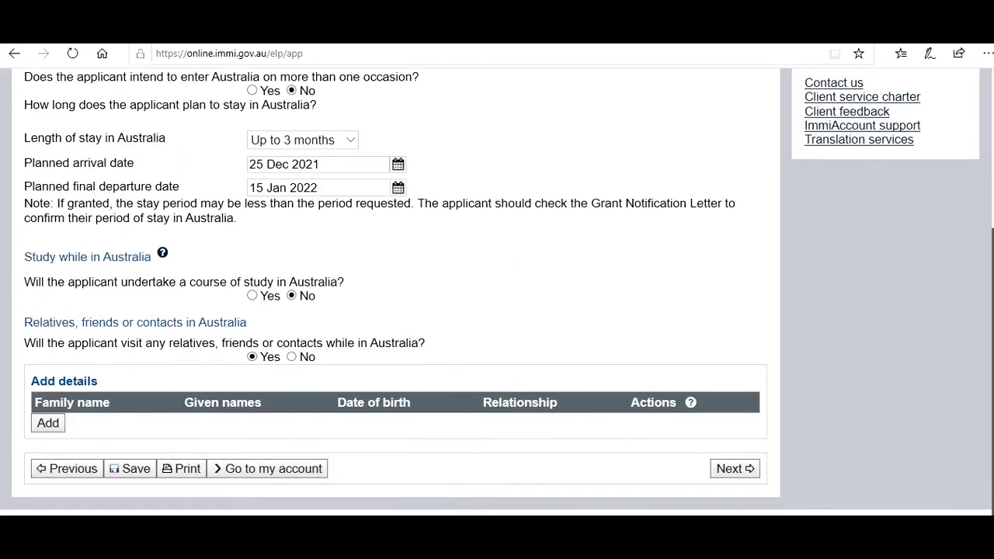
- Add a contact in Australia with relationship Friend and enter their family and given names
{"action": "left_click", "coordinate": [48, 425]}
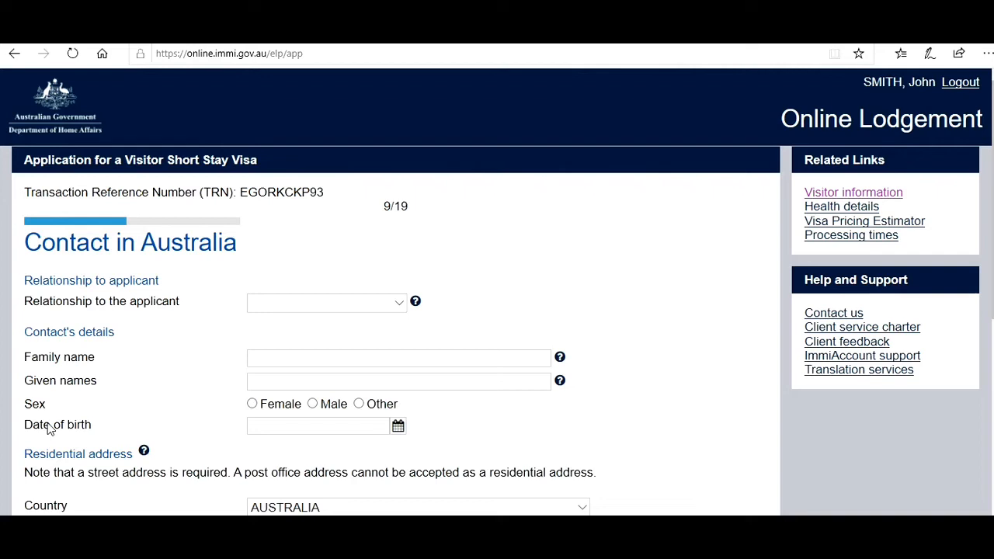
{"action": "left_click", "coordinate": [311, 311]}
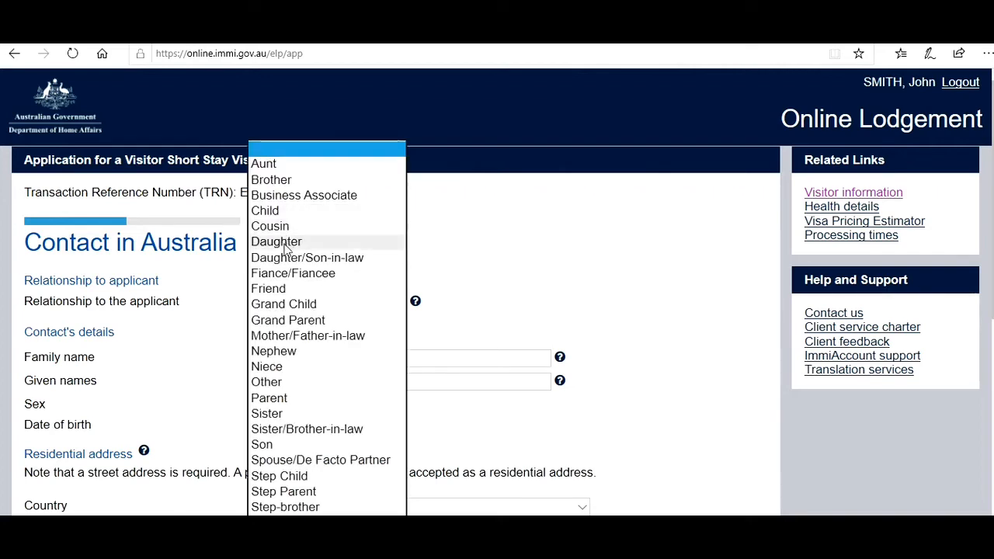
{"action": "left_click", "coordinate": [276, 289]}
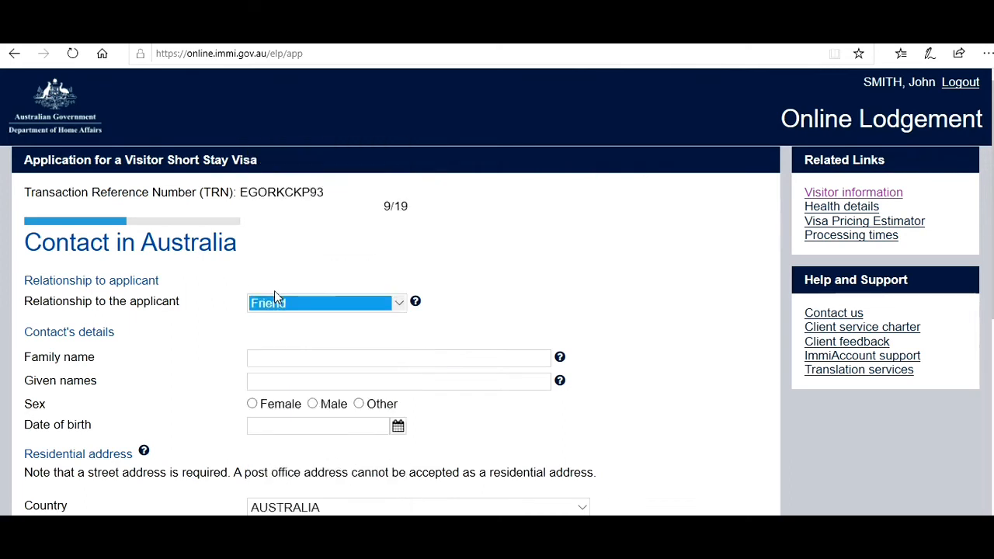
{"action": "left_click", "coordinate": [254, 360]}
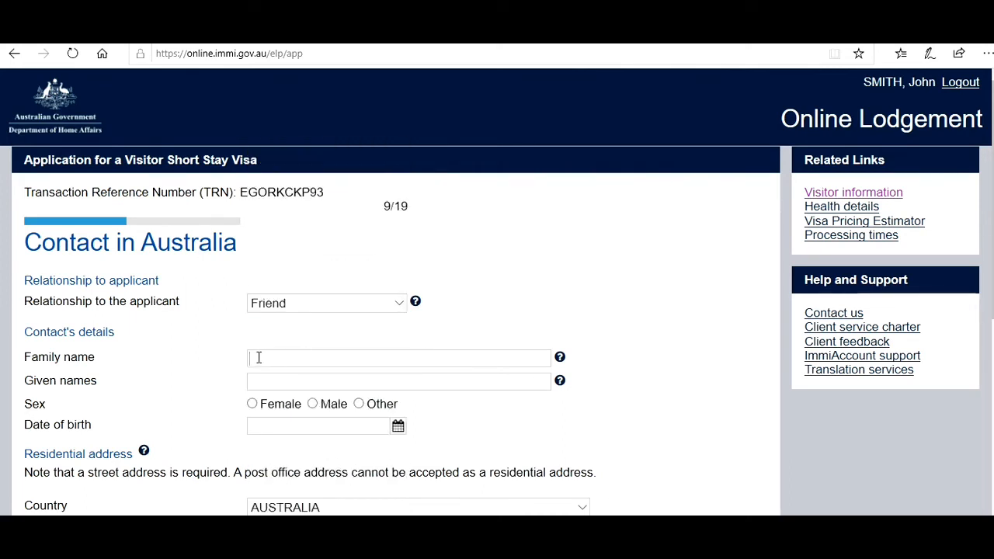
- Set the contact's sex to Male and birth date to 20 Sep 1996
{"action": "left_click", "coordinate": [312, 404]}
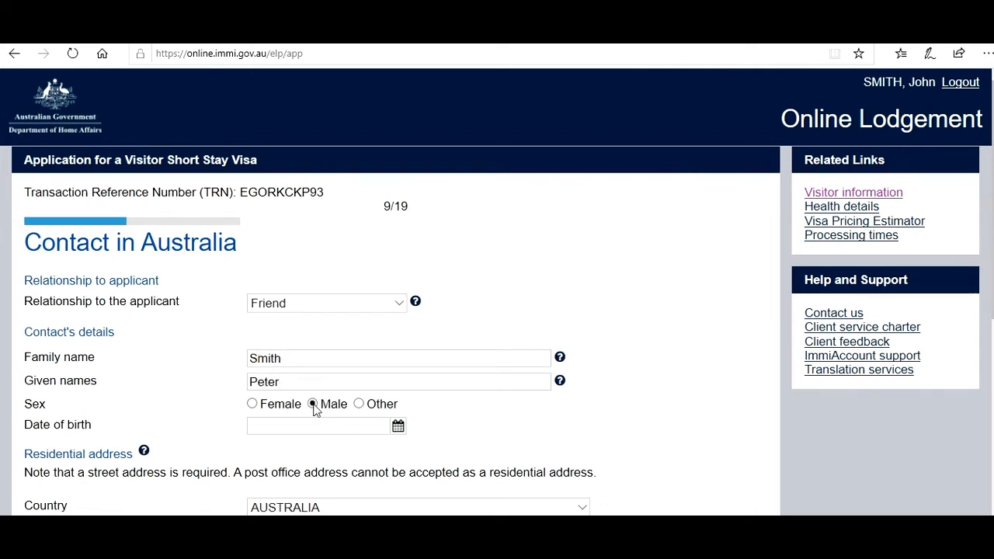
{"action": "left_click", "coordinate": [397, 429]}
{"action": "left_click_drag", "start_coordinate": [256, 413], "coordinate": [186, 420]}
{"action": "type", "text": "199"}
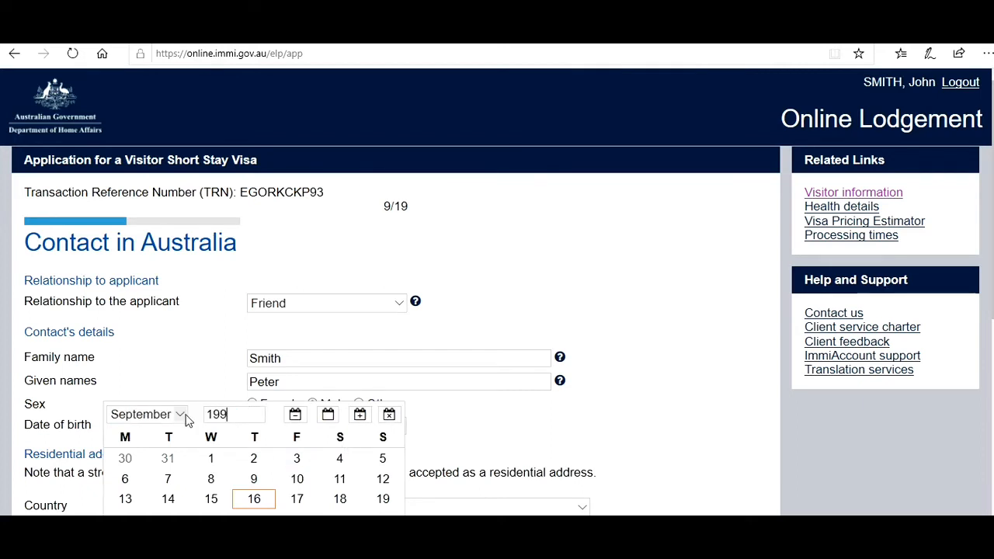
{"action": "type", "text": "6"}
{"action": "key", "text": "Return"}
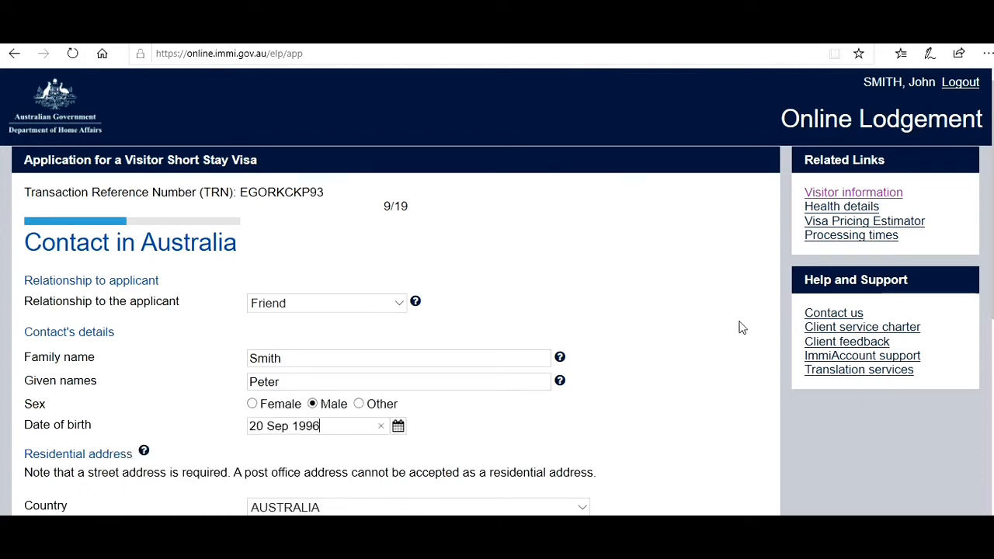
{"action": "scroll", "coordinate": [320, 427], "scroll_direction": "down", "scroll_amount": 1}
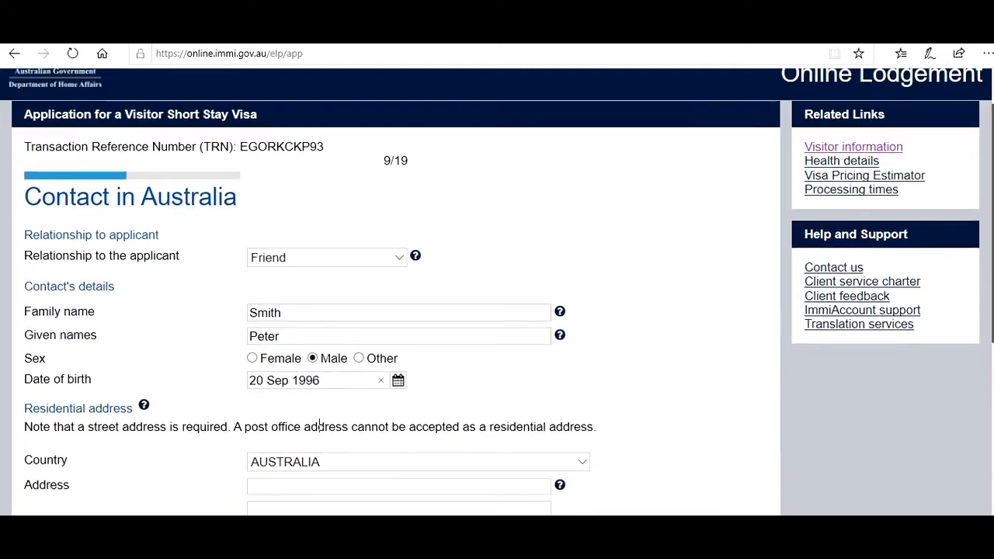
{"action": "scroll", "coordinate": [319, 427], "scroll_direction": "down", "scroll_amount": 5}
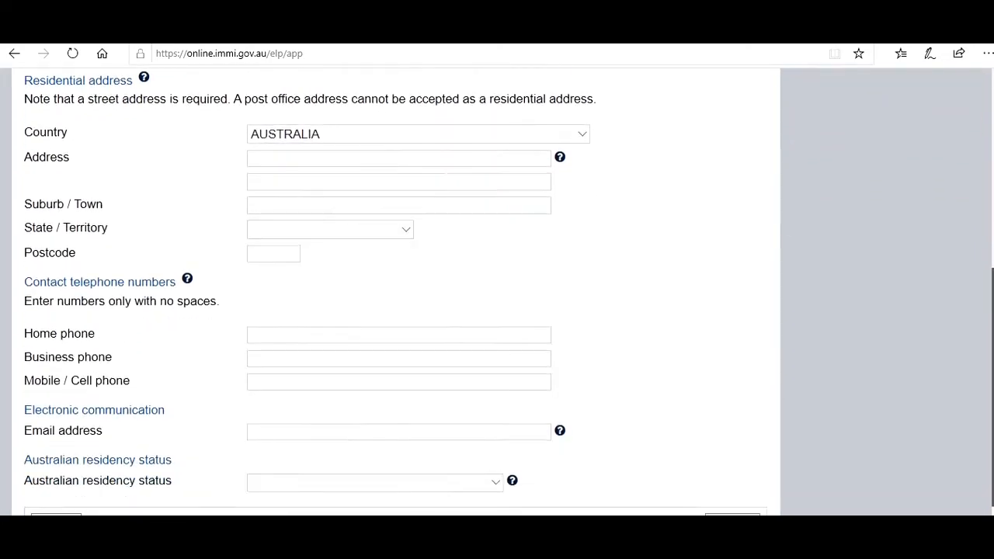
{"action": "scroll", "coordinate": [319, 426], "scroll_direction": "down", "scroll_amount": 1}
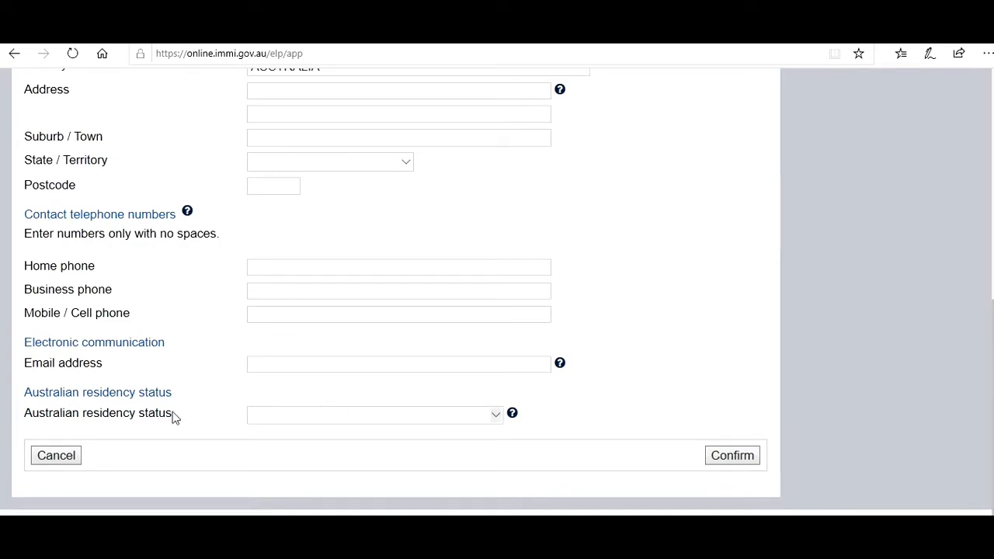
- Cancel the contact entry, change the relatives answer to No, and continue
{"action": "left_click", "coordinate": [60, 458]}
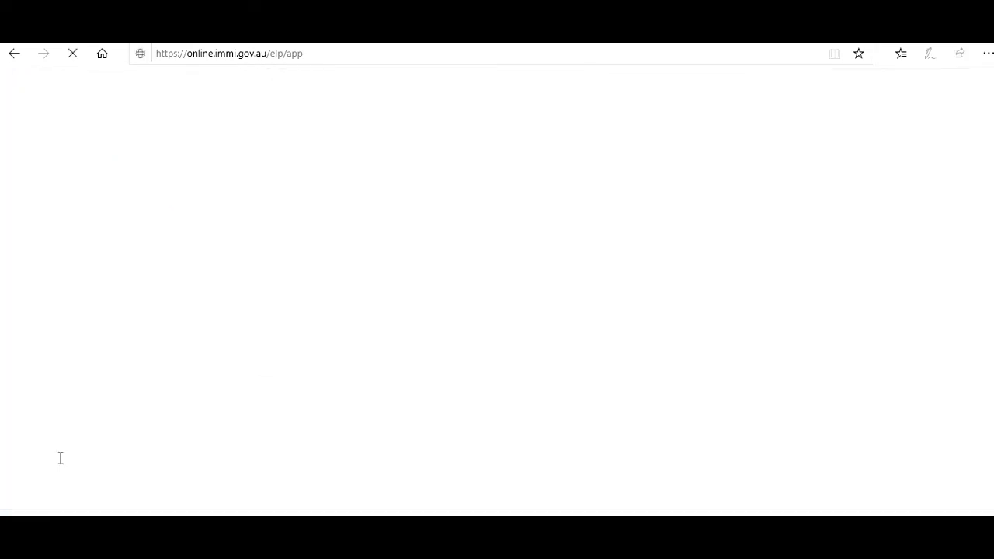
{"action": "scroll", "coordinate": [528, 311], "scroll_direction": "down", "scroll_amount": 2}
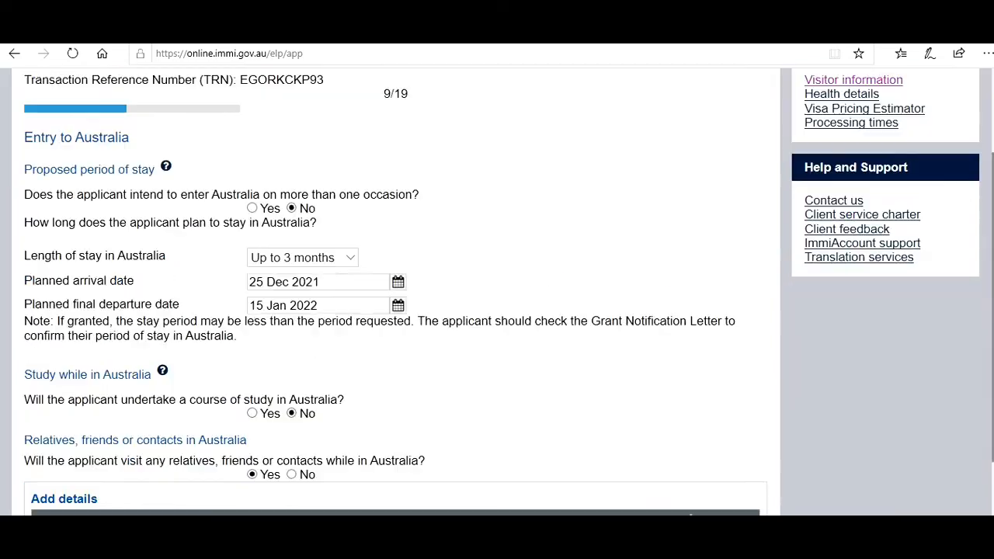
{"action": "scroll", "coordinate": [528, 280], "scroll_direction": "down", "scroll_amount": 2}
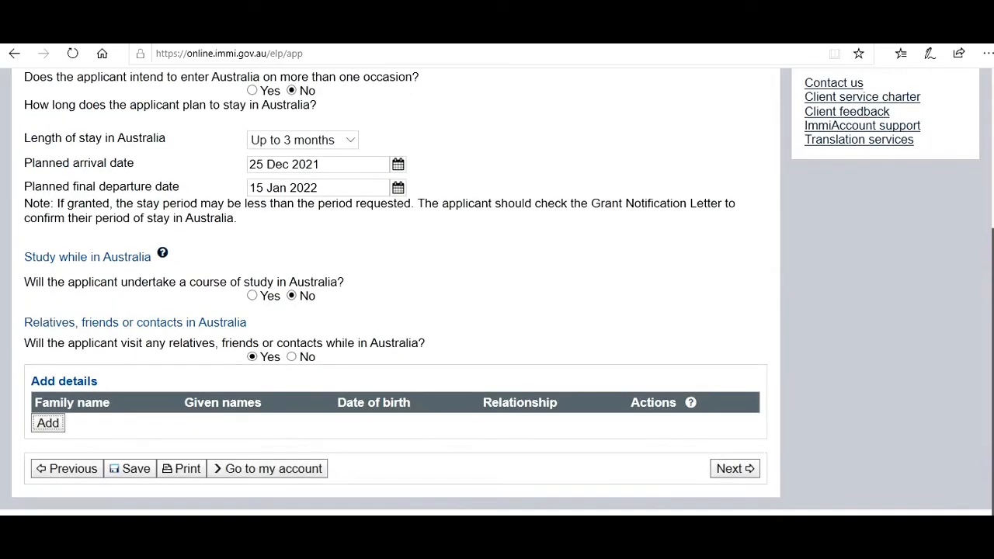
{"action": "left_click", "coordinate": [292, 357]}
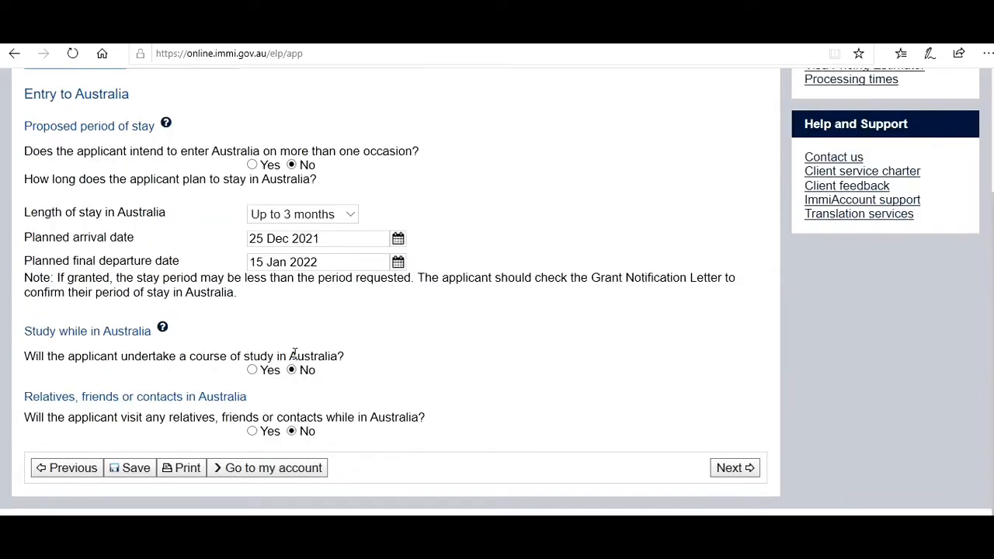
{"action": "left_click", "coordinate": [750, 467]}
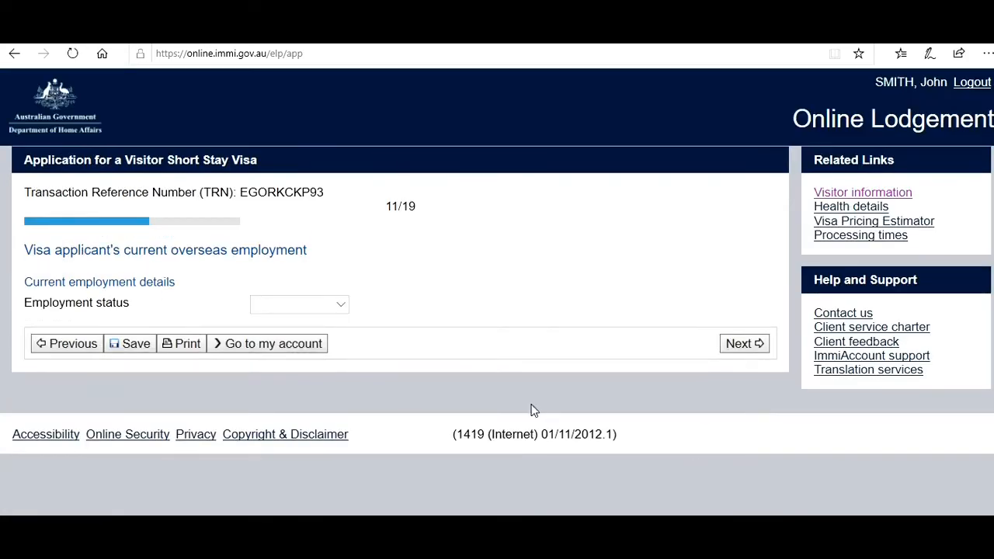
- Set employment status Employed, occupation grouping Professionals, organisation New Delhi IT Company
{"action": "left_click", "coordinate": [339, 309]}
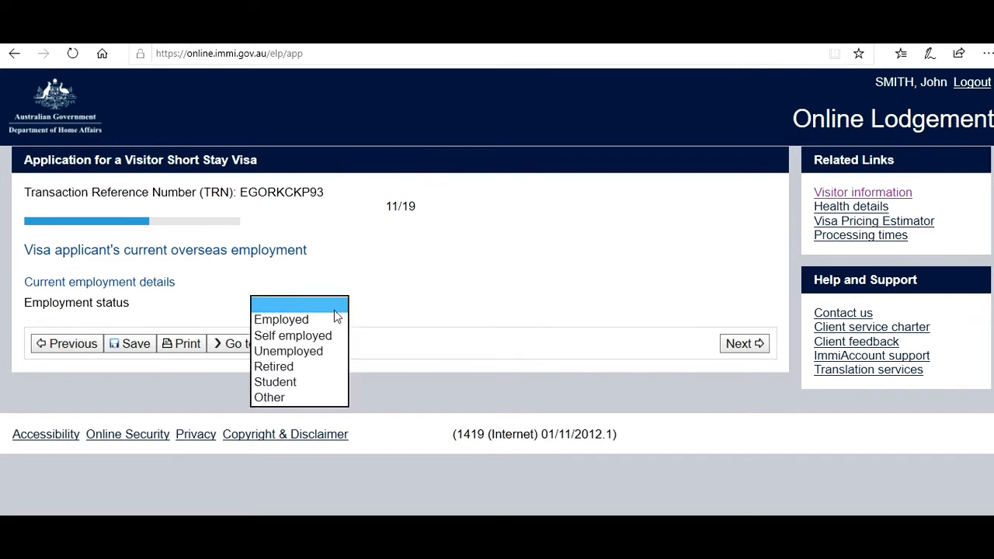
{"action": "left_click", "coordinate": [315, 318]}
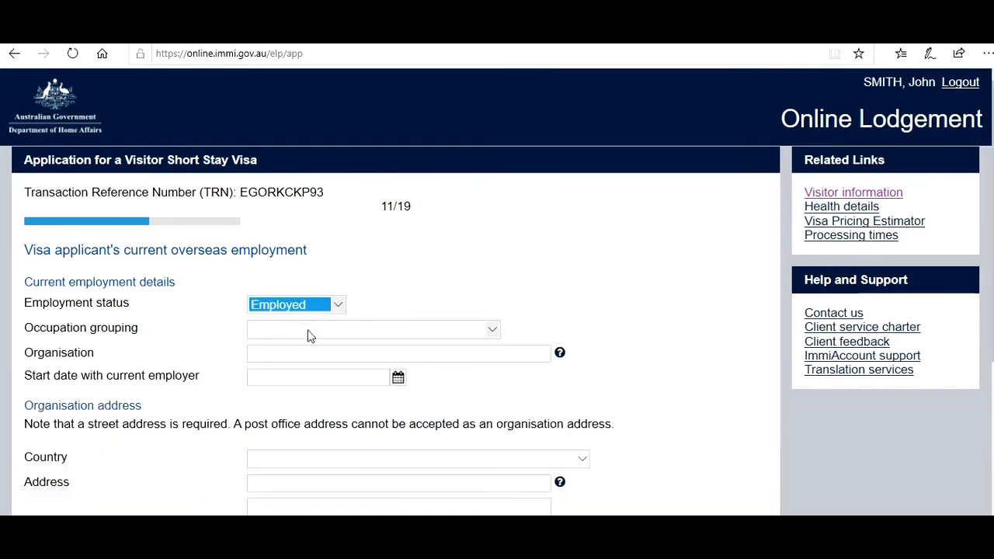
{"action": "left_click", "coordinate": [309, 336]}
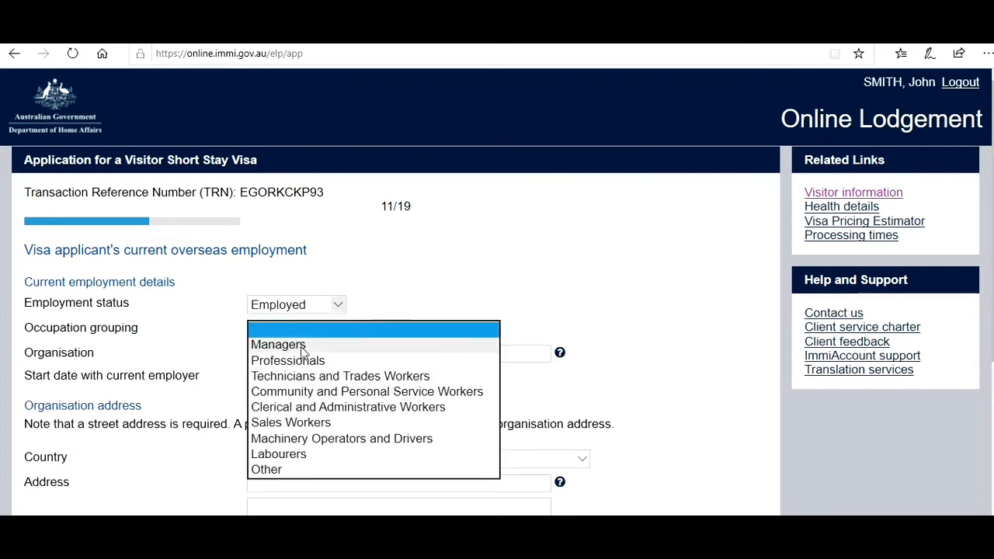
{"action": "left_click", "coordinate": [296, 362]}
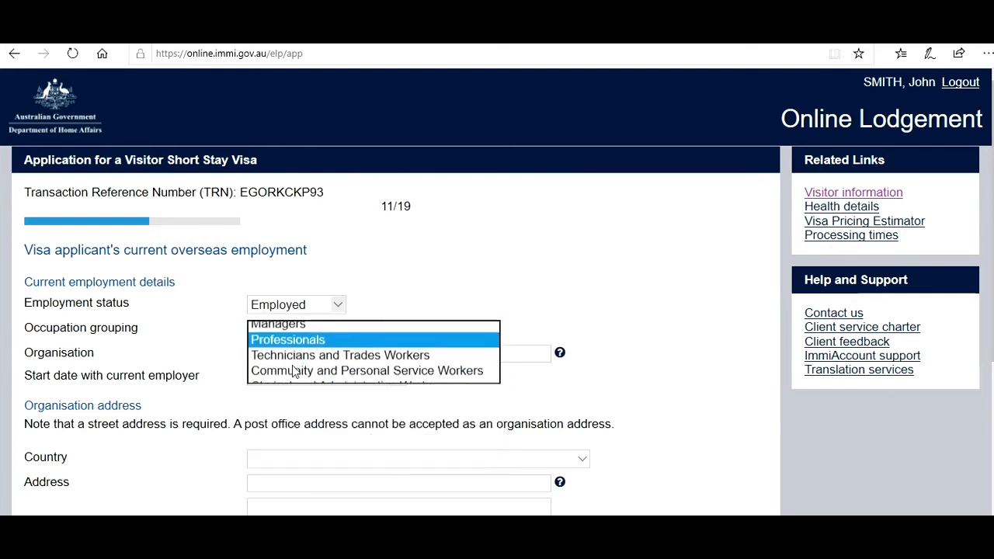
{"action": "left_click", "coordinate": [304, 352]}
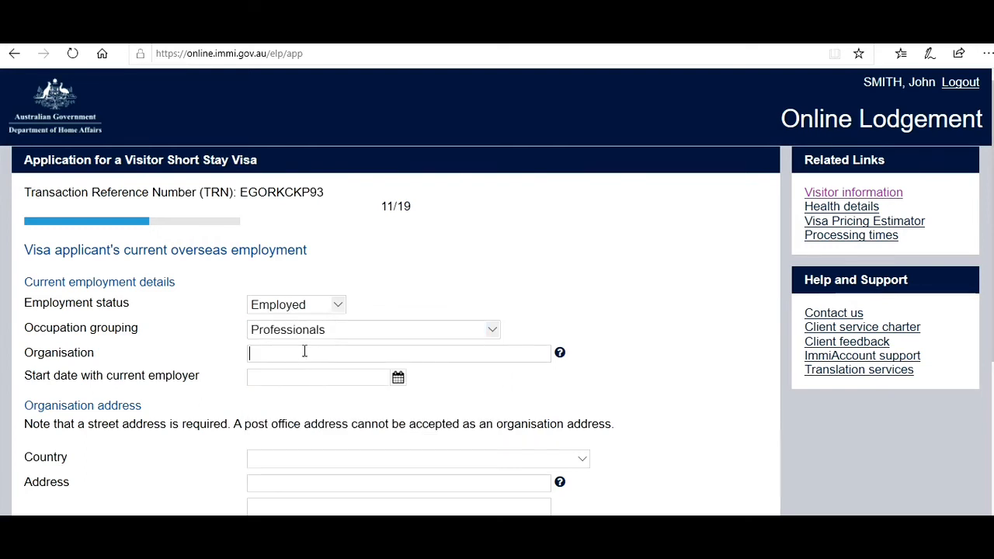
{"action": "type", "text": "New Delhi IT Company"}
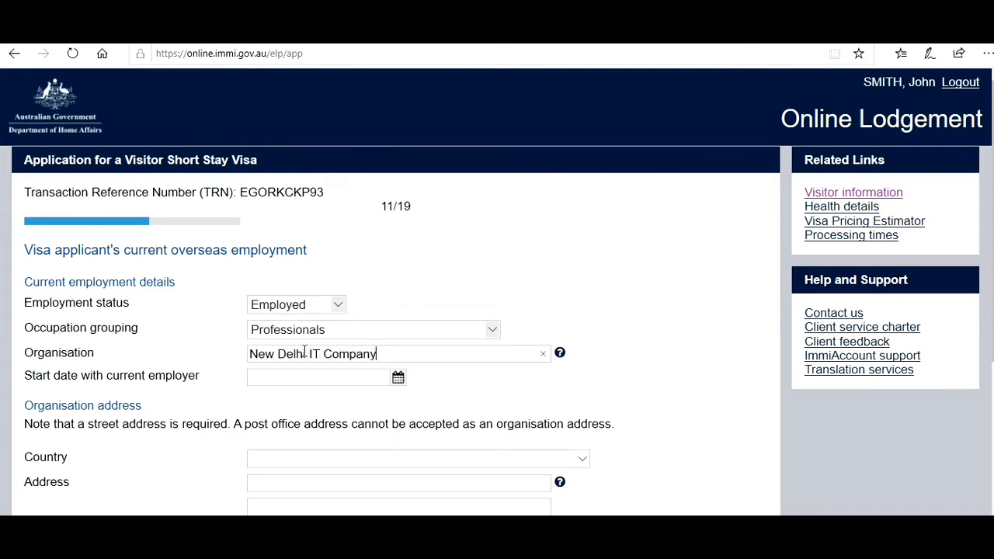
- Set the employment start date to 01 Jul 2018
{"action": "left_click", "coordinate": [398, 378]}
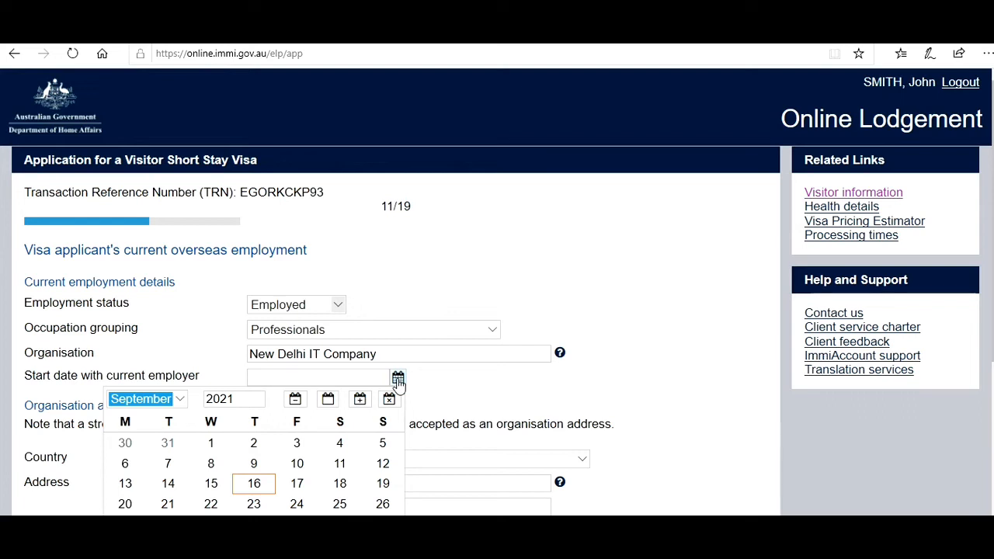
{"action": "left_click", "coordinate": [244, 398]}
{"action": "key", "text": "BackSpace"}
{"action": "key", "text": "BackSpace"}
{"action": "type", "text": "1"}
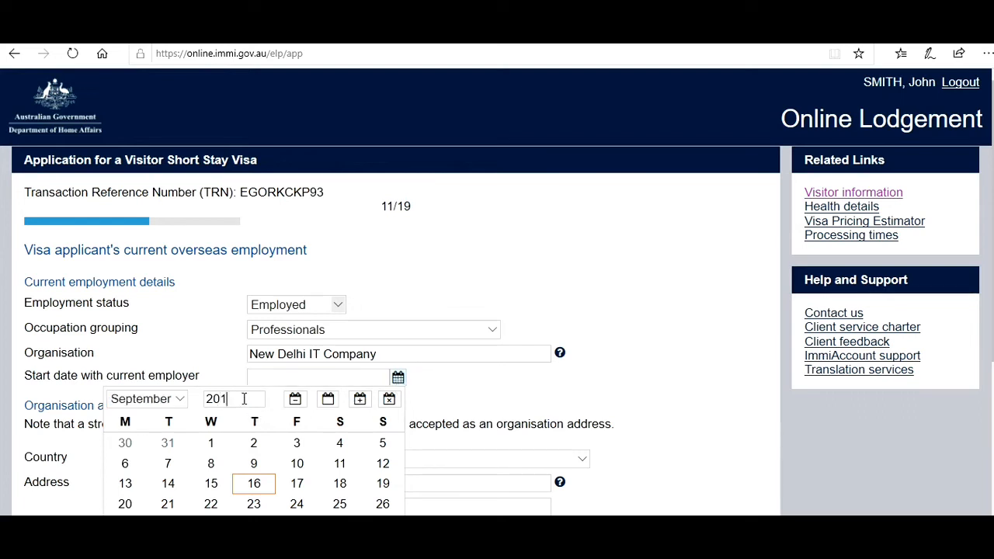
{"action": "type", "text": "8"}
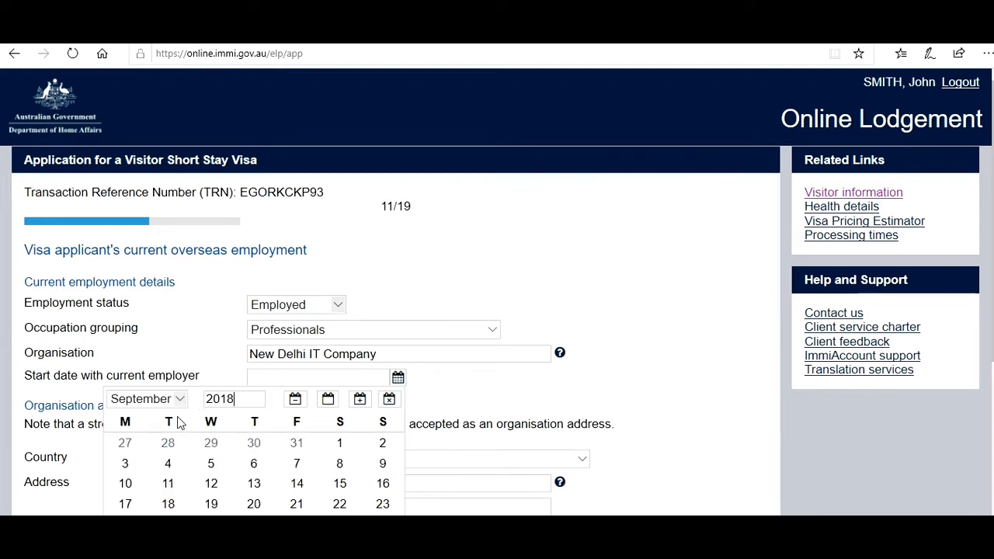
{"action": "left_click", "coordinate": [178, 399]}
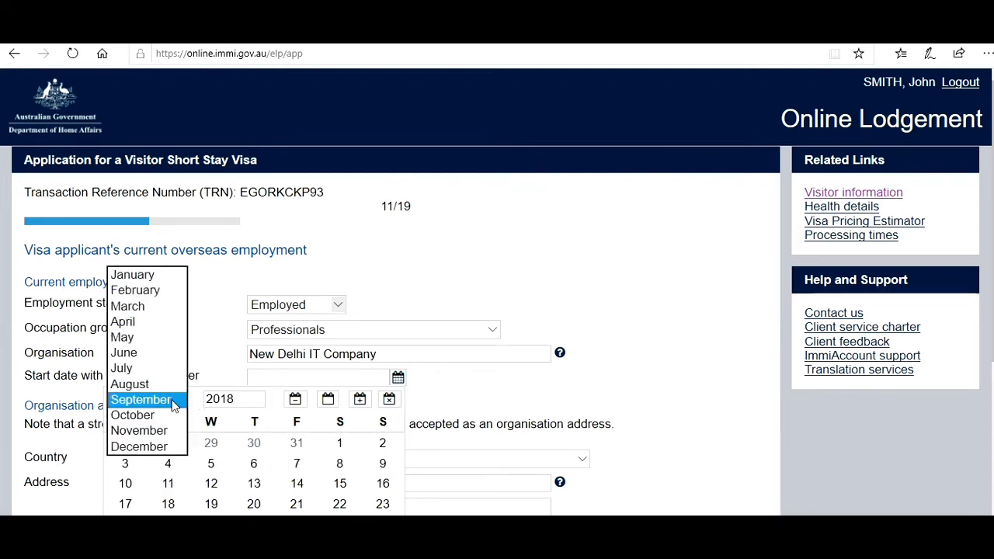
{"action": "left_click", "coordinate": [121, 371]}
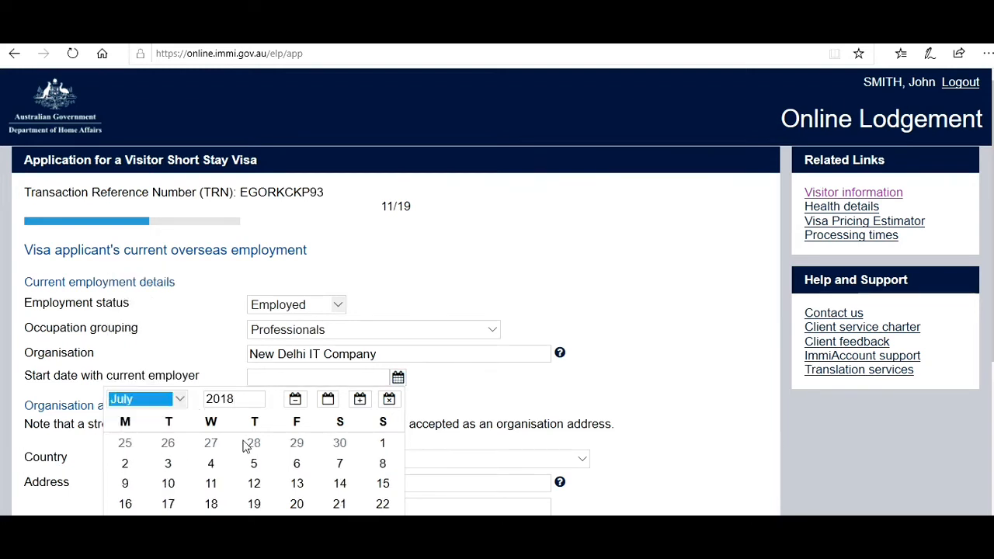
{"action": "left_click", "coordinate": [376, 442]}
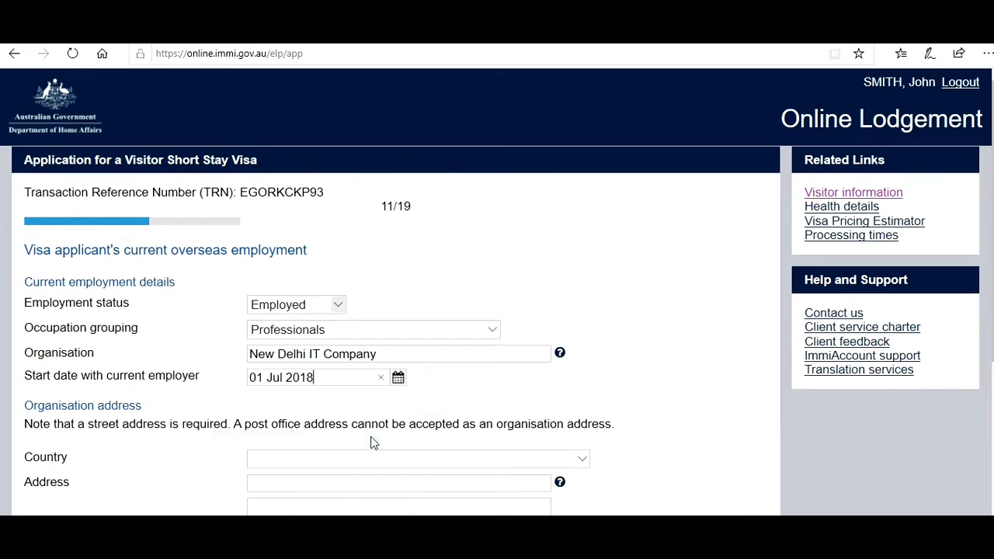
- Set the employer's country to INDIA
{"action": "left_click", "coordinate": [288, 458]}
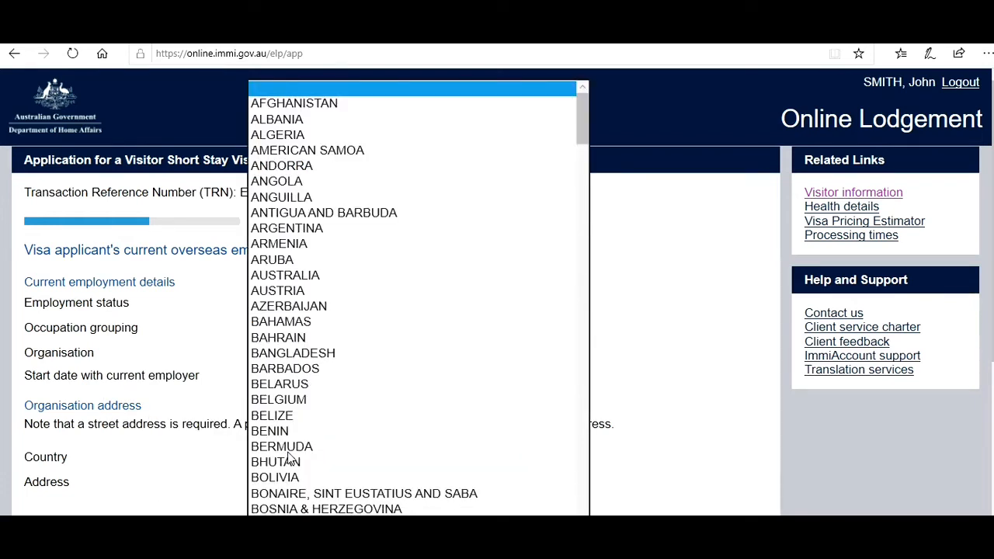
{"action": "scroll", "coordinate": [288, 458], "scroll_direction": "down", "scroll_amount": 15}
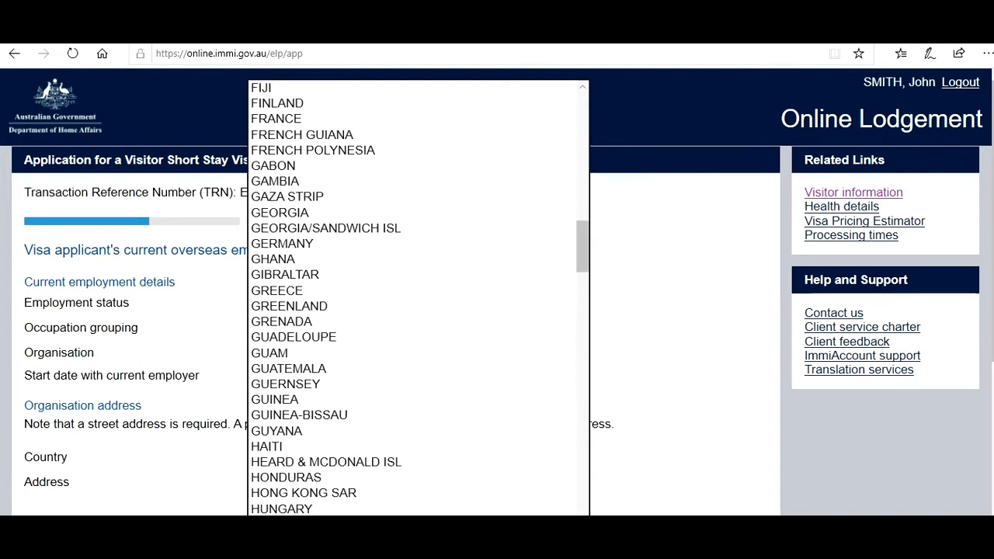
{"action": "left_click", "coordinate": [287, 493]}
{"action": "left_click", "coordinate": [301, 460]}
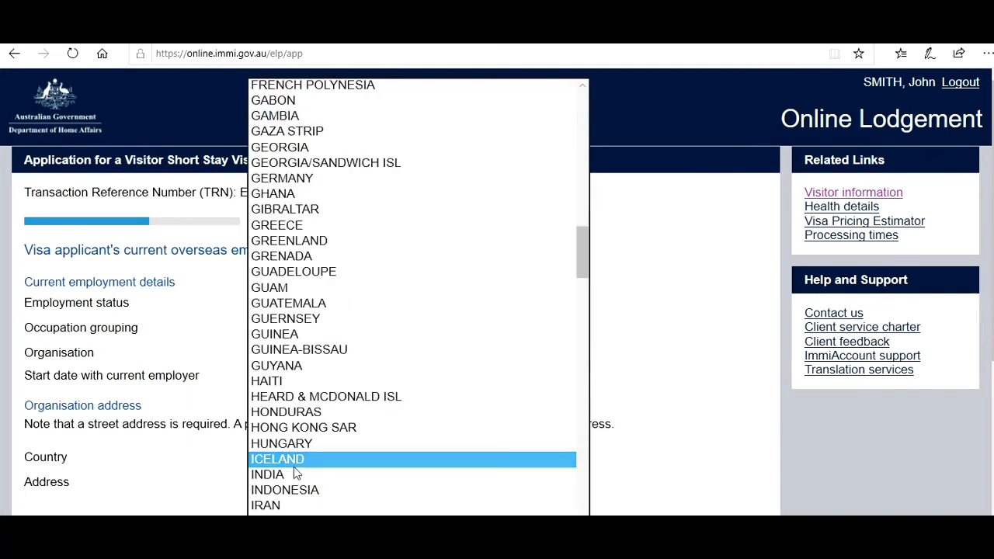
{"action": "left_click", "coordinate": [284, 475]}
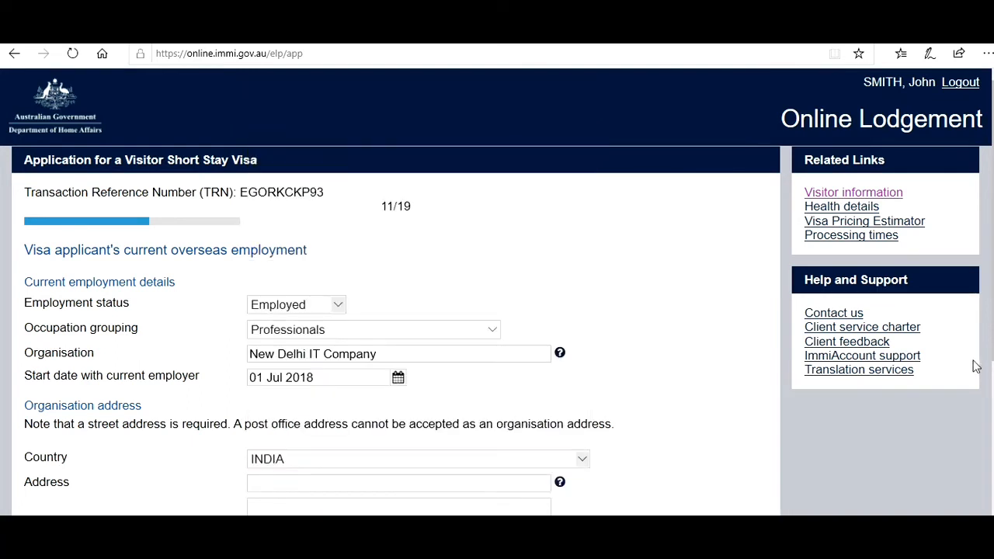
{"action": "left_click_drag", "start_coordinate": [993, 221], "coordinate": [993, 359]}
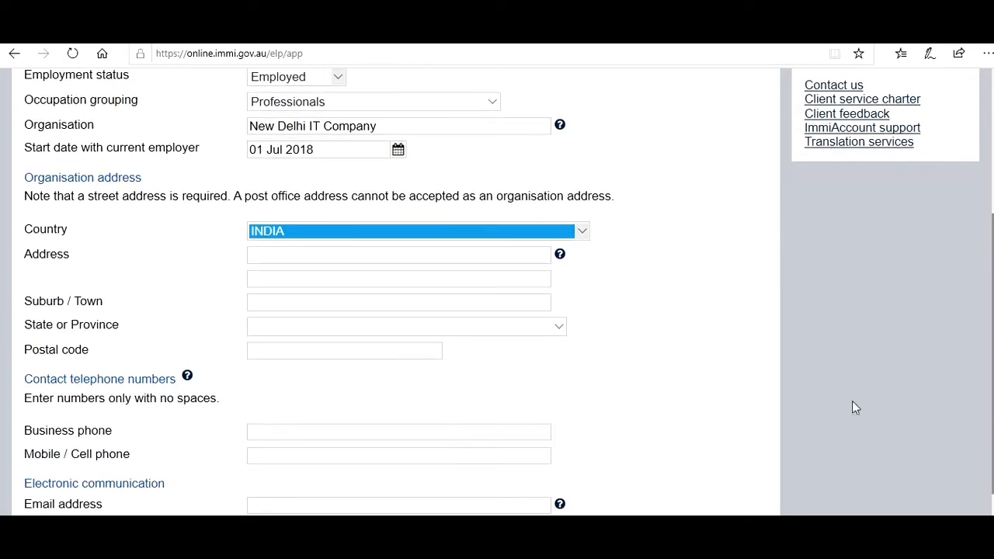
- Enter the employer's street address, suburb New Delhi, state DELHI and postal code
{"action": "left_click", "coordinate": [320, 258]}
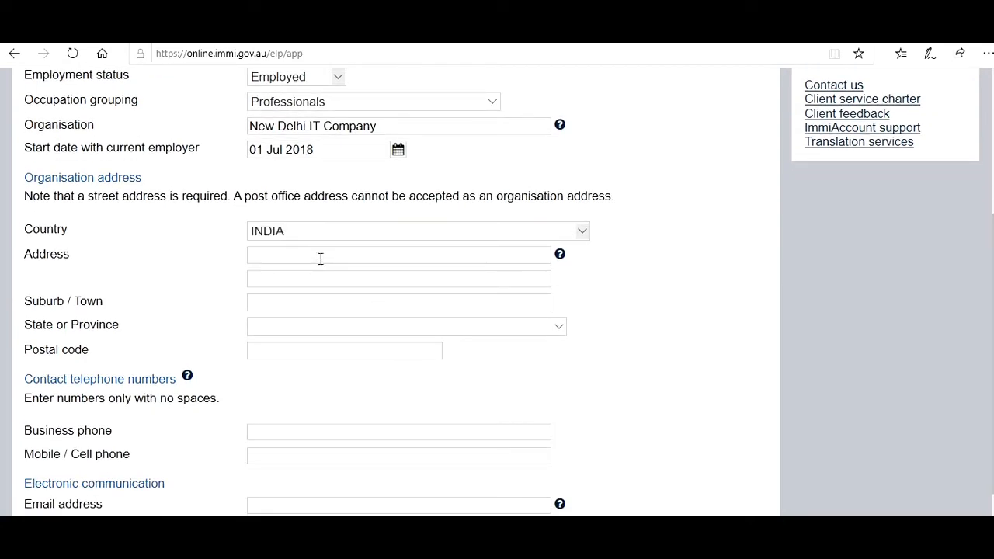
{"action": "type", "text": "2 New Delhi ST"}
{"action": "left_click", "coordinate": [284, 305]}
{"action": "type", "text": "New Delhi"}
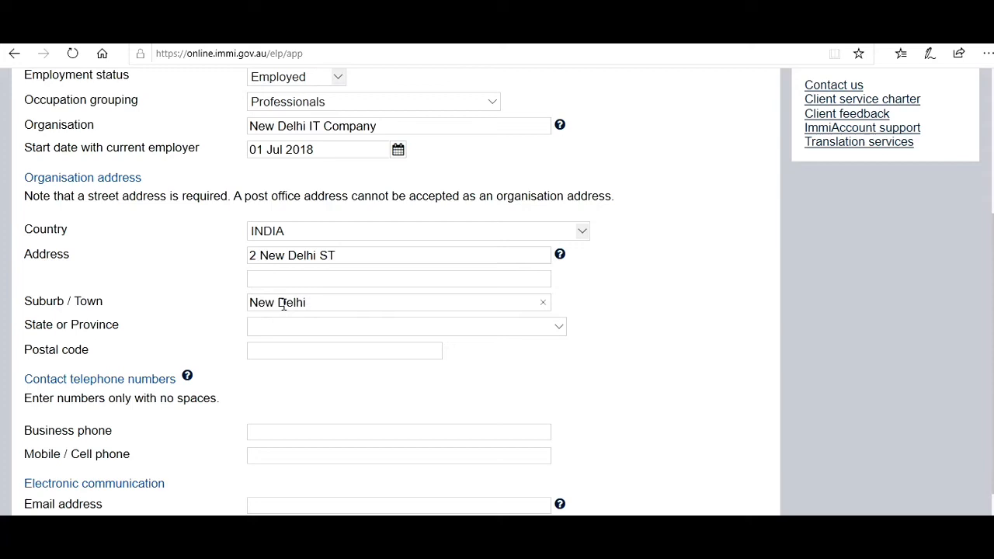
{"action": "key", "text": "Tab"}
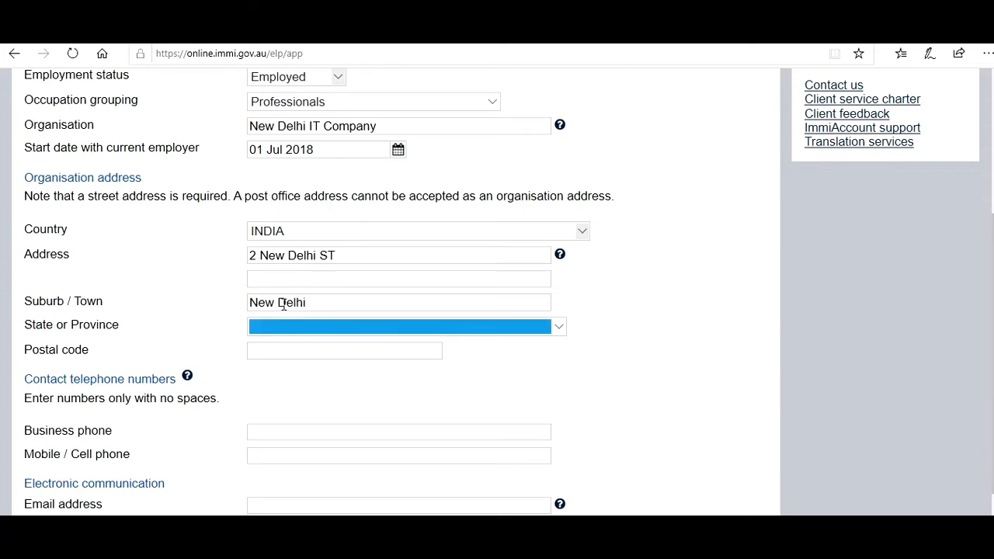
{"action": "type", "text": "de"}
{"action": "key", "text": "Tab"}
{"action": "type", "text": "898989"}
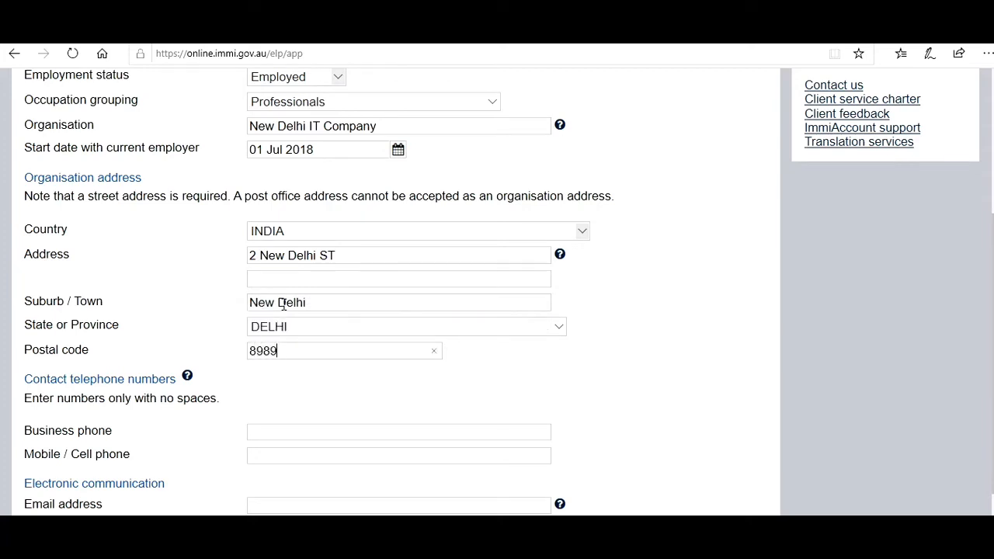
- Fill in the employer's business and mobile phone numbers and e-mail address
{"action": "left_click", "coordinate": [335, 439]}
{"action": "type", "text": "918888888888"}
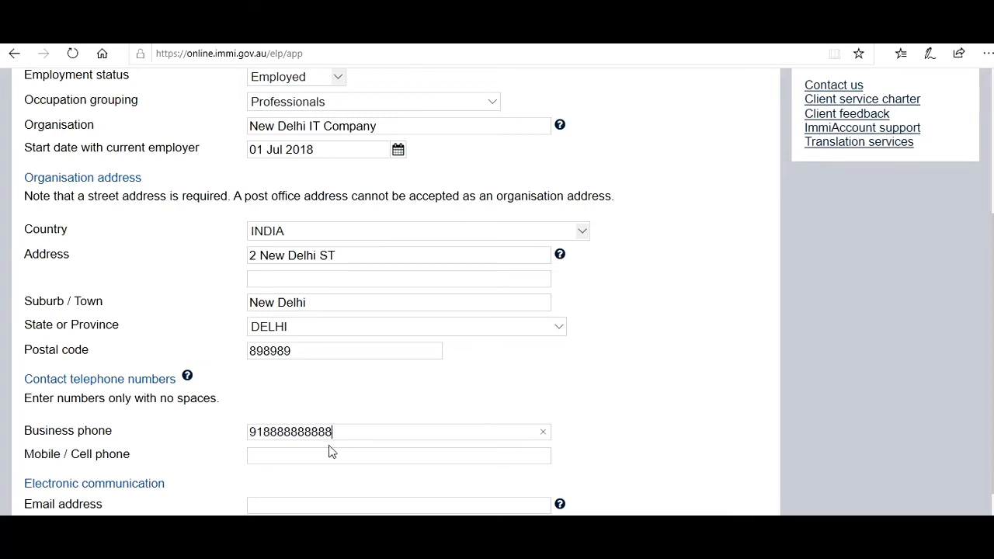
{"action": "type", "text": "913333333333"}
{"action": "left_click", "coordinate": [491, 505]}
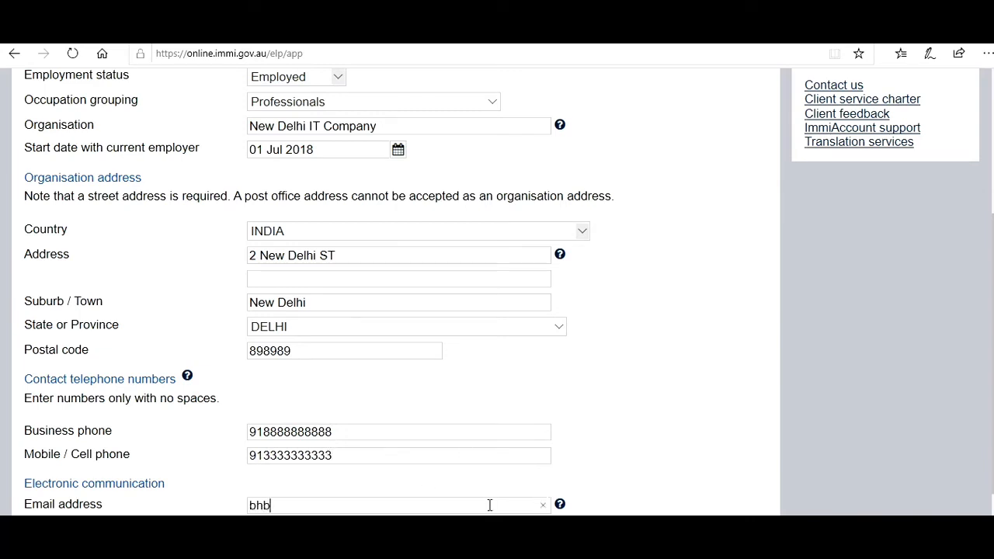
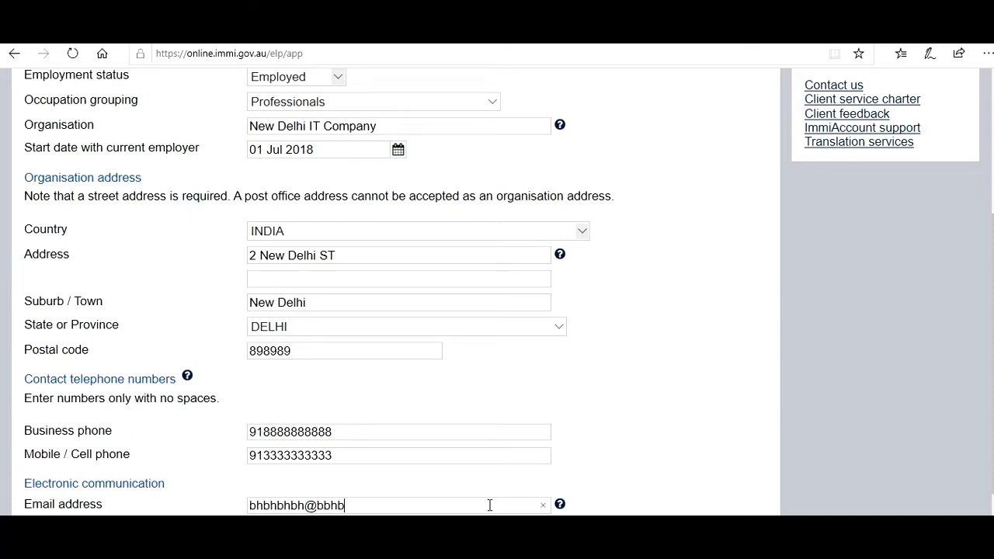
- Fix the invalid employer e-mail by changing its domain to gmail, then continue
{"action": "left_click", "coordinate": [720, 533]}
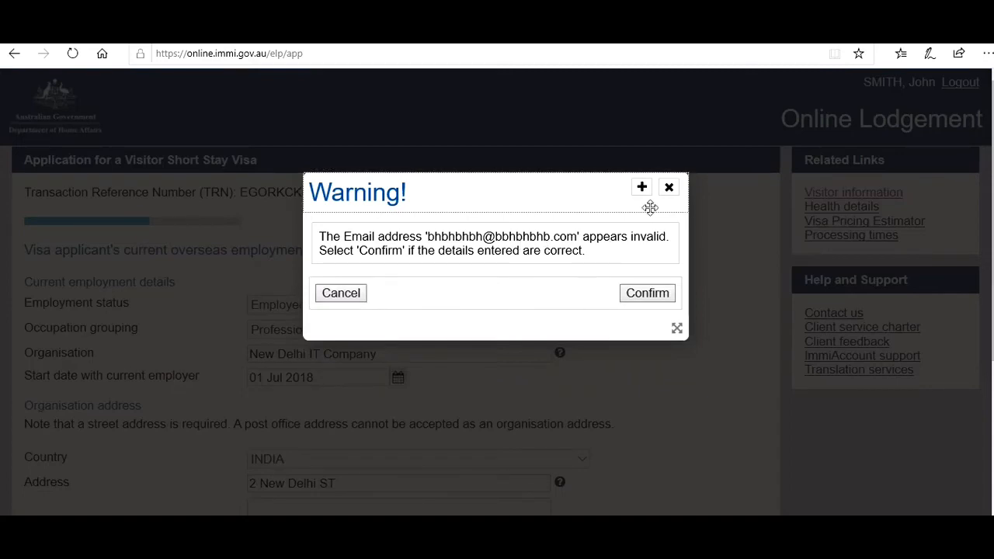
{"action": "left_click", "coordinate": [670, 188]}
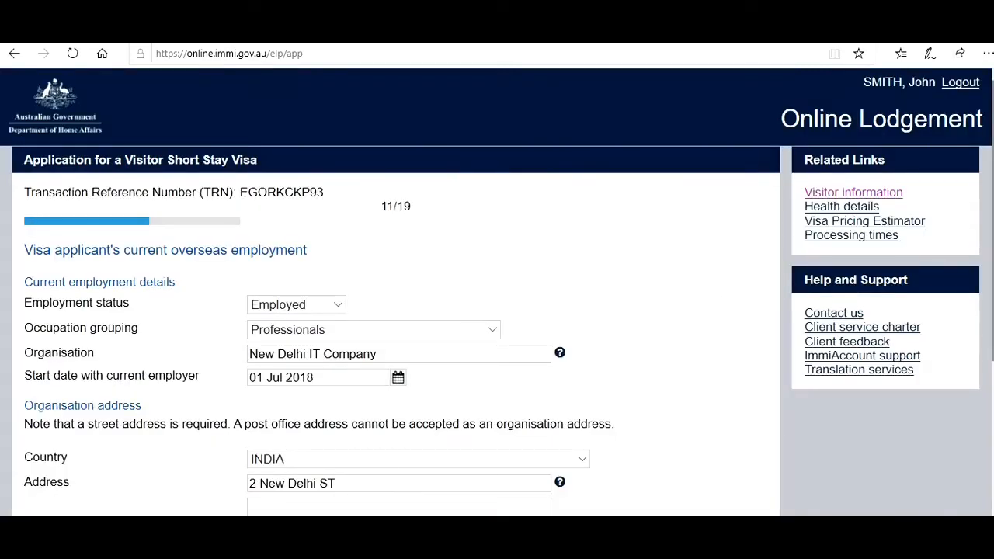
{"action": "scroll", "coordinate": [444, 505], "scroll_direction": "down", "scroll_amount": 4}
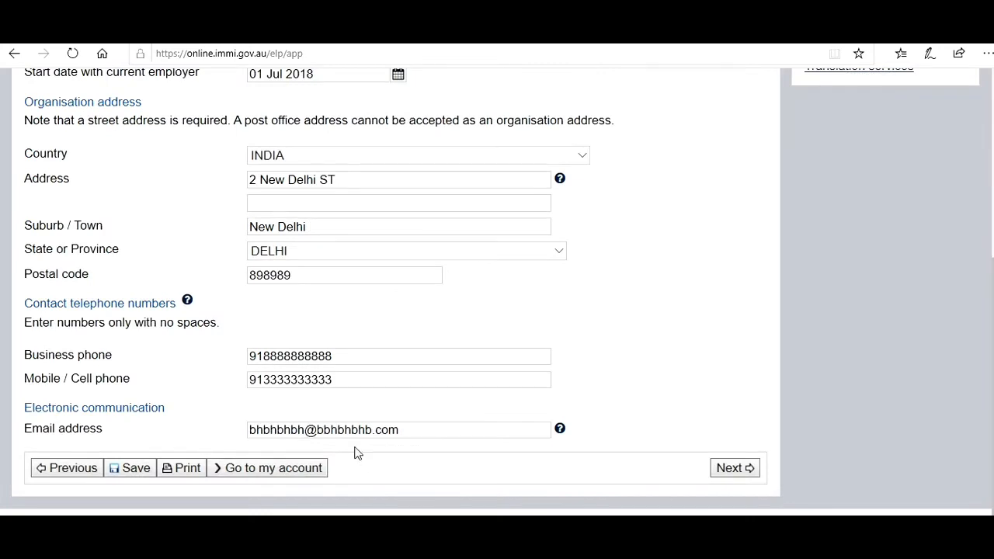
{"action": "left_click_drag", "start_coordinate": [373, 429], "coordinate": [318, 435]}
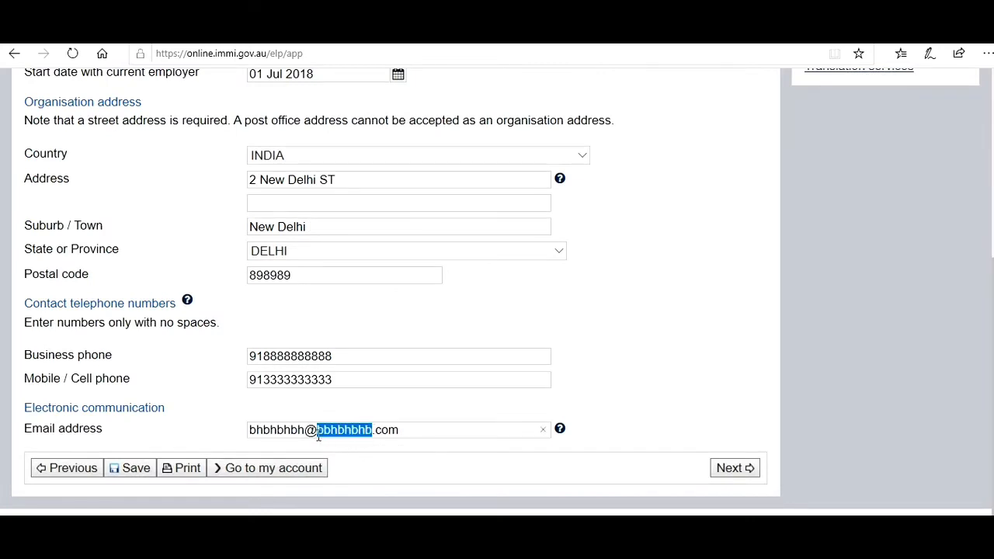
{"action": "type", "text": "gmail"}
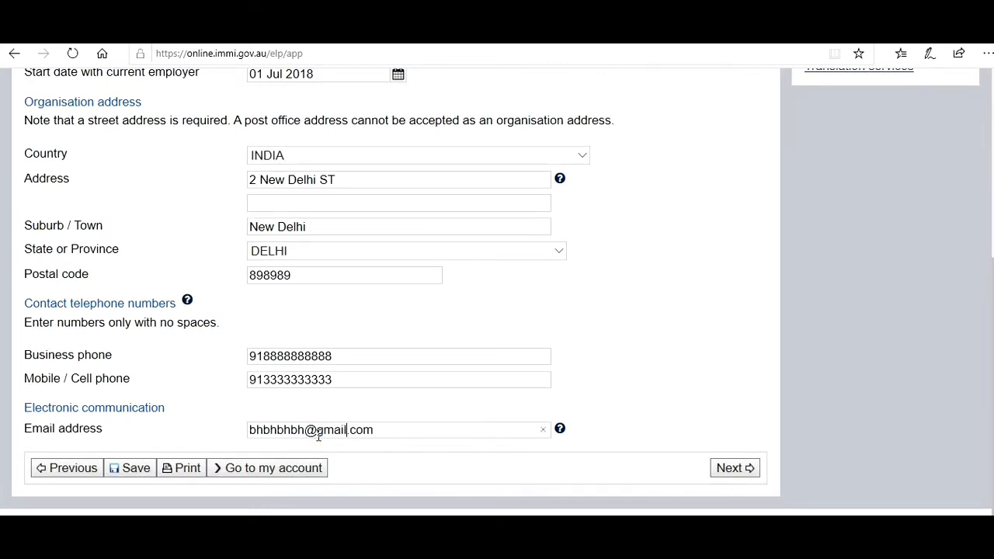
{"action": "left_click", "coordinate": [732, 470]}
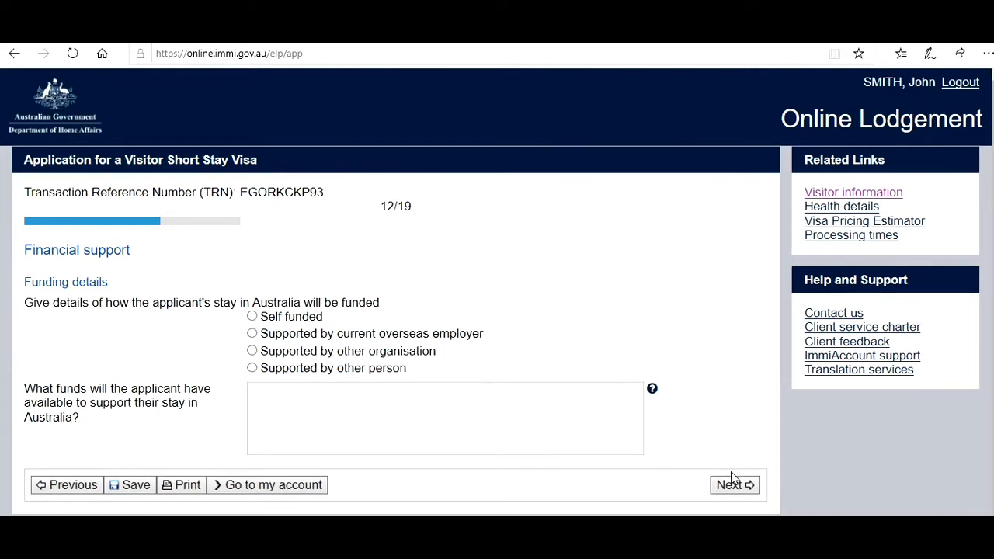
- Mark funding as Self funded with 100000 AUD available and continue
{"action": "left_click", "coordinate": [253, 318]}
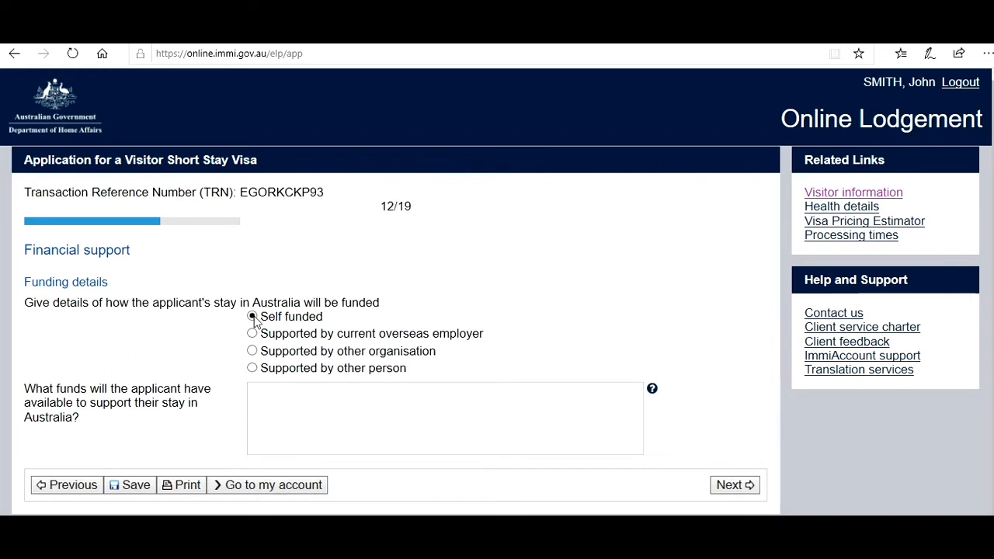
{"action": "left_click", "coordinate": [316, 428]}
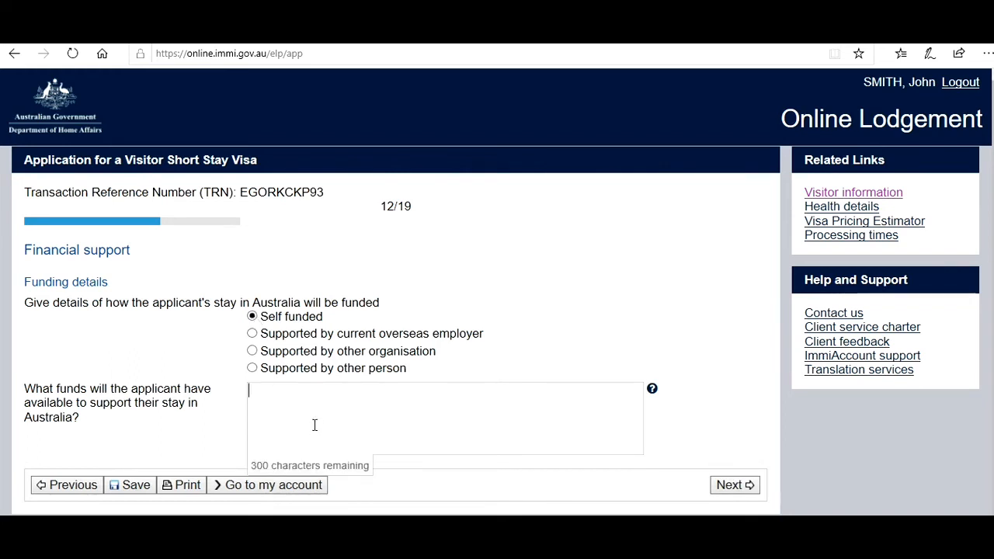
{"action": "type", "text": "100000 AU"}
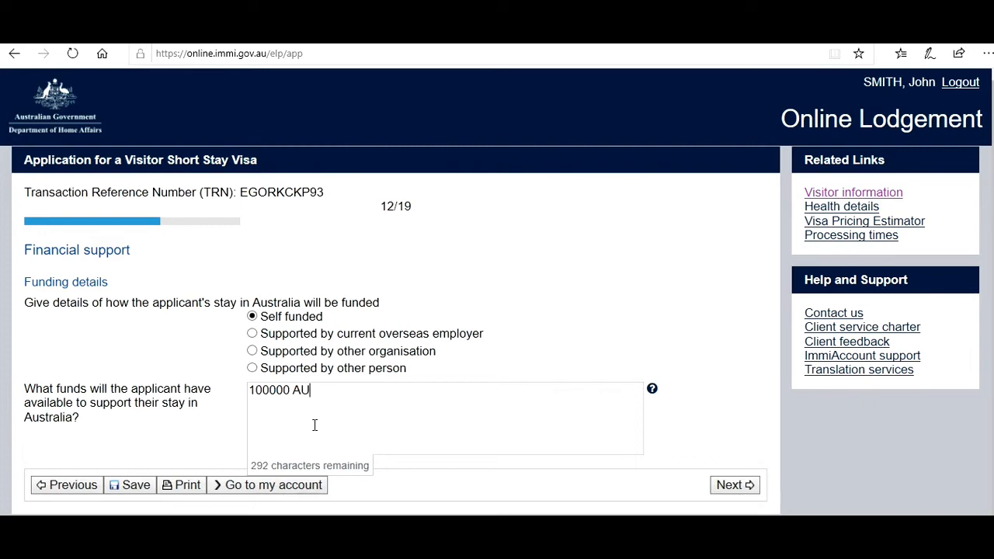
{"action": "type", "text": "D"}
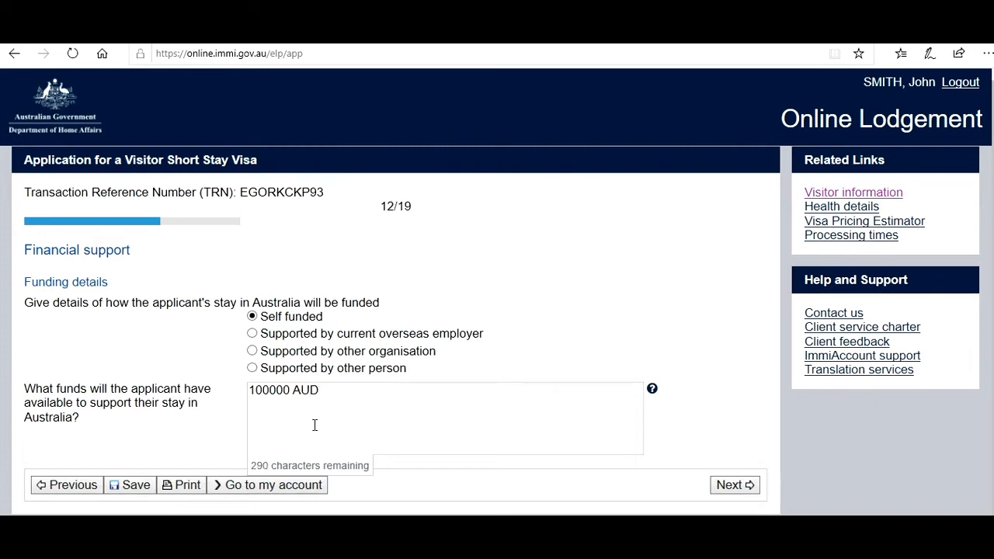
{"action": "left_click", "coordinate": [751, 486]}
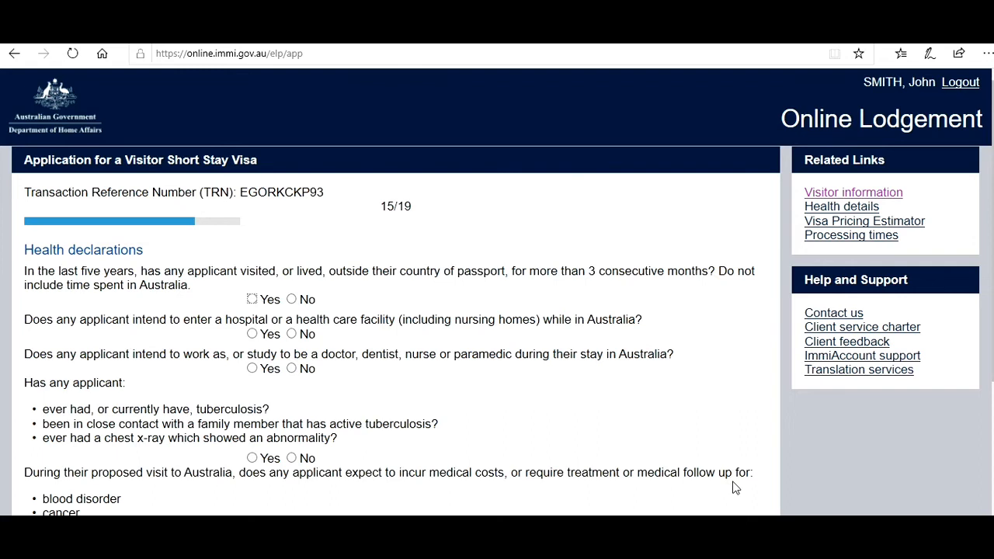
- Answer No to the passport-country, doctor/nurse, tuberculosis and mobility assistance questions, then continue
{"action": "left_click", "coordinate": [291, 300]}
{"action": "left_click", "coordinate": [291, 372]}
{"action": "scroll", "coordinate": [985, 334], "scroll_direction": "down", "scroll_amount": 3}
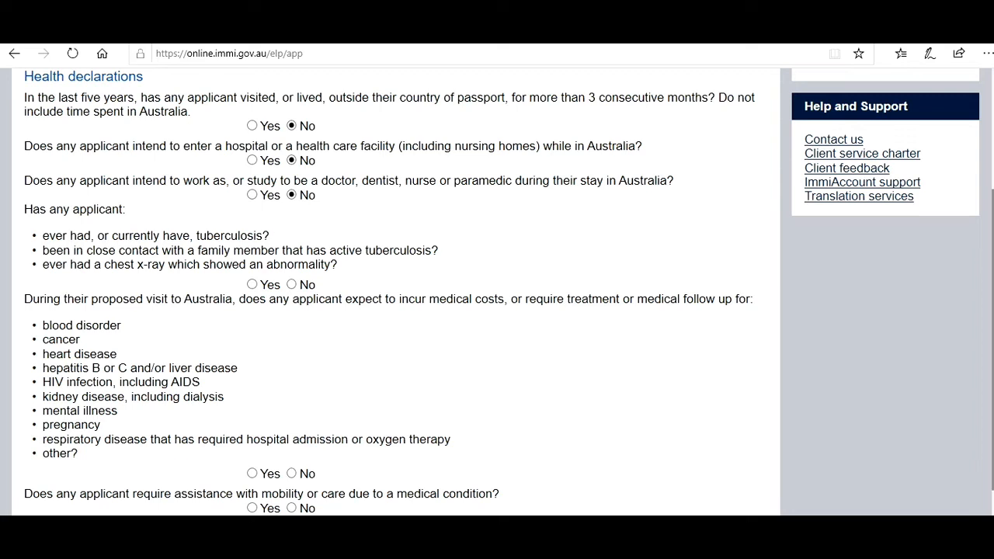
{"action": "left_click", "coordinate": [292, 285]}
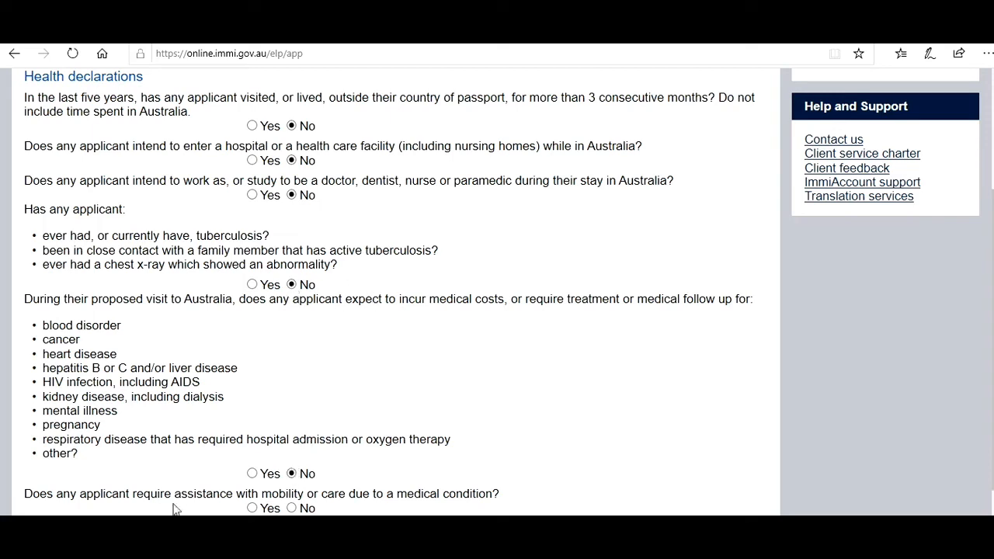
{"action": "left_click", "coordinate": [305, 509]}
{"action": "left_click", "coordinate": [738, 534]}
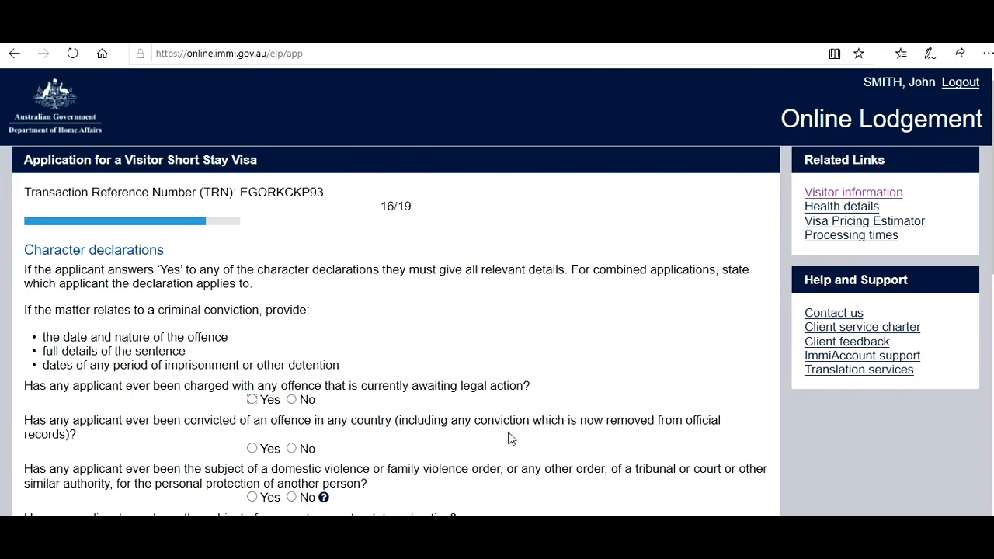
- Answer No to the pending legal action, prior conviction and violence order questions
{"action": "left_click", "coordinate": [292, 400]}
{"action": "left_click", "coordinate": [292, 448]}
{"action": "mouse_move", "coordinate": [317, 498]}
{"action": "left_click", "coordinate": [291, 498]}
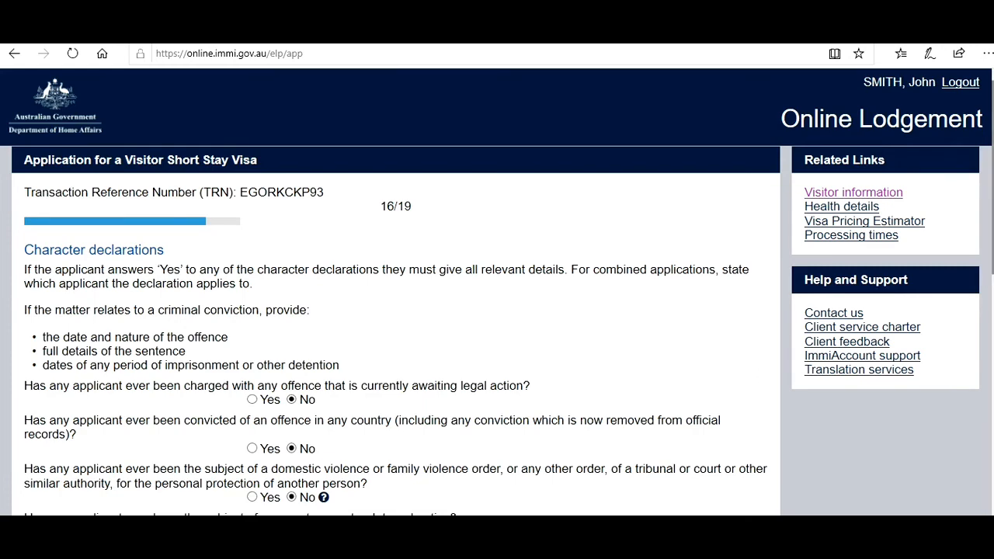
- Answer No to the child sexual offence, sex offender register, insanity acquittal and fit-to-plead questions
{"action": "left_click_drag", "start_coordinate": [990, 268], "coordinate": [990, 269]}
{"action": "scroll", "coordinate": [547, 456], "scroll_direction": "down", "scroll_amount": 3}
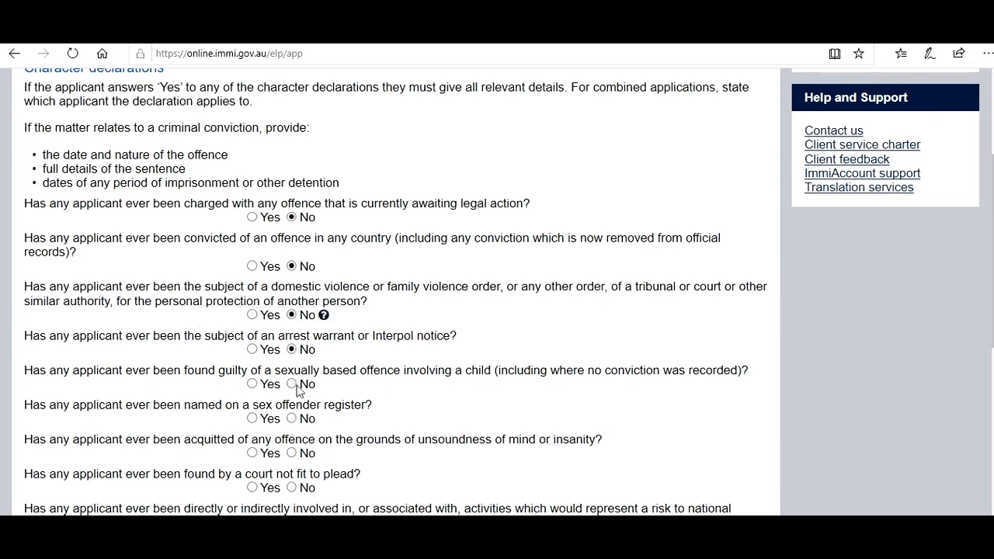
{"action": "left_click", "coordinate": [293, 384]}
{"action": "left_click", "coordinate": [293, 419]}
{"action": "left_click", "coordinate": [292, 455]}
{"action": "left_click", "coordinate": [293, 489]}
{"action": "scroll", "coordinate": [370, 501], "scroll_direction": "down", "scroll_amount": 3}
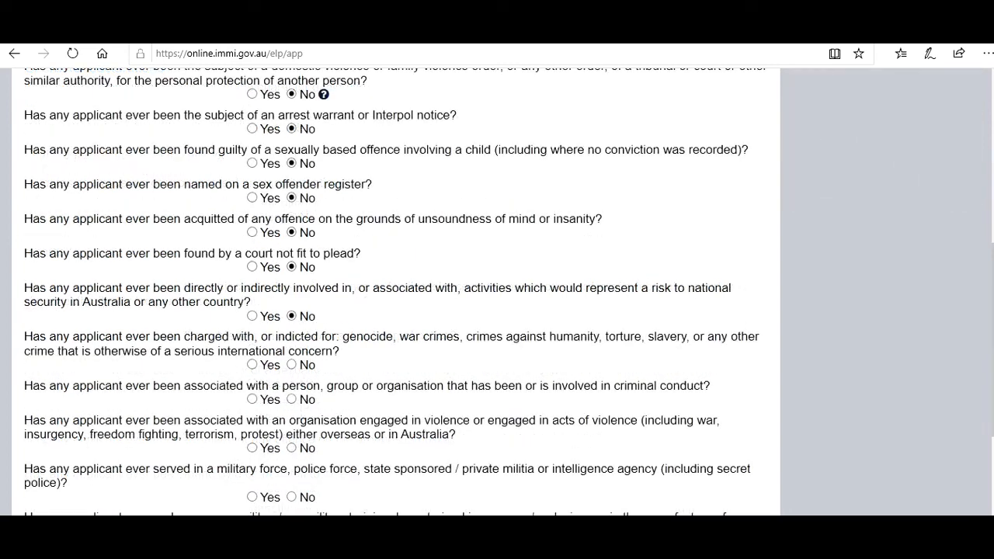
- Answer No to the war crimes, criminal conduct, violent organisation and military service questions
{"action": "left_click", "coordinate": [292, 367]}
{"action": "left_click", "coordinate": [293, 401]}
{"action": "left_click", "coordinate": [292, 448]}
{"action": "left_click", "coordinate": [292, 497]}
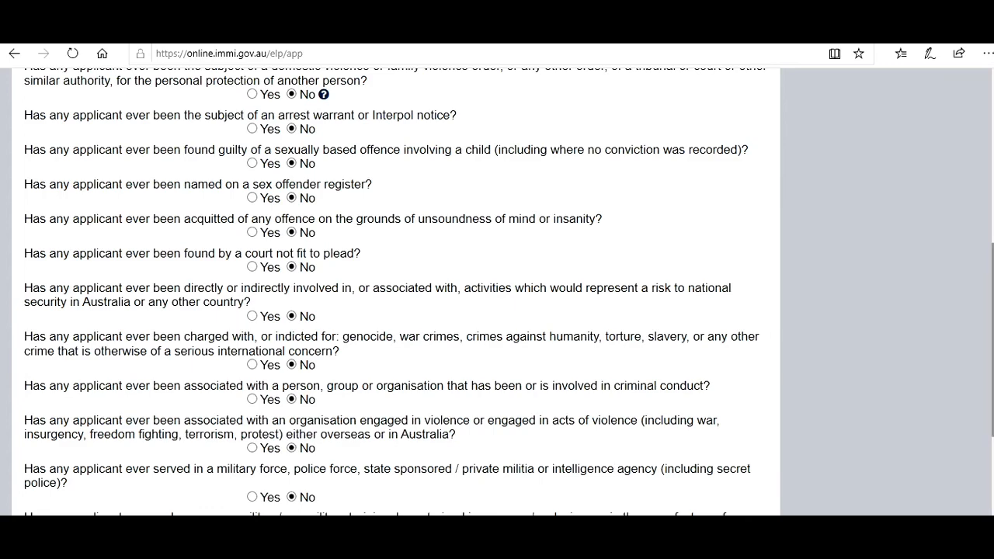
{"action": "scroll", "coordinate": [544, 348], "scroll_direction": "down", "scroll_amount": 3}
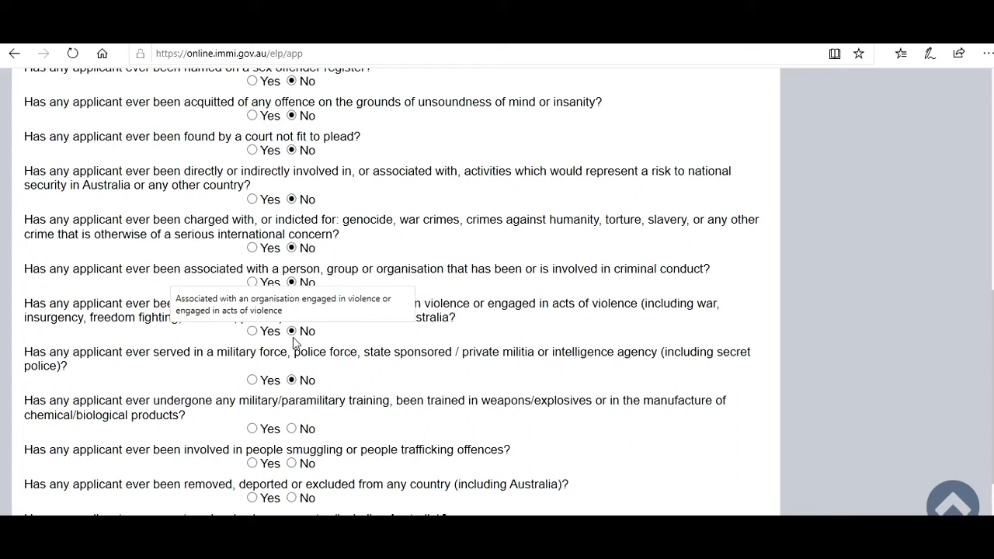
- Answer No to military training, people smuggling, removal/deportation and outstanding debts, then continue to Visa history
{"action": "left_click", "coordinate": [298, 429]}
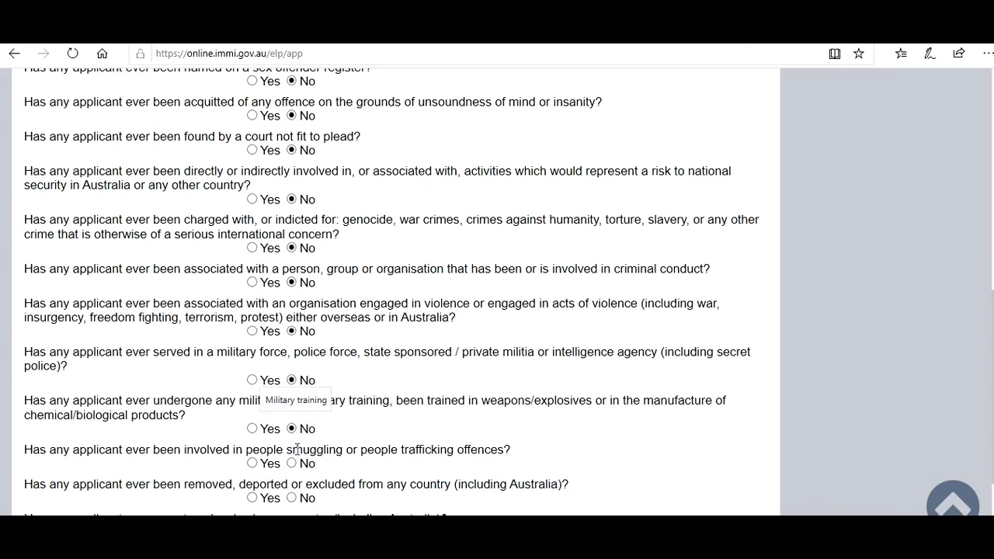
{"action": "left_click", "coordinate": [293, 464]}
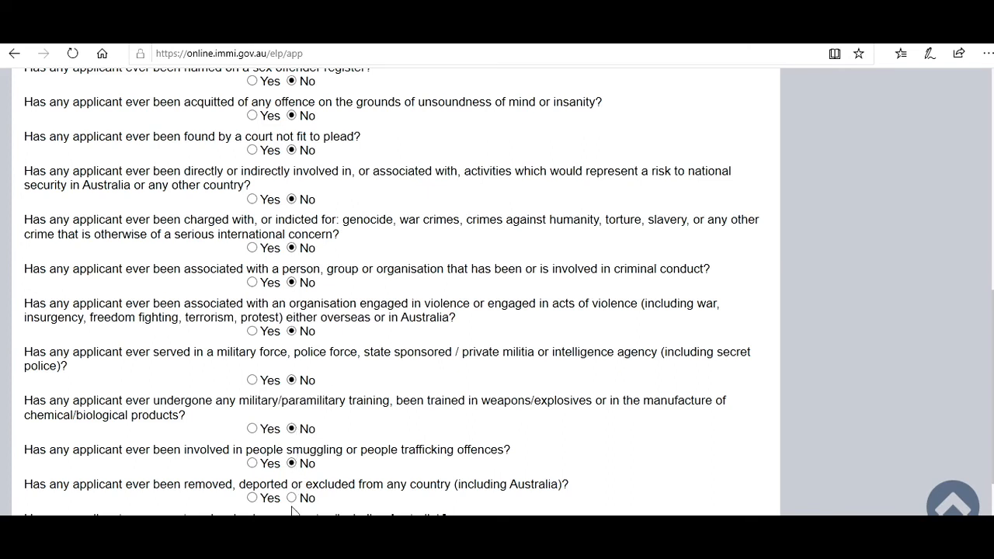
{"action": "left_click", "coordinate": [292, 498]}
{"action": "scroll", "coordinate": [985, 373], "scroll_direction": "down", "scroll_amount": 2}
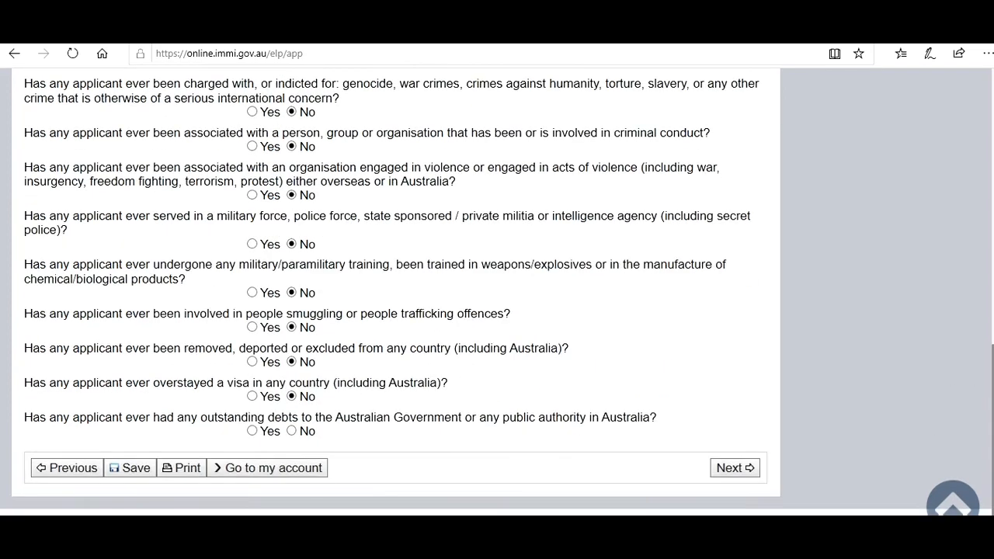
{"action": "left_click", "coordinate": [293, 432]}
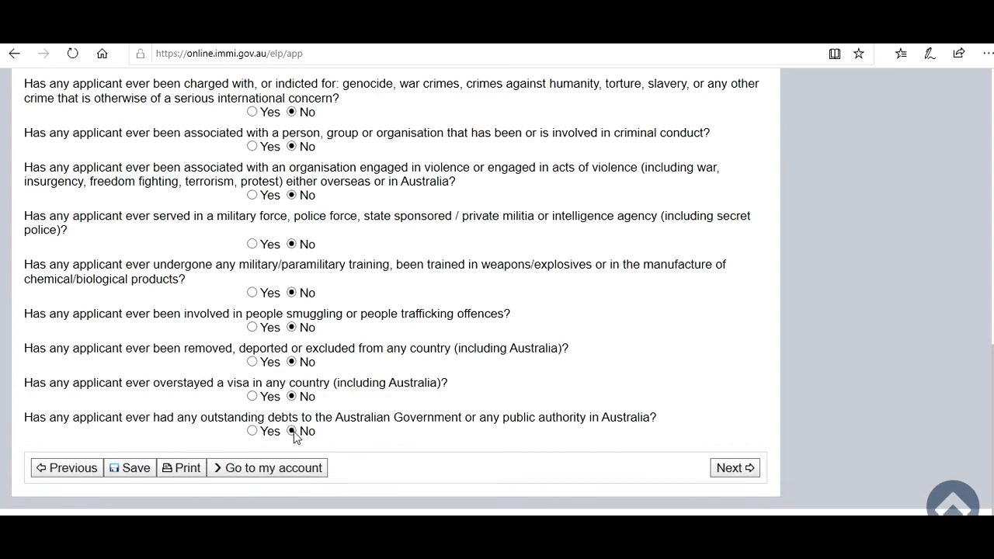
{"action": "left_click", "coordinate": [734, 470]}
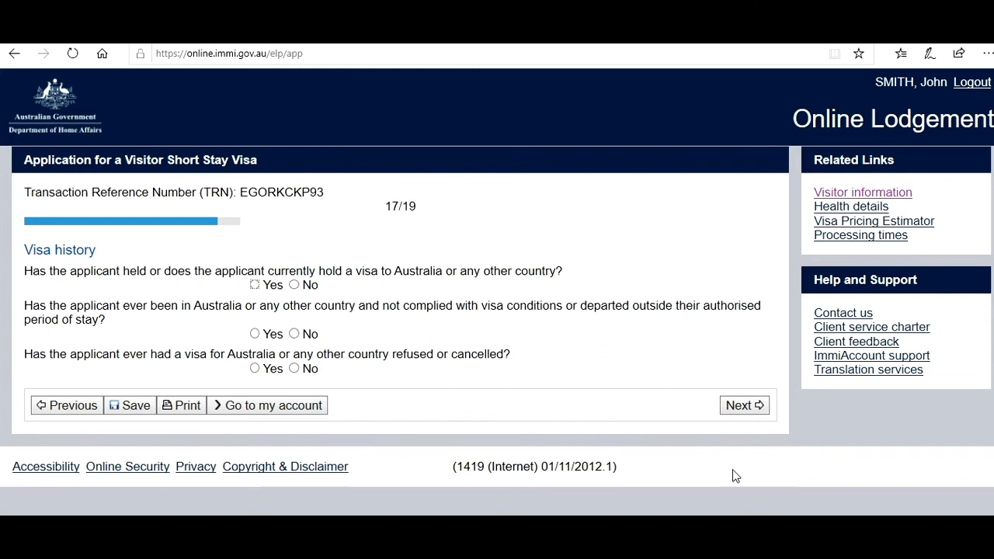
- Answer No to previous visas, breached visa conditions and refused or cancelled visas, then continue
{"action": "left_click", "coordinate": [294, 285]}
{"action": "left_click", "coordinate": [294, 335]}
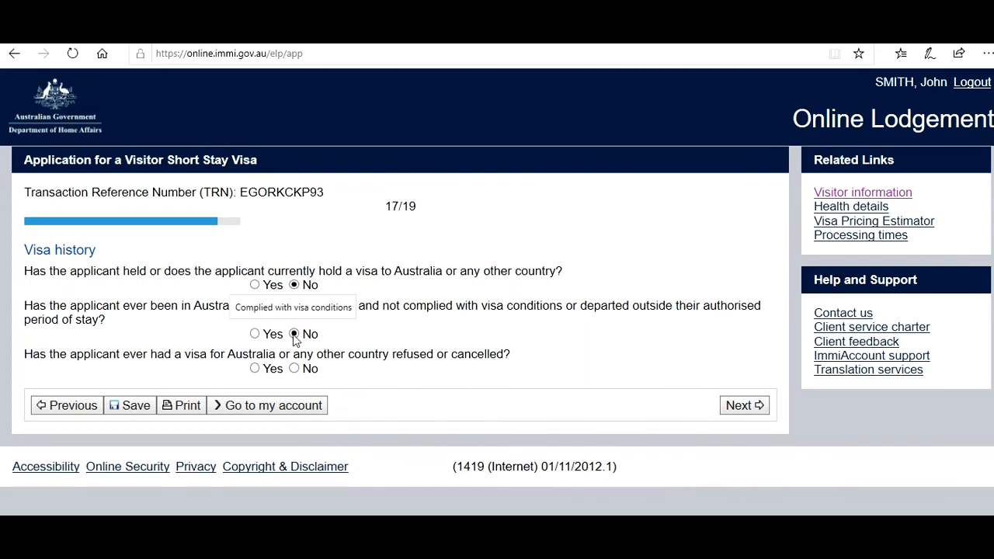
{"action": "left_click", "coordinate": [293, 369]}
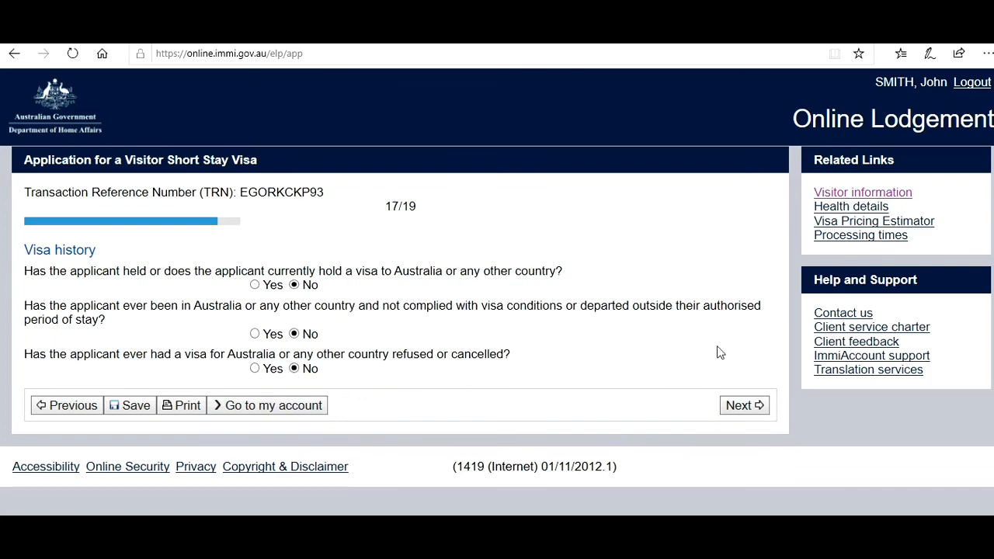
{"action": "left_click", "coordinate": [744, 405]}
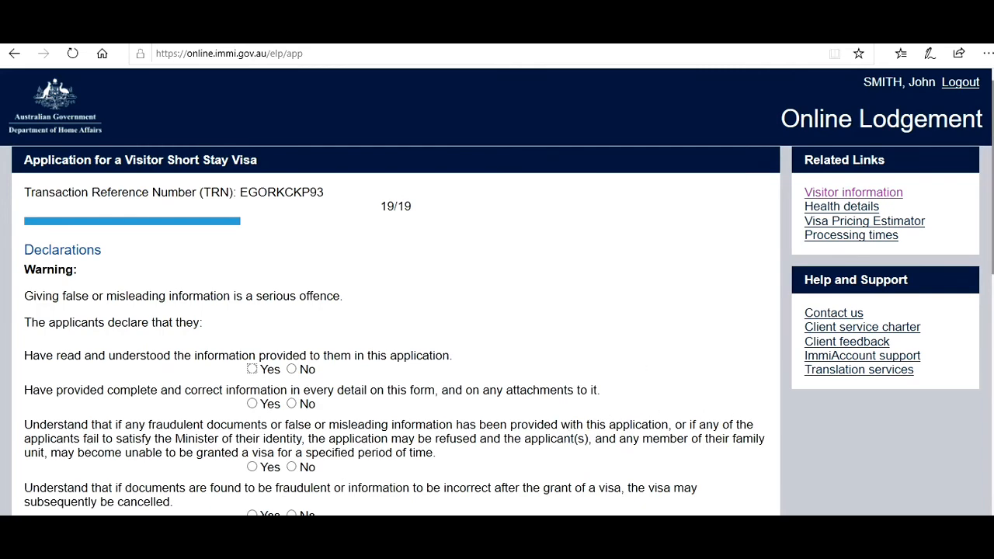
- Answer Yes to the correct-information and fraudulent-information declarations
{"action": "left_click_drag", "start_coordinate": [990, 240], "coordinate": [993, 154]}
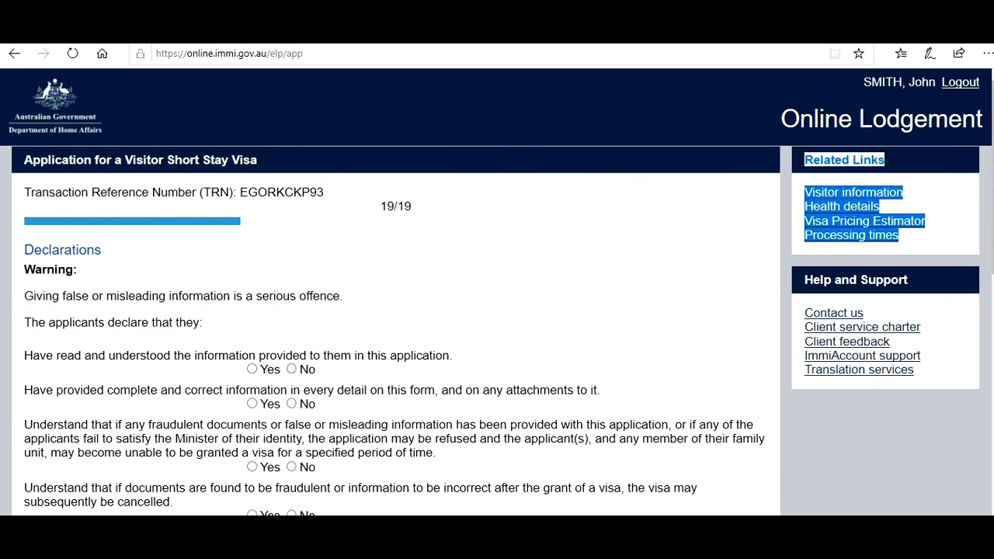
{"action": "left_click", "coordinate": [459, 409]}
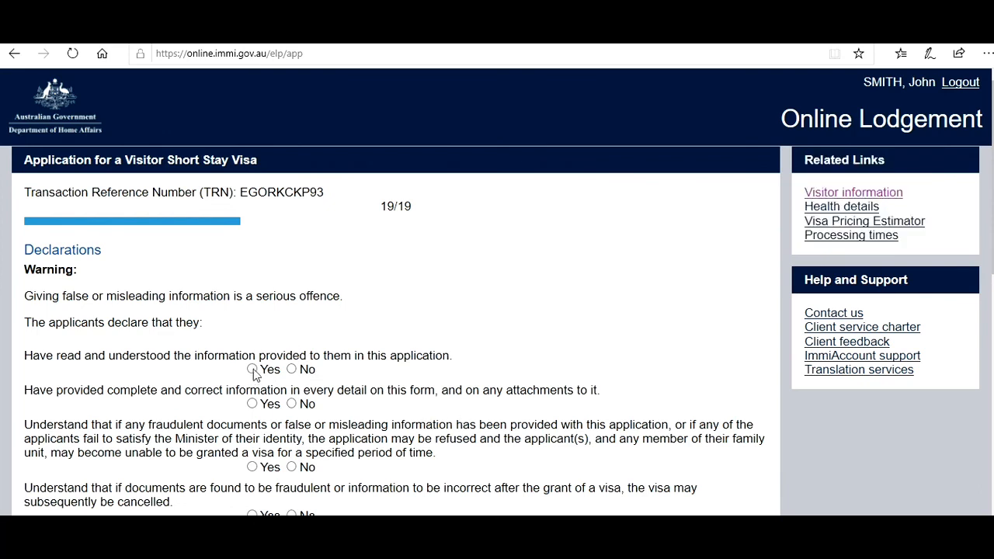
{"action": "left_click", "coordinate": [253, 407]}
{"action": "left_click", "coordinate": [255, 470]}
{"action": "scroll", "coordinate": [991, 233], "scroll_direction": "down", "scroll_amount": 2}
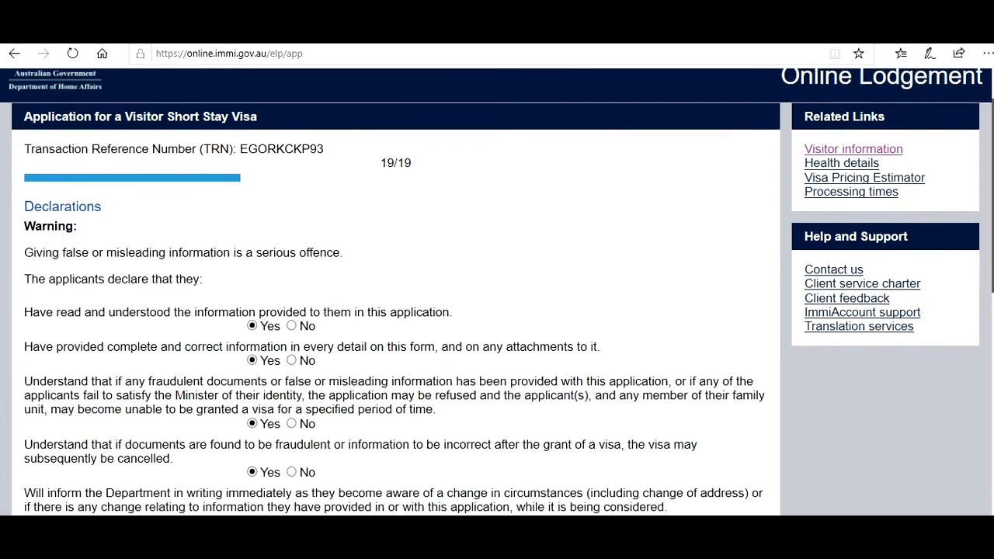
{"action": "scroll", "coordinate": [739, 329], "scroll_direction": "down", "scroll_amount": 1}
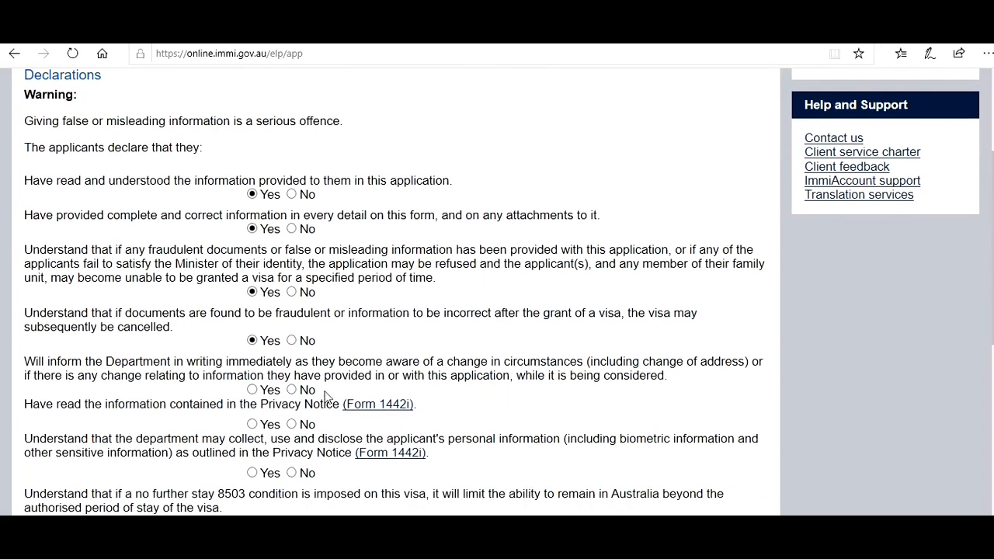
- Agree Yes to informing the Department of changes, reading the Privacy Notice and personal information collection
{"action": "left_click", "coordinate": [252, 390]}
{"action": "left_click", "coordinate": [251, 424]}
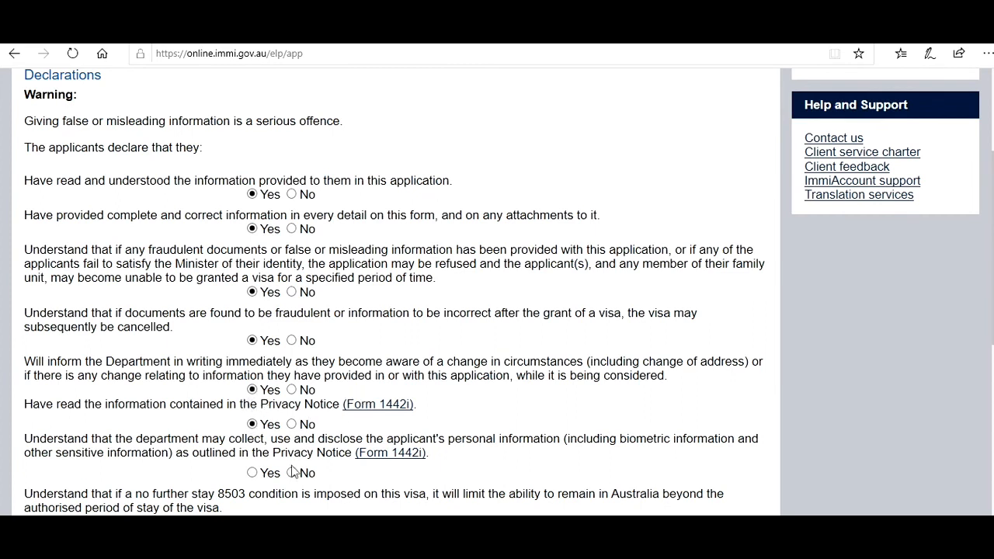
{"action": "left_click", "coordinate": [252, 474]}
{"action": "scroll", "coordinate": [991, 249], "scroll_direction": "down", "scroll_amount": 3}
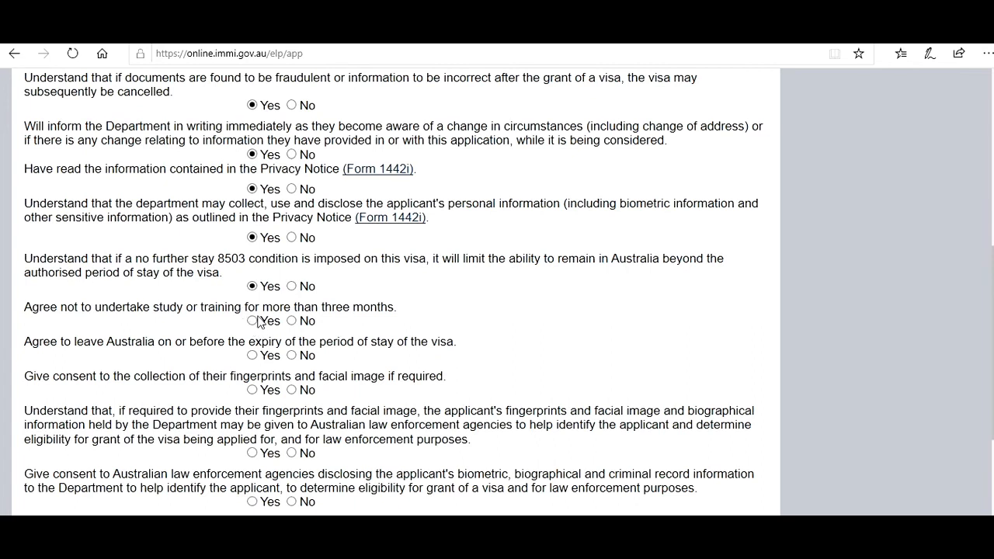
- Agree Yes to leaving Australia on time, biometric and criminal record sharing, and unlawful status, then continue
{"action": "left_click", "coordinate": [252, 356]}
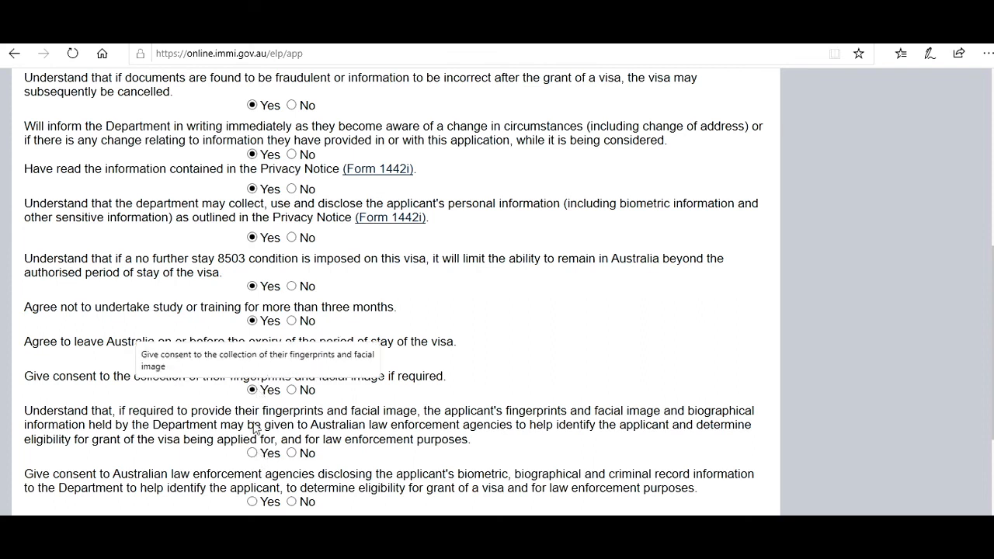
{"action": "left_click", "coordinate": [252, 453]}
{"action": "left_click", "coordinate": [253, 504]}
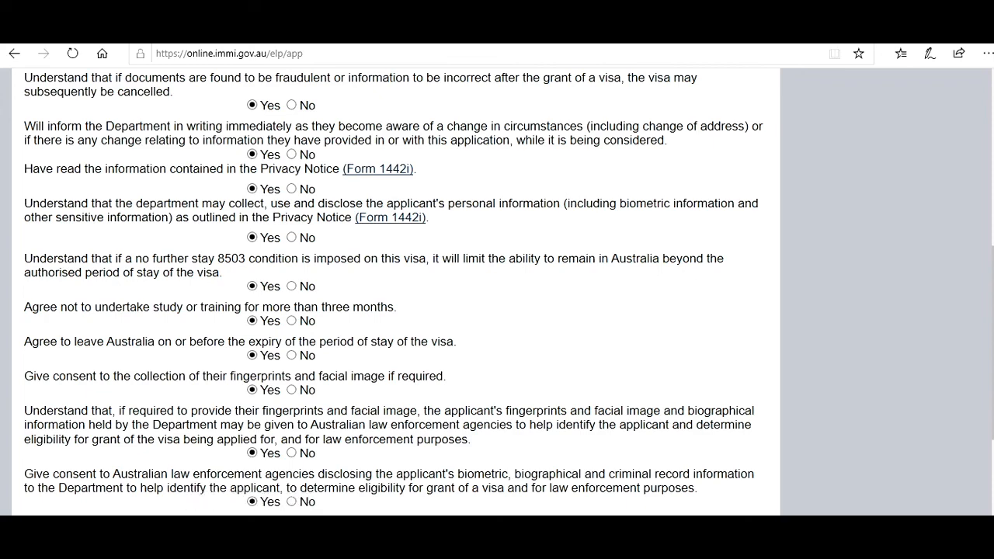
{"action": "scroll", "coordinate": [701, 350], "scroll_direction": "down", "scroll_amount": 3}
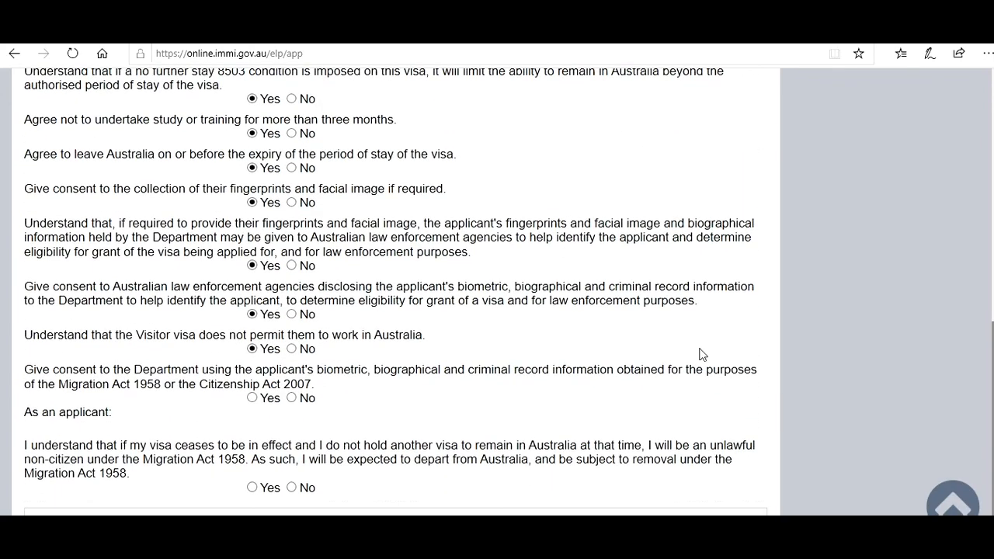
{"action": "left_click", "coordinate": [252, 398]}
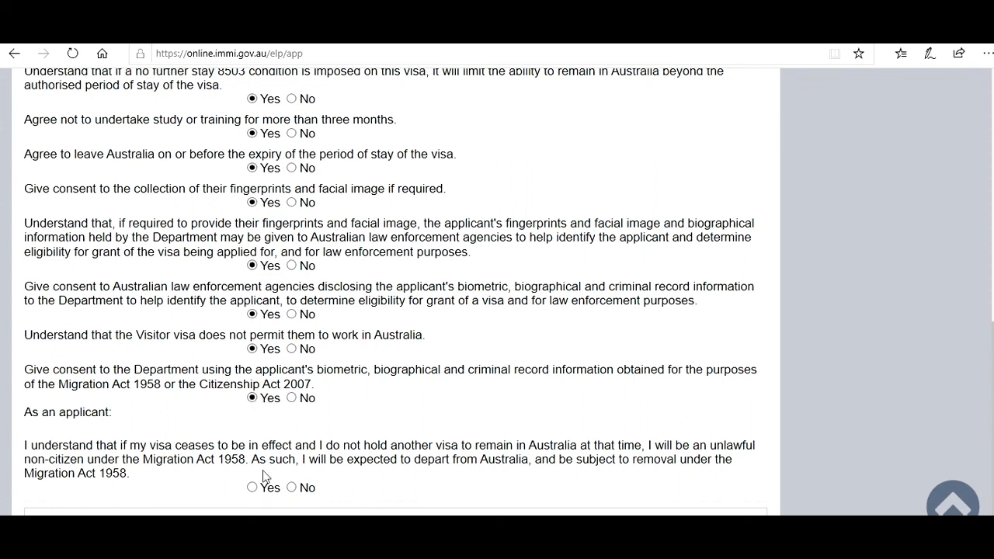
{"action": "left_click", "coordinate": [252, 488]}
{"action": "left_click", "coordinate": [717, 525]}
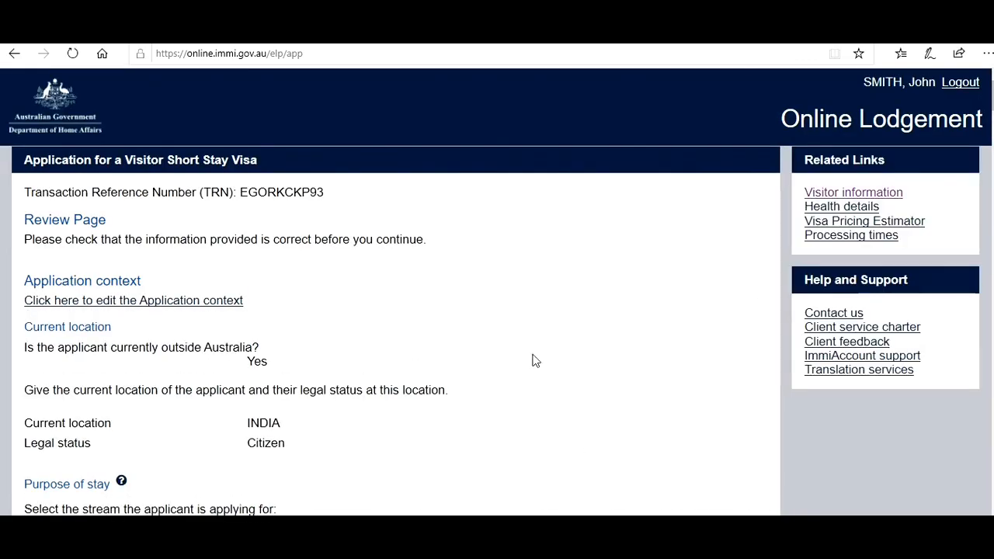
- Scroll through the Review Page summary of the application and proceed to Attach documents
{"action": "scroll", "coordinate": [396, 291], "scroll_direction": "down", "scroll_amount": 15}
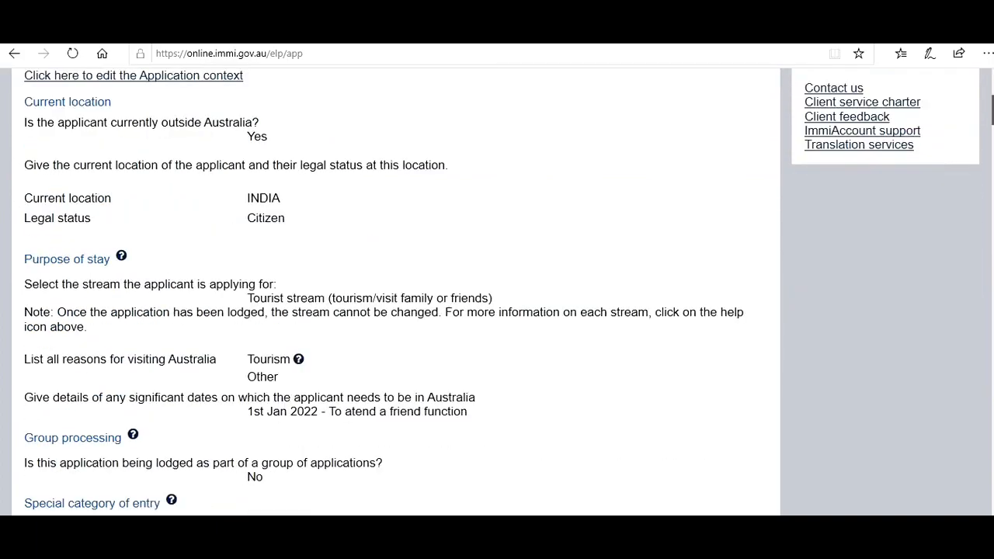
{"action": "scroll", "coordinate": [397, 292], "scroll_direction": "down", "scroll_amount": 15}
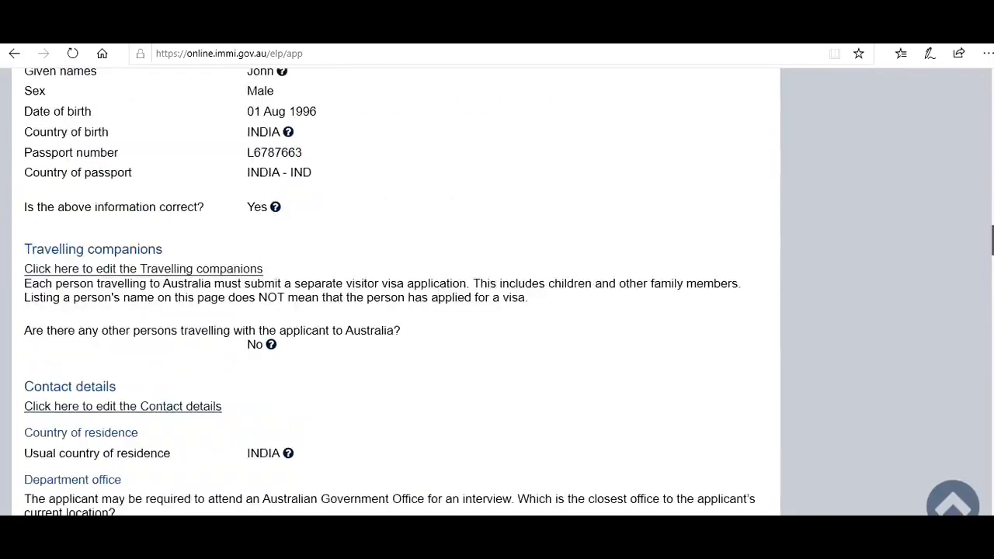
{"action": "scroll", "coordinate": [396, 291], "scroll_direction": "down", "scroll_amount": 15}
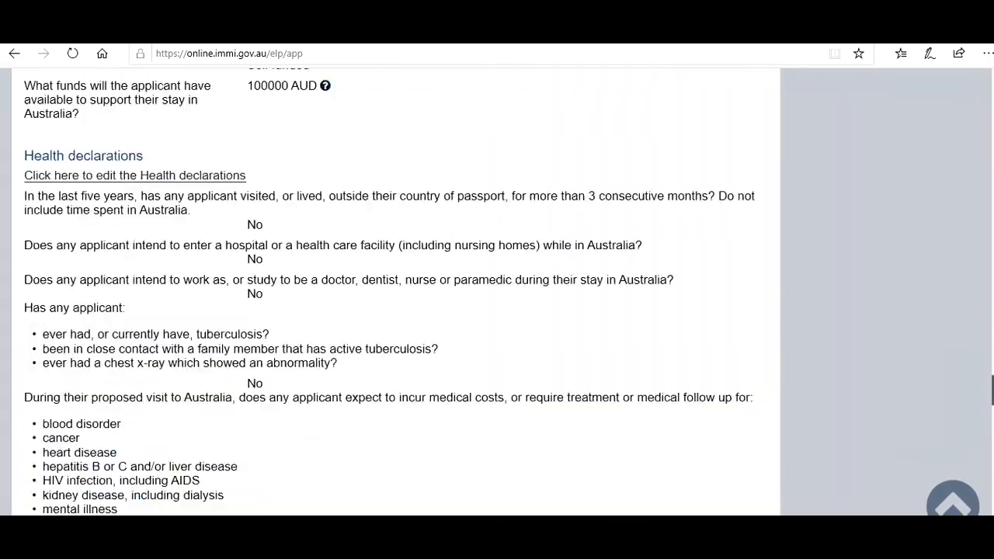
{"action": "scroll", "coordinate": [396, 291], "scroll_direction": "down", "scroll_amount": 15}
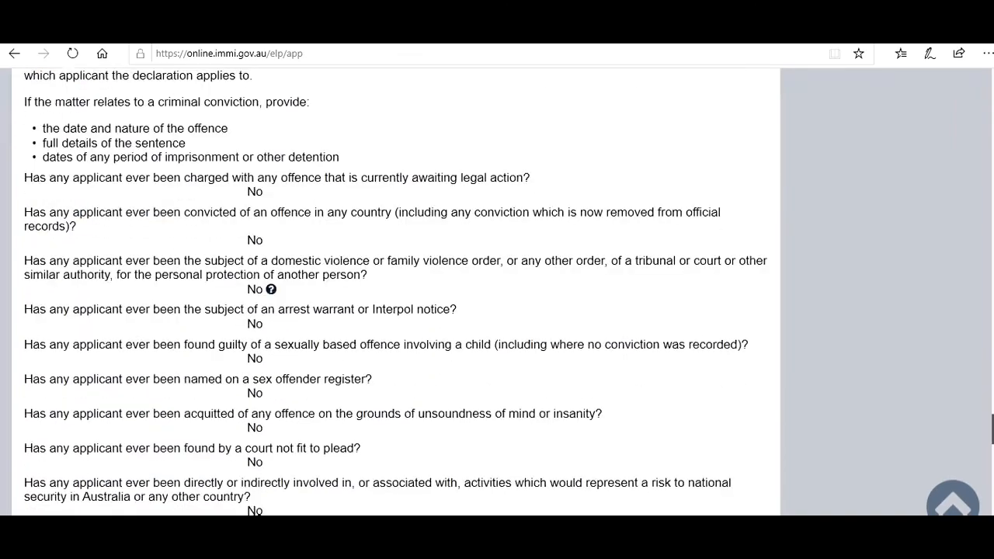
{"action": "scroll", "coordinate": [396, 291], "scroll_direction": "down", "scroll_amount": 3}
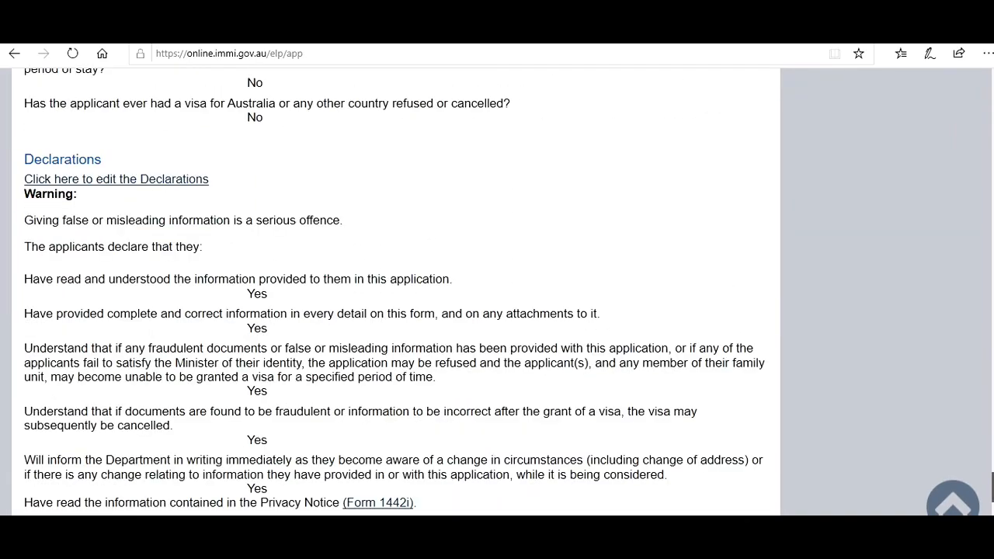
{"action": "scroll", "coordinate": [397, 291], "scroll_direction": "down", "scroll_amount": 9}
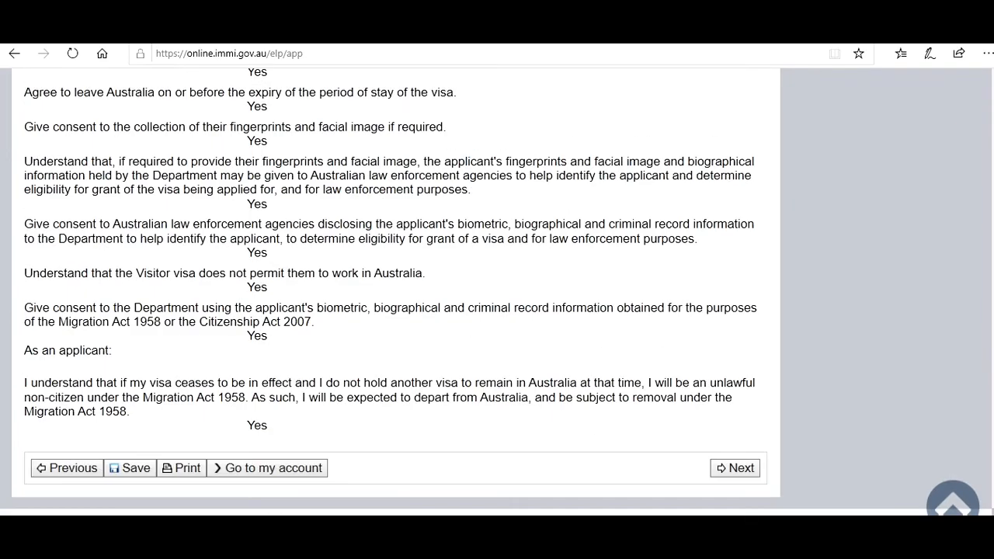
{"action": "left_click", "coordinate": [736, 469]}
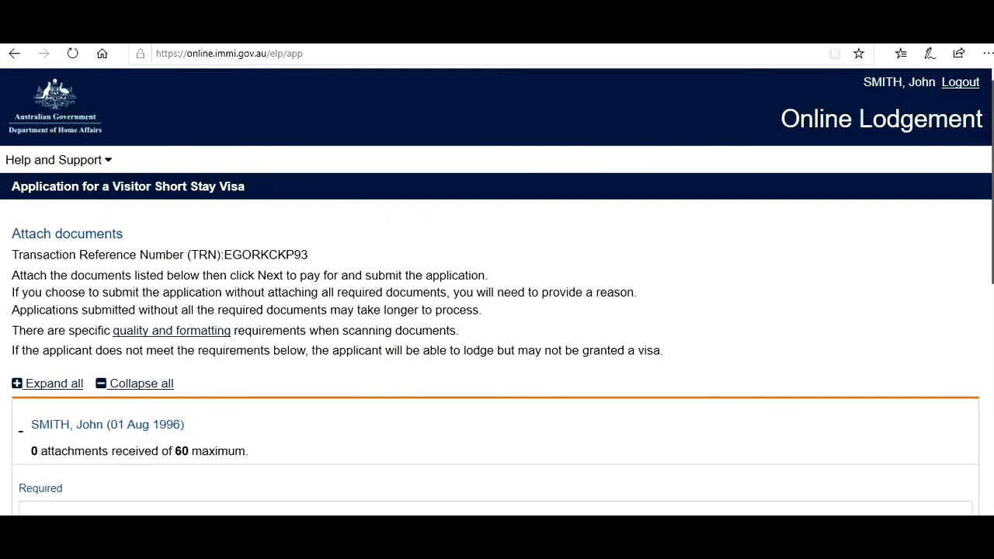
- Scroll through the four required and five recommended document categories, each showing 0 received
{"action": "scroll", "coordinate": [498, 290], "scroll_direction": "down", "scroll_amount": 3}
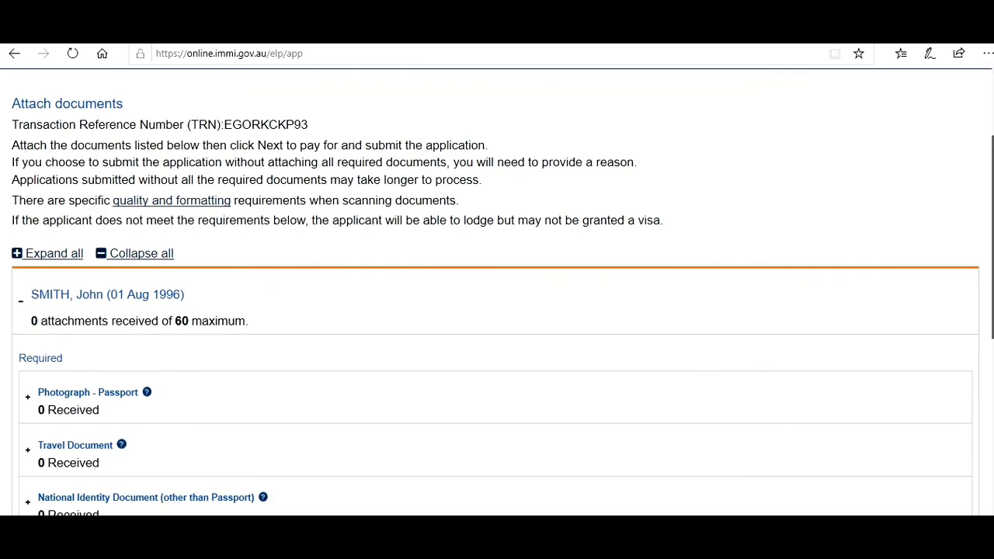
{"action": "scroll", "coordinate": [497, 292], "scroll_direction": "down", "scroll_amount": 2}
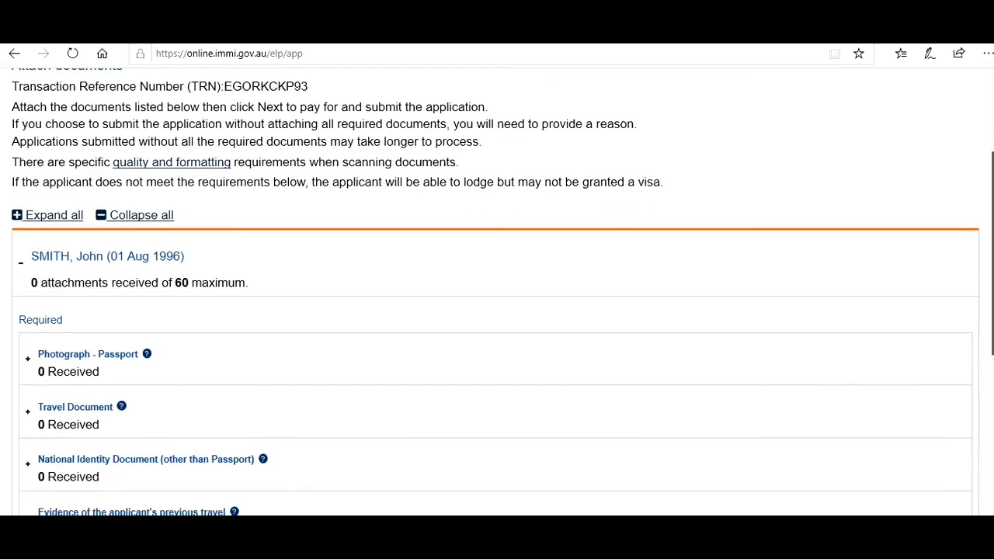
{"action": "scroll", "coordinate": [497, 292], "scroll_direction": "down", "scroll_amount": 2}
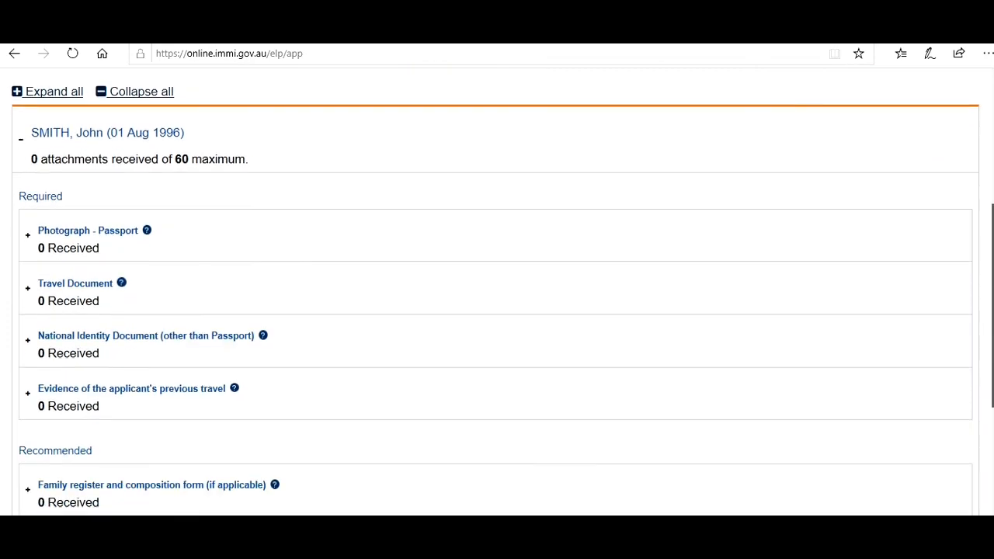
{"action": "scroll", "coordinate": [497, 292], "scroll_direction": "down", "scroll_amount": 1}
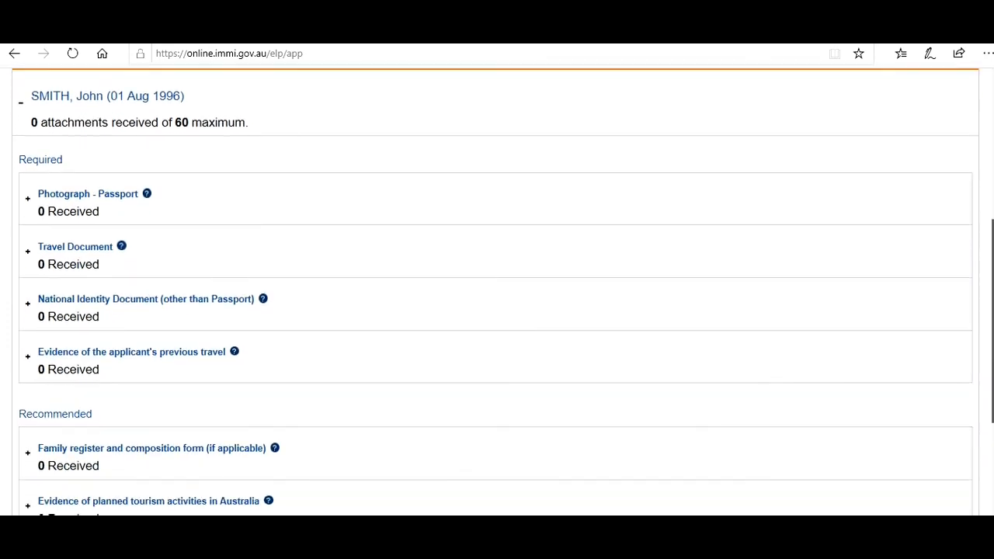
{"action": "scroll", "coordinate": [497, 292], "scroll_direction": "down", "scroll_amount": 2}
{"action": "scroll", "coordinate": [497, 293], "scroll_direction": "down", "scroll_amount": 2}
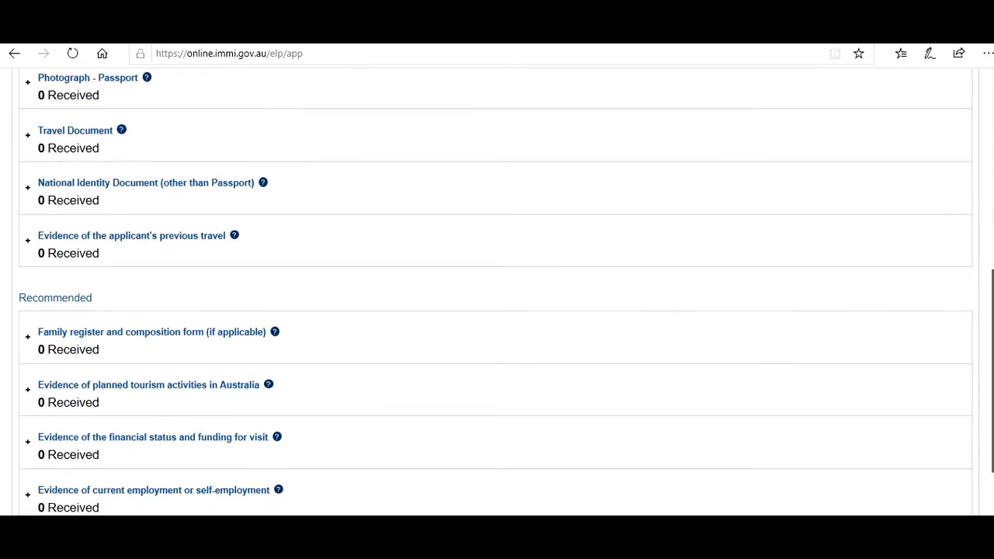
{"action": "scroll", "coordinate": [497, 292], "scroll_direction": "down", "scroll_amount": 2}
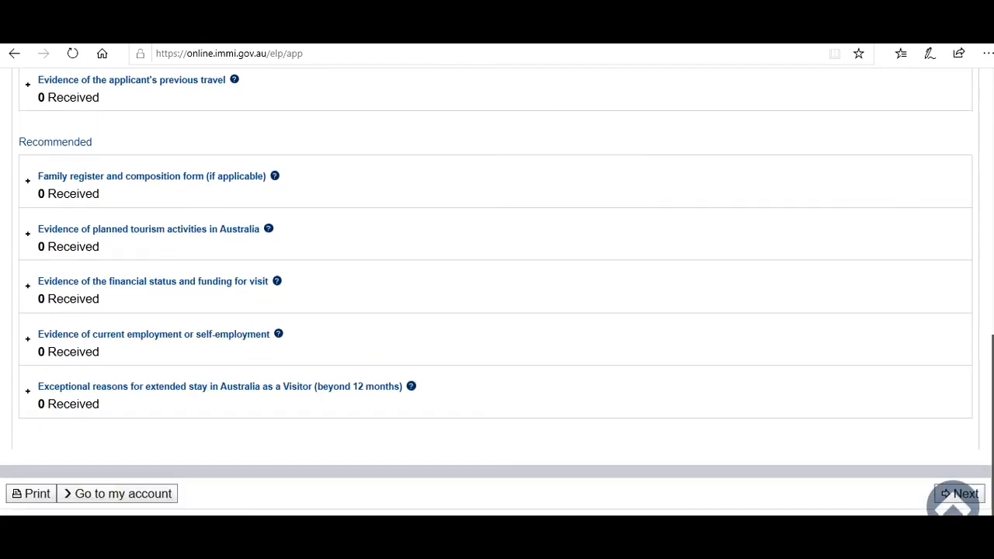